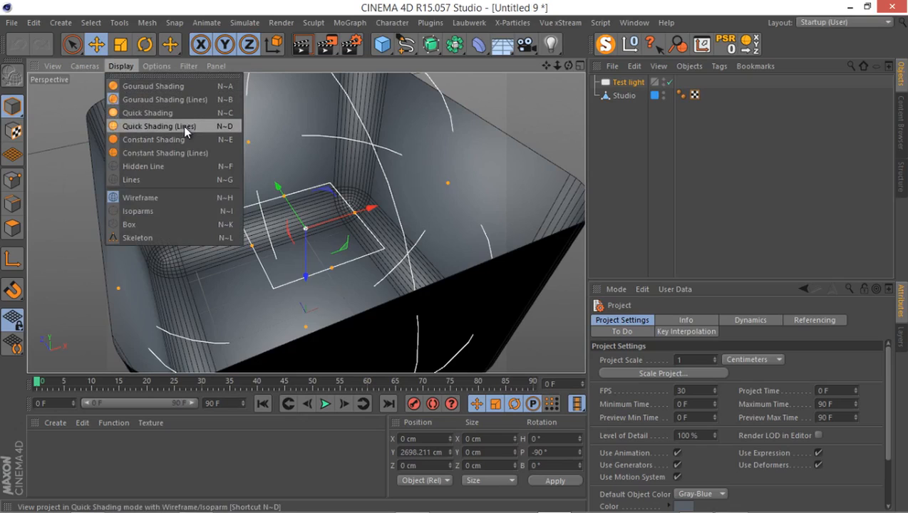
Set the perspective viewport's display mode to Quick Shading (Lines).
{"action": "left_click", "coordinate": [189, 126]}
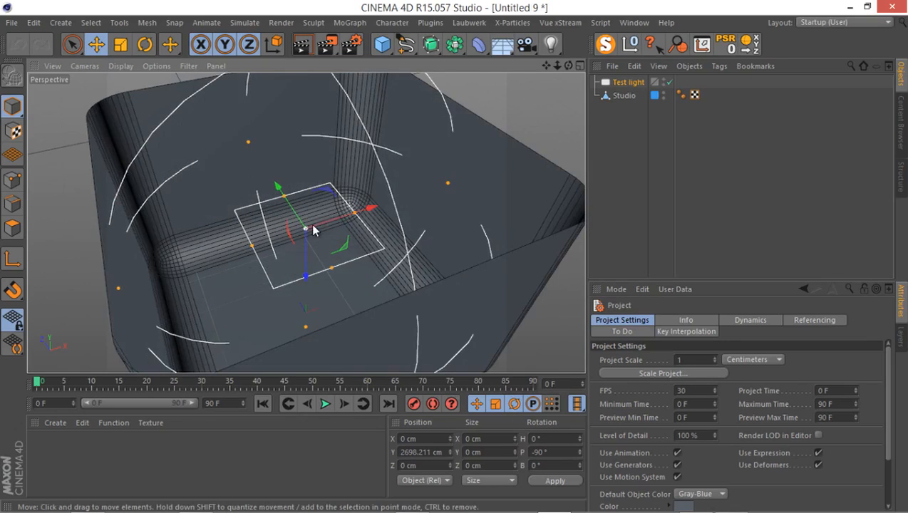
{"action": "left_click_drag", "start_coordinate": [308, 228], "coordinate": [314, 237], "text": "alt"}
Create a new layer beneath Scene setup and name it "Lighting for clones".
{"action": "left_click", "coordinate": [621, 84]}
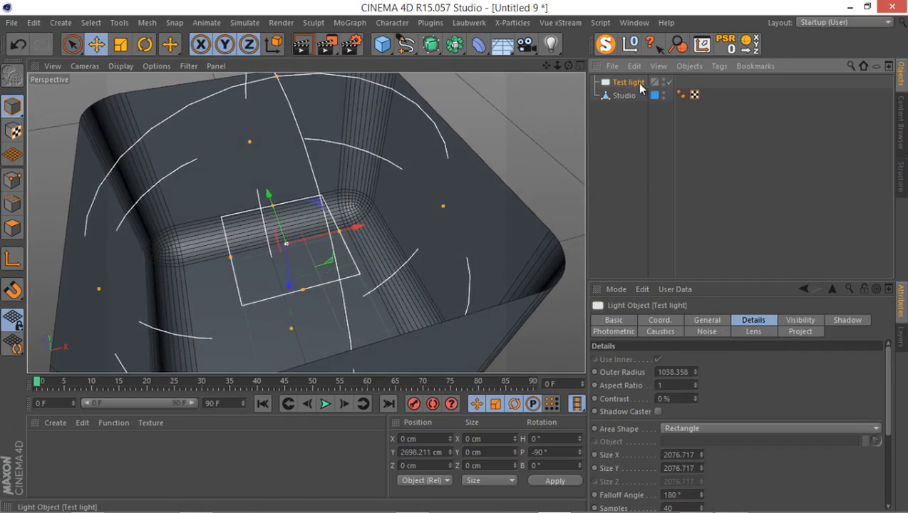
{"action": "left_click", "coordinate": [900, 337]}
{"action": "right_click", "coordinate": [612, 341]}
{"action": "key", "text": "Escape"}
{"action": "double_click", "coordinate": [610, 347]}
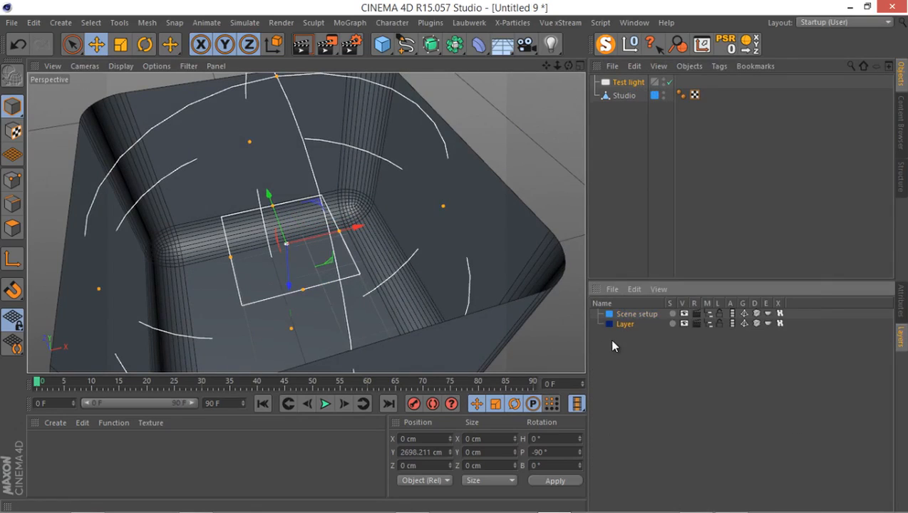
{"action": "double_click", "coordinate": [619, 324]}
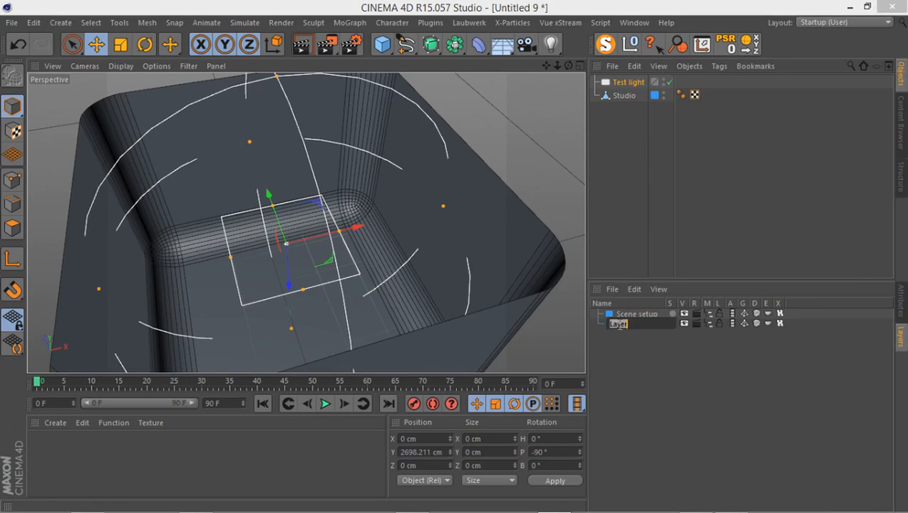
{"action": "type", "text": "Ligh"}
{"action": "type", "text": "ting for main"}
{"action": "type", "text": "nes"}
{"action": "key", "text": "Return"}
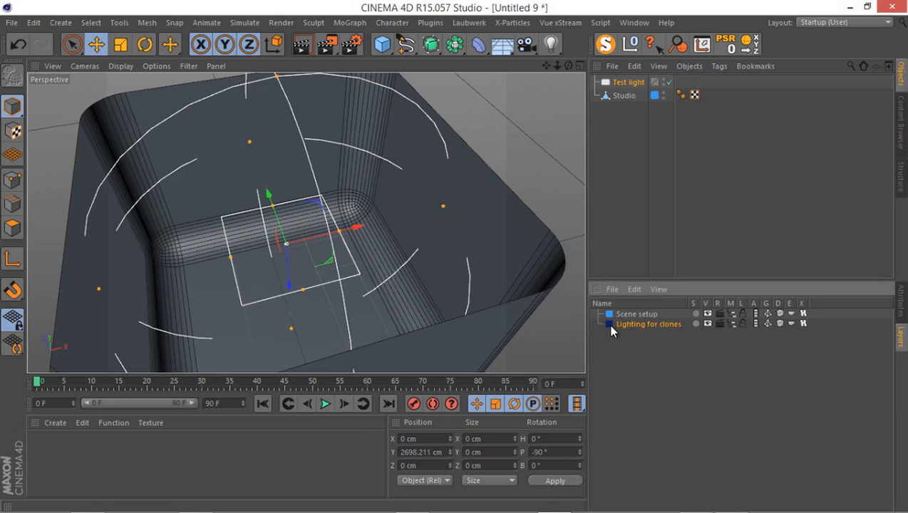
Change the Lighting for clones layer's color to bright green (R 98, G 231, B 45).
{"action": "left_click", "coordinate": [608, 325]}
{"action": "left_click", "coordinate": [614, 276]}
{"action": "left_click", "coordinate": [601, 290]}
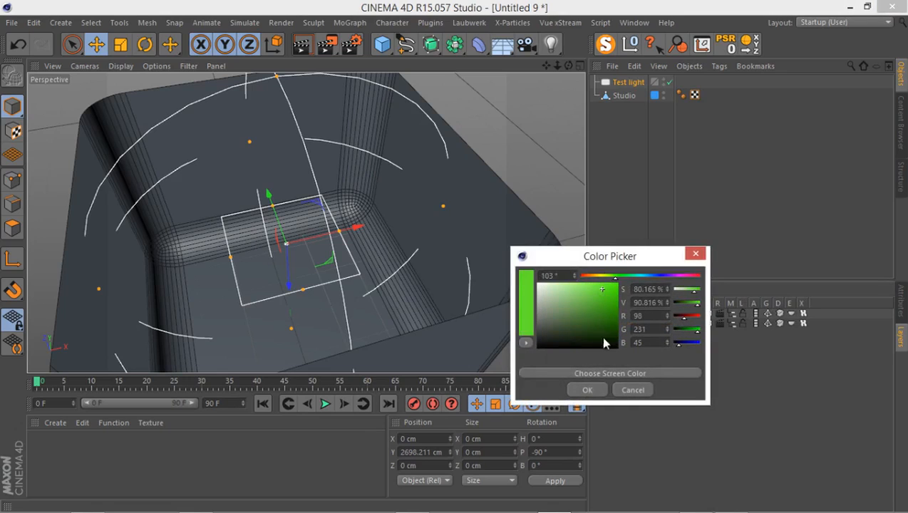
{"action": "left_click", "coordinate": [587, 389]}
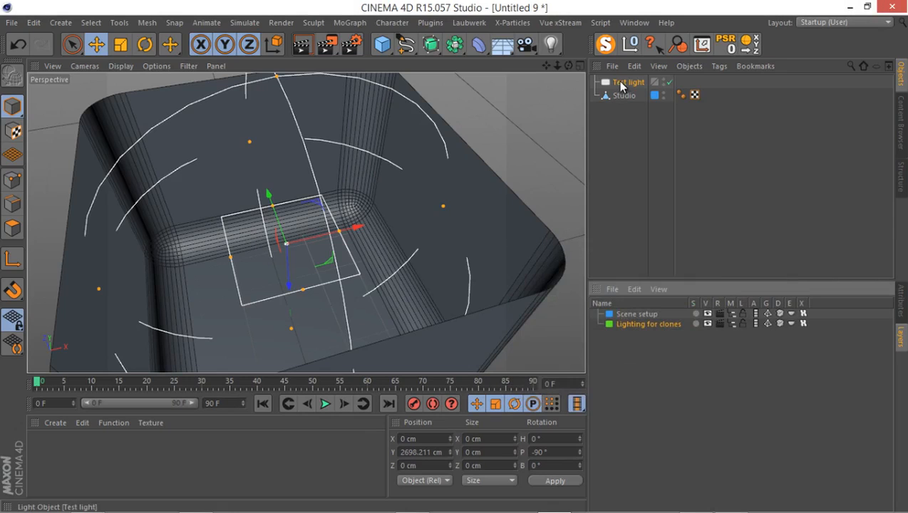
Assign Test light to the Lighting for clones layer, and hide that layer in the viewport and Object Manager.
{"action": "left_click_drag", "start_coordinate": [619, 83], "coordinate": [644, 329]}
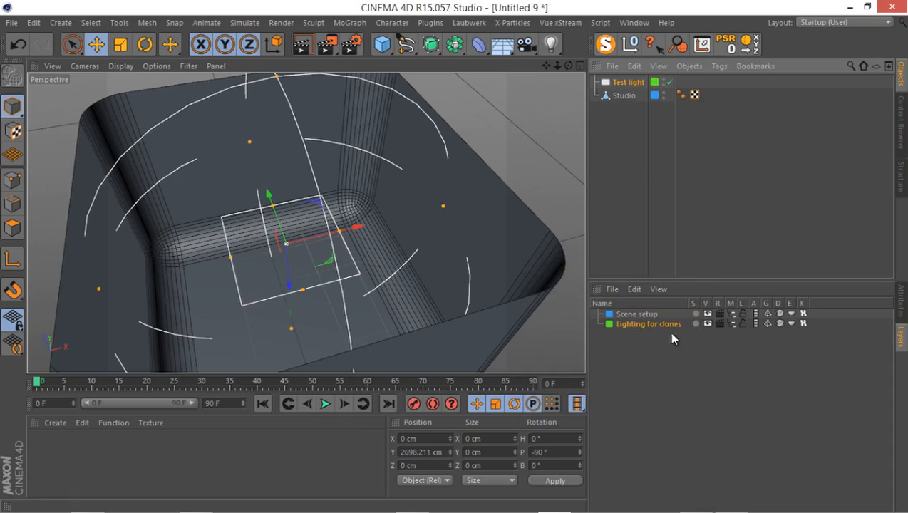
{"action": "left_click", "coordinate": [706, 324]}
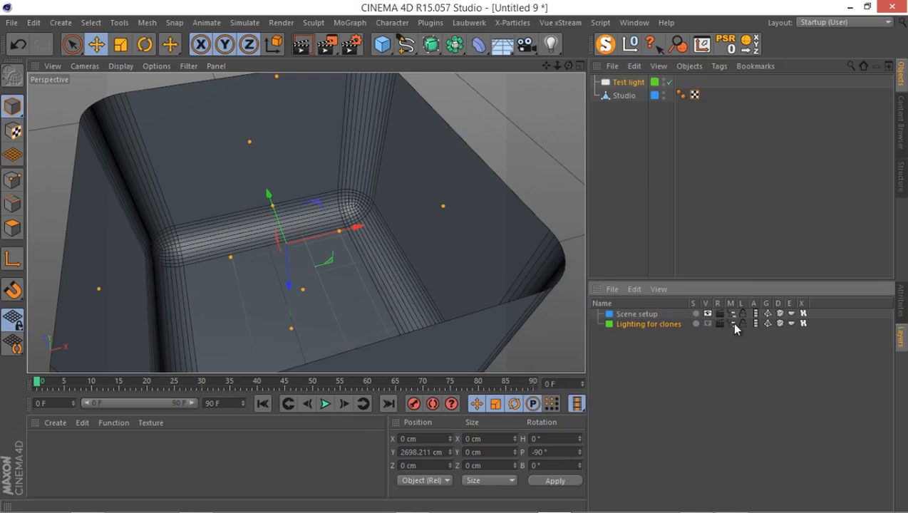
{"action": "left_click", "coordinate": [732, 323]}
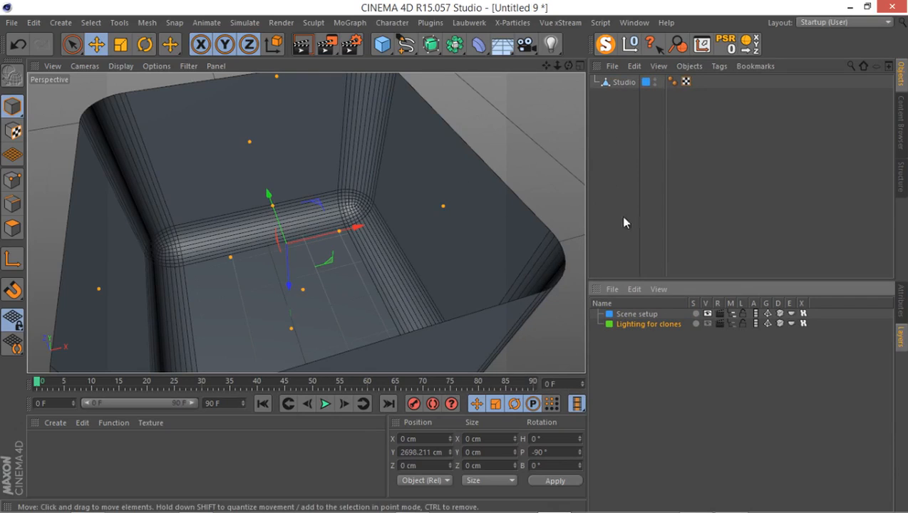
Add a Cylinder primitive inside the studio box.
{"action": "left_click", "coordinate": [436, 205]}
{"action": "left_click_drag", "start_coordinate": [436, 206], "coordinate": [406, 253], "text": "alt"}
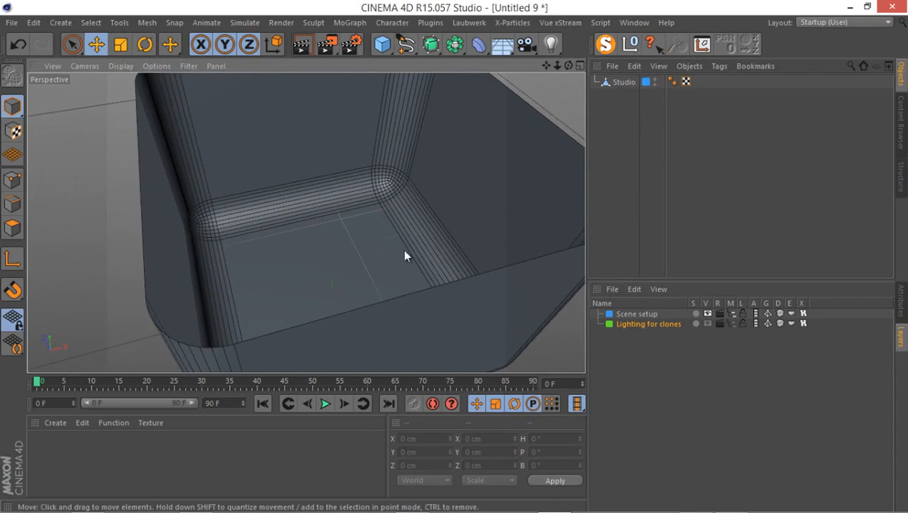
{"action": "left_click_drag", "start_coordinate": [562, 297], "coordinate": [315, 126], "text": "alt"}
{"action": "left_click", "coordinate": [382, 44]}
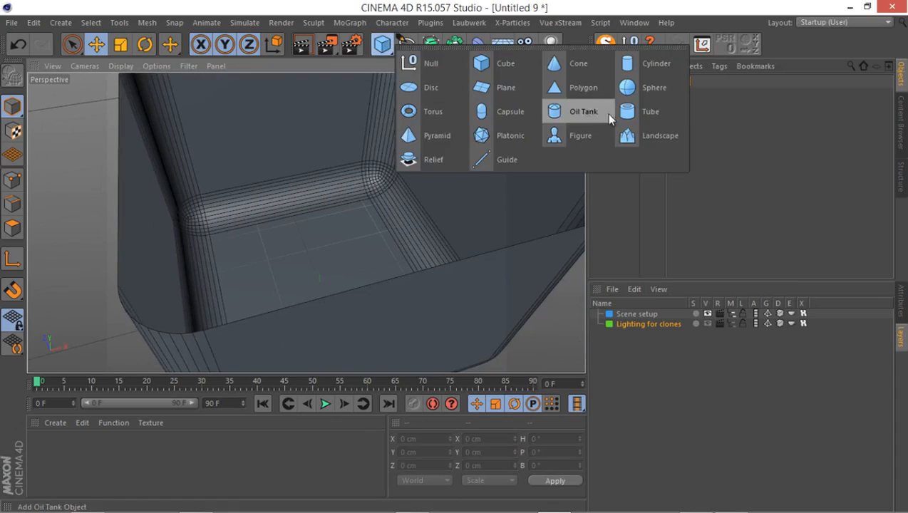
{"action": "left_click", "coordinate": [656, 64]}
{"action": "mouse_move", "coordinate": [334, 245]}
{"action": "left_mouse_down", "text": "alt"}
{"action": "mouse_move", "coordinate": [299, 265]}
{"action": "mouse_move", "coordinate": [382, 237]}
{"action": "mouse_move", "coordinate": [279, 271]}
{"action": "mouse_move", "coordinate": [407, 237]}
{"action": "mouse_move", "coordinate": [351, 248]}
{"action": "left_mouse_up", "text": "alt"}
{"action": "right_click_drag", "start_coordinate": [352, 246], "coordinate": [394, 197], "text": "alt"}
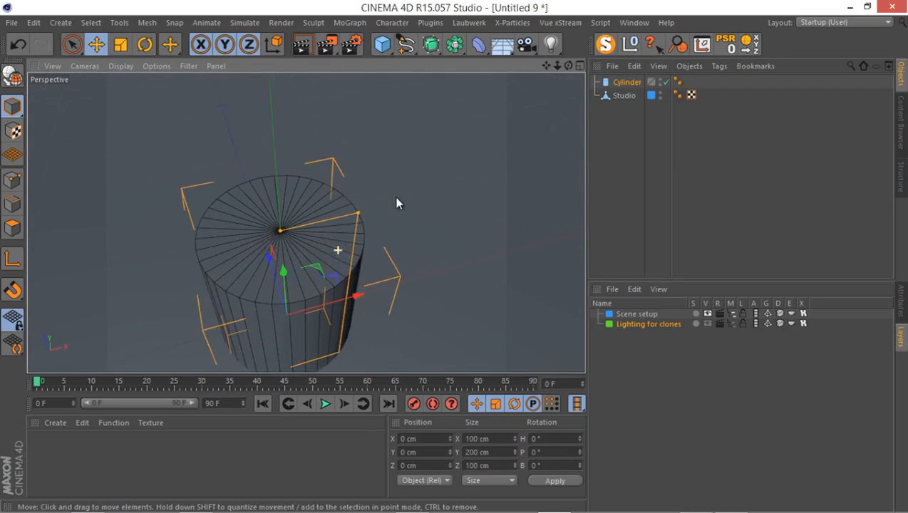
{"action": "middle_click_drag", "start_coordinate": [313, 241], "coordinate": [364, 211], "text": "alt"}
{"action": "left_click_drag", "start_coordinate": [296, 235], "coordinate": [385, 178], "text": "alt"}
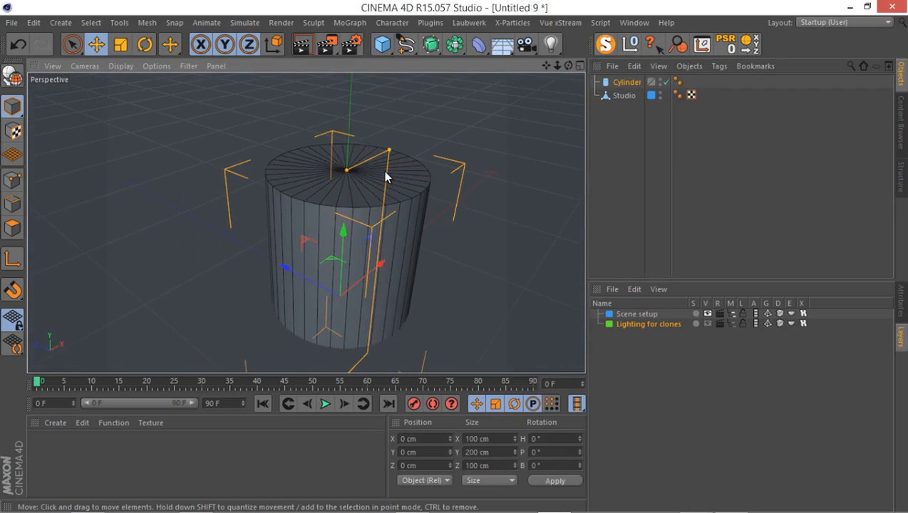
Hide the Studio object in both the editor and the renderer.
{"action": "left_click", "coordinate": [659, 92]}
{"action": "left_click", "coordinate": [660, 93]}
{"action": "left_click_drag", "start_coordinate": [415, 208], "coordinate": [382, 217], "text": "alt"}
{"action": "right_click_drag", "start_coordinate": [358, 243], "coordinate": [313, 276], "text": "alt"}
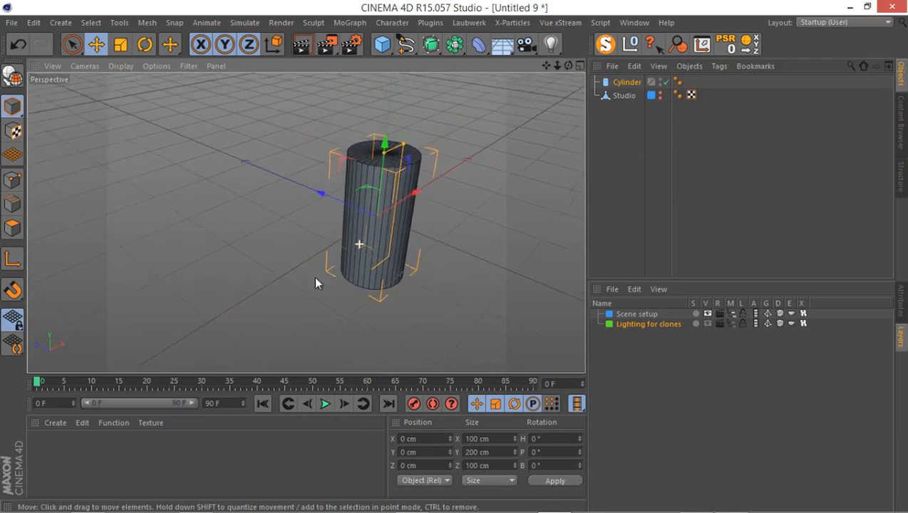
{"action": "left_click_drag", "start_coordinate": [370, 215], "coordinate": [391, 198], "text": "alt"}
{"action": "right_click_drag", "start_coordinate": [306, 223], "coordinate": [389, 202], "text": "alt"}
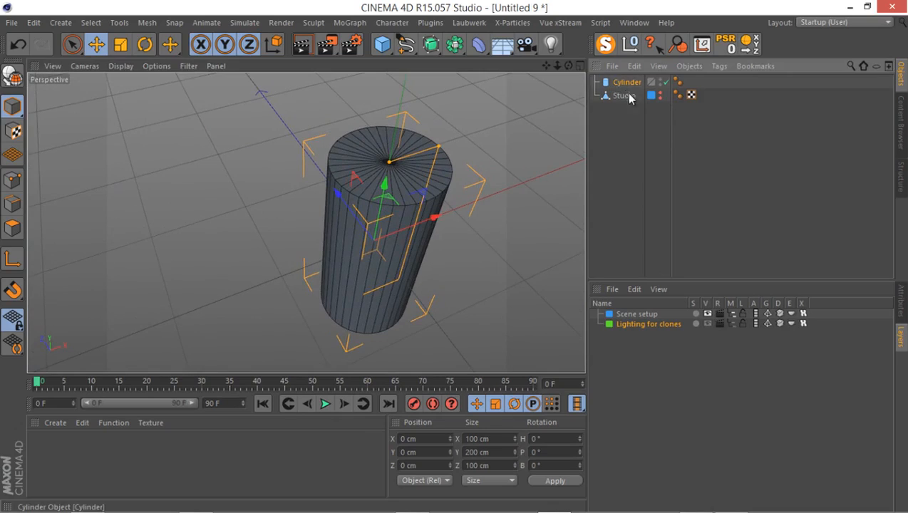
Set the cylinder's radius to 5 cm.
{"action": "left_click", "coordinate": [899, 302]}
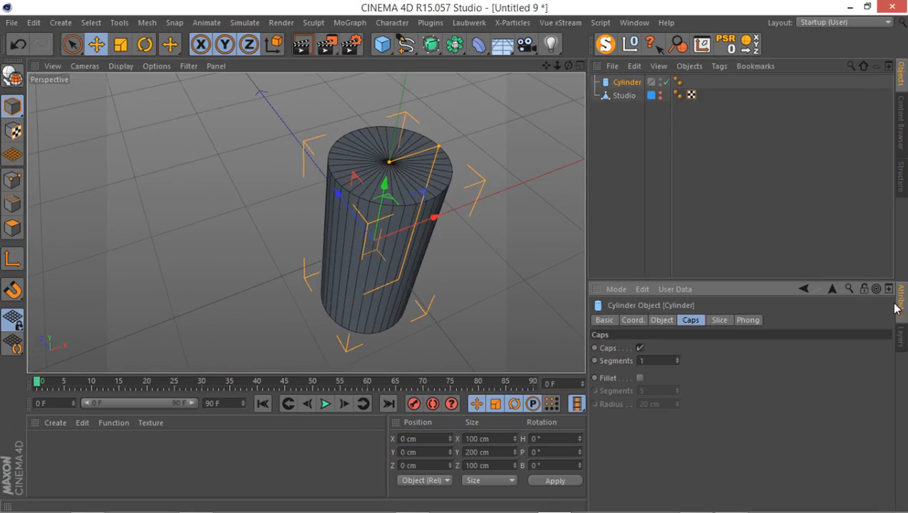
{"action": "left_click", "coordinate": [657, 321]}
{"action": "left_click", "coordinate": [695, 347]}
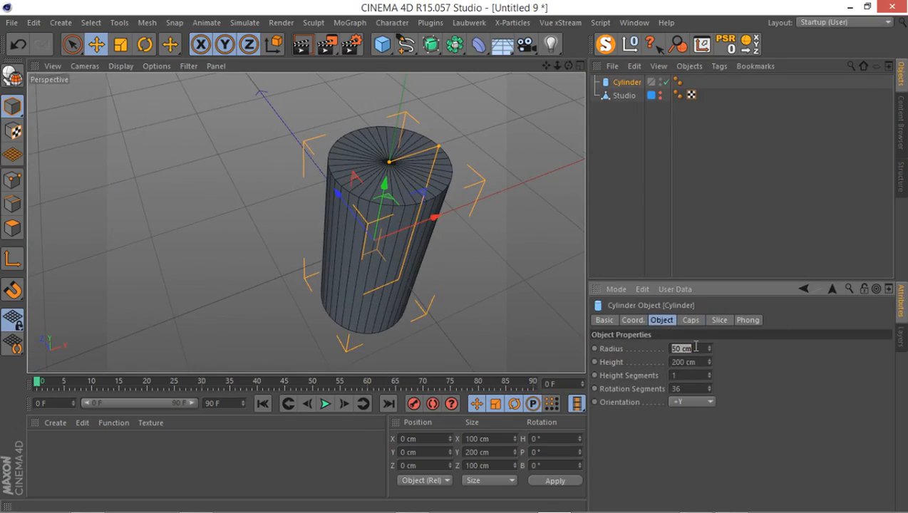
{"action": "type", "text": "5"}
{"action": "key", "text": "Return"}
Set the cylinder's height to 100 cm.
{"action": "scroll", "coordinate": [419, 183], "scroll_direction": "up", "scroll_amount": 3}
{"action": "scroll", "coordinate": [367, 192], "scroll_direction": "up", "scroll_amount": 6}
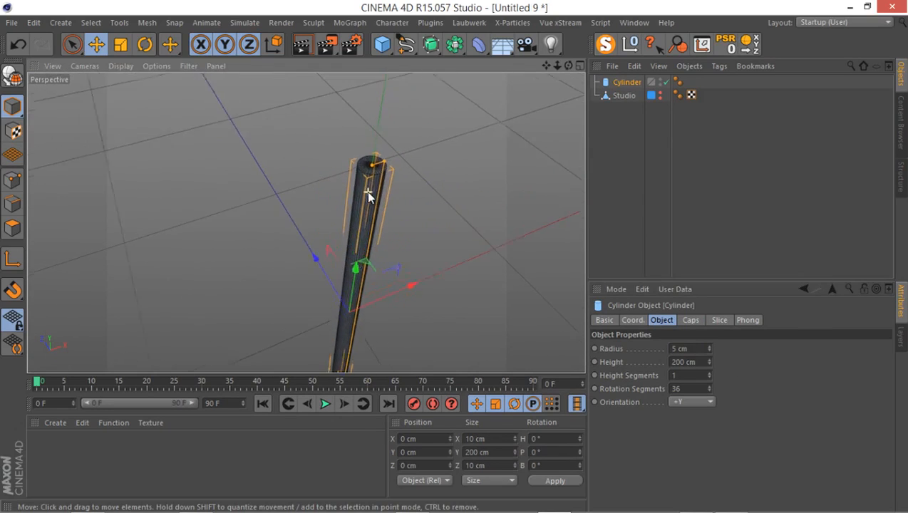
{"action": "scroll", "coordinate": [374, 187], "scroll_direction": "up", "scroll_amount": 4}
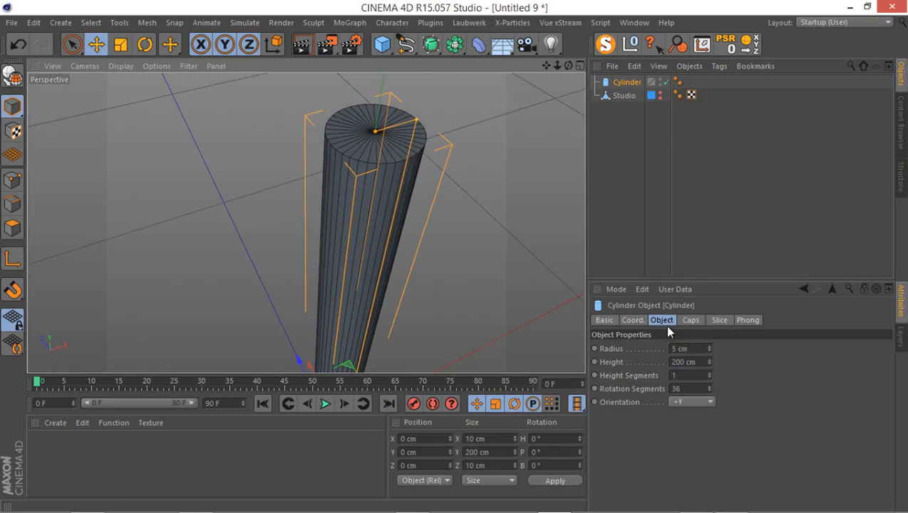
{"action": "left_click", "coordinate": [700, 372]}
{"action": "double_click", "coordinate": [696, 361]}
{"action": "type", "text": "100"}
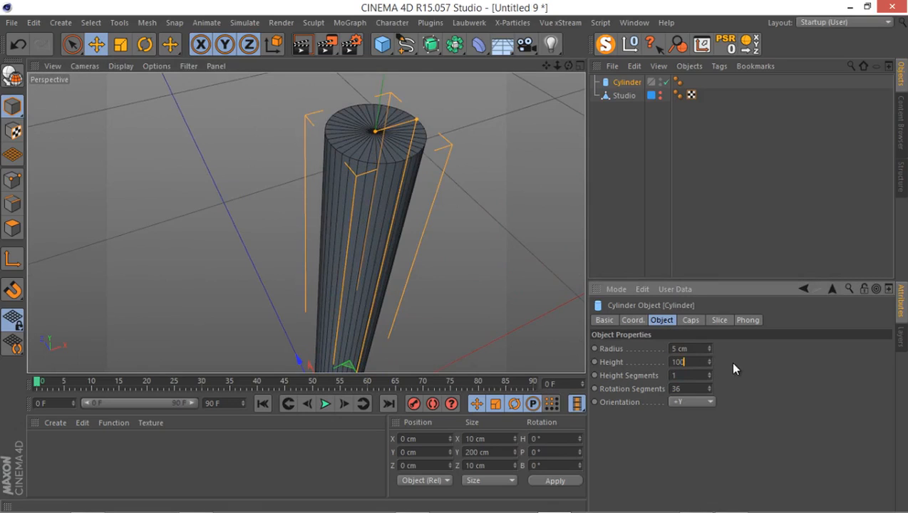
{"action": "key", "text": "Return"}
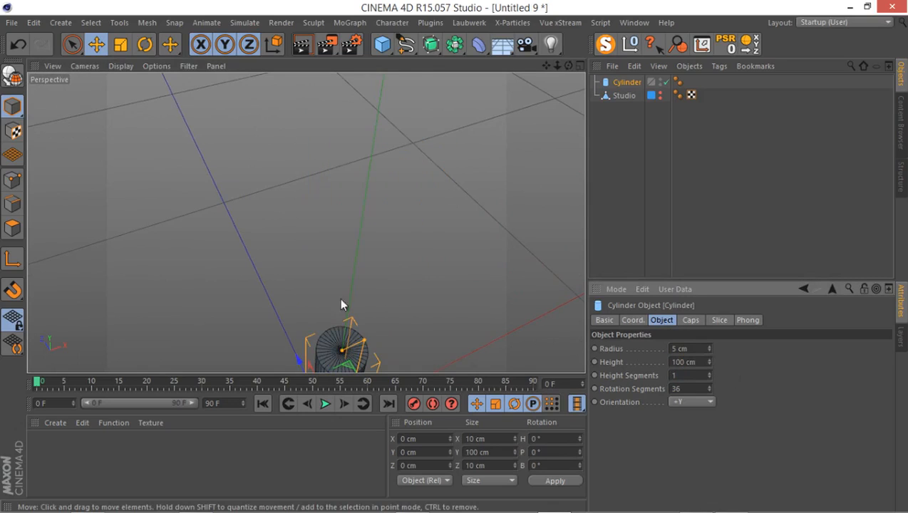
Enable Fillet on the cylinder's caps and set the fillet segments to 2.
{"action": "left_click_drag", "start_coordinate": [341, 304], "coordinate": [378, 208], "text": "alt"}
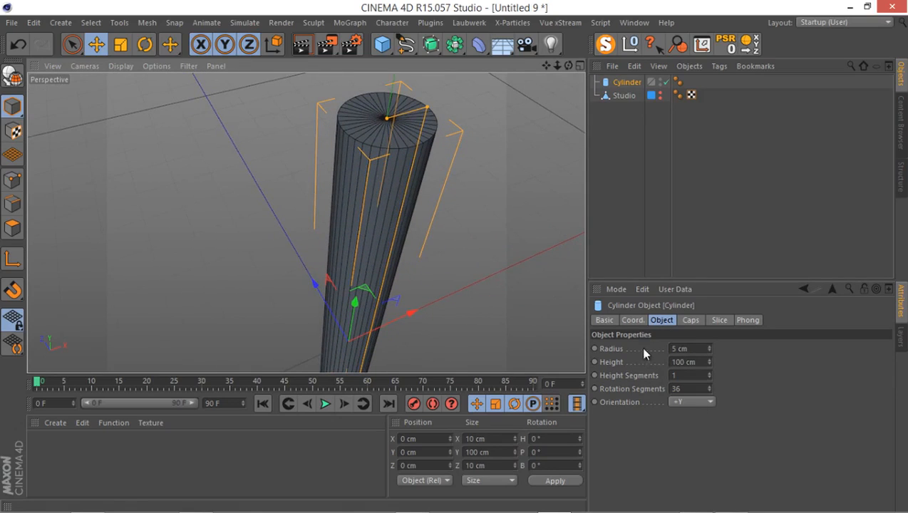
{"action": "left_click", "coordinate": [689, 321]}
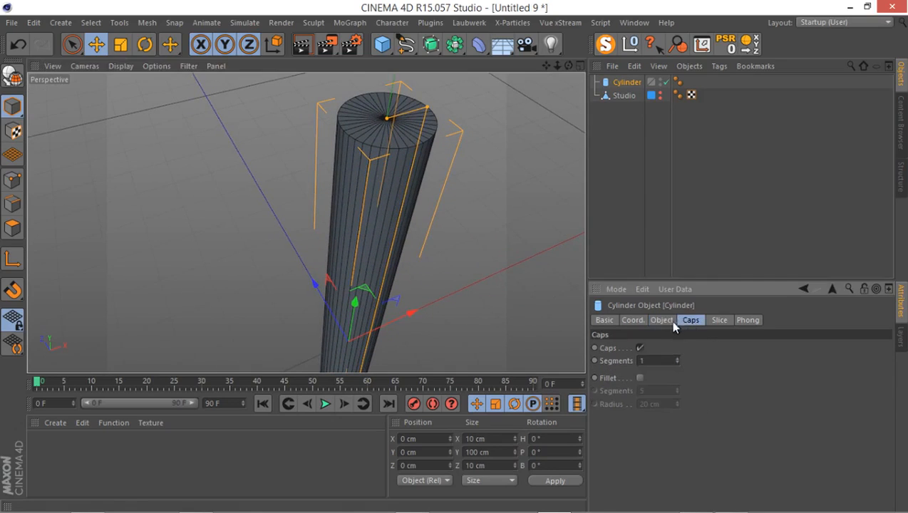
{"action": "left_click", "coordinate": [639, 378]}
{"action": "scroll", "coordinate": [459, 200], "scroll_direction": "up", "scroll_amount": 5}
{"action": "middle_click_drag", "start_coordinate": [416, 212], "coordinate": [511, 294], "text": "alt"}
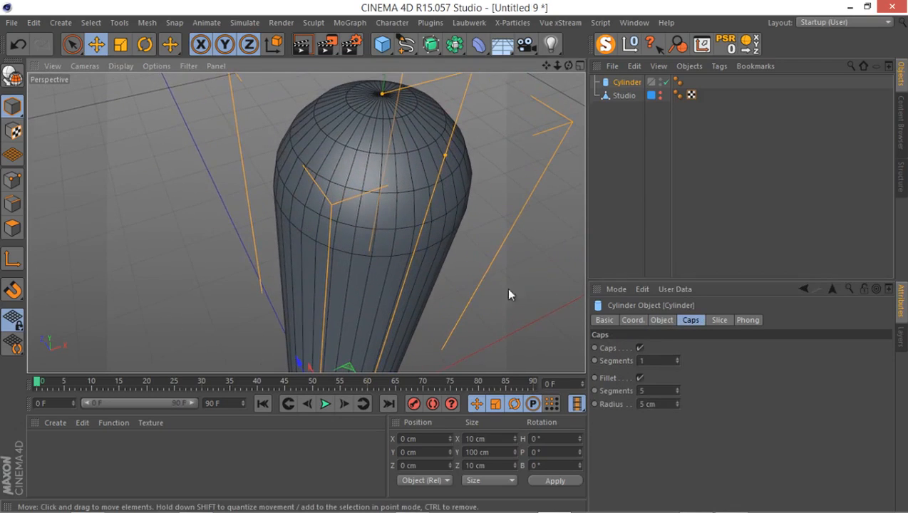
{"action": "left_click", "coordinate": [656, 391]}
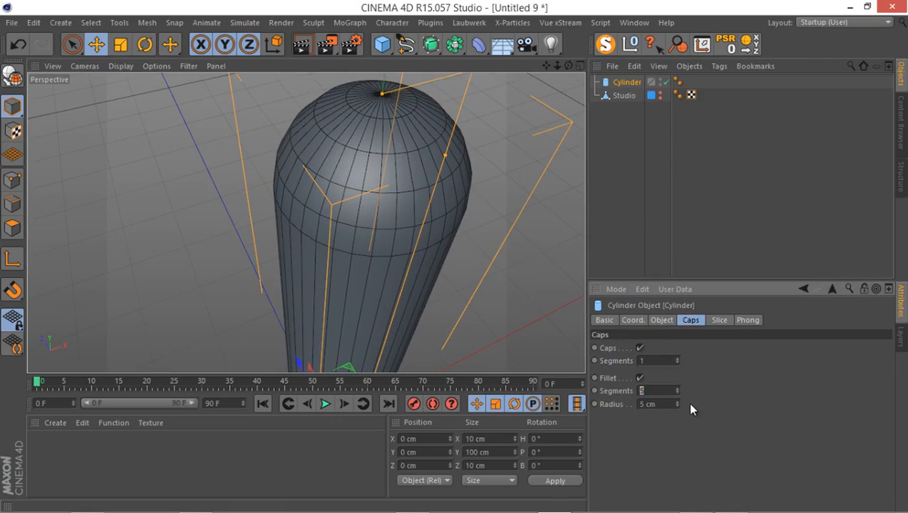
{"action": "type", "text": "2"}
{"action": "key", "text": "Return"}
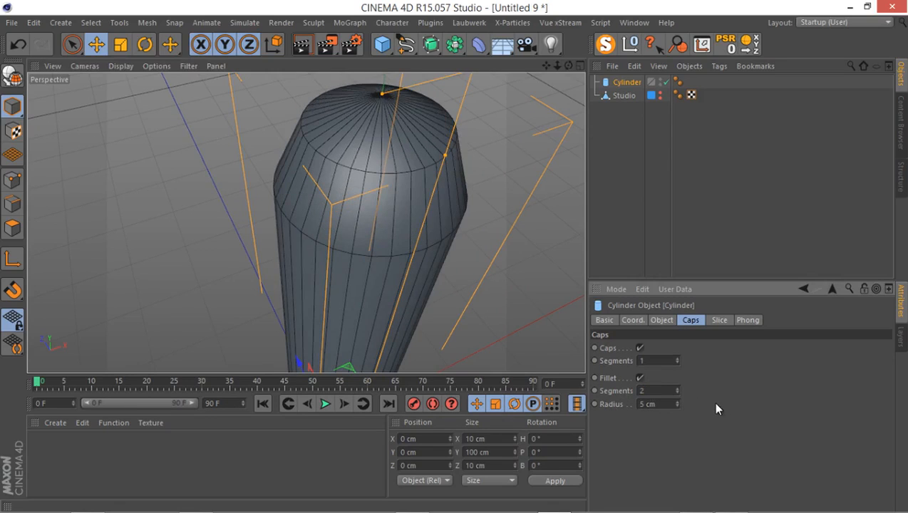
Set the cylinder caps' fillet radius to 0.1 cm.
{"action": "left_click", "coordinate": [659, 403]}
{"action": "type", "text": "0.1"}
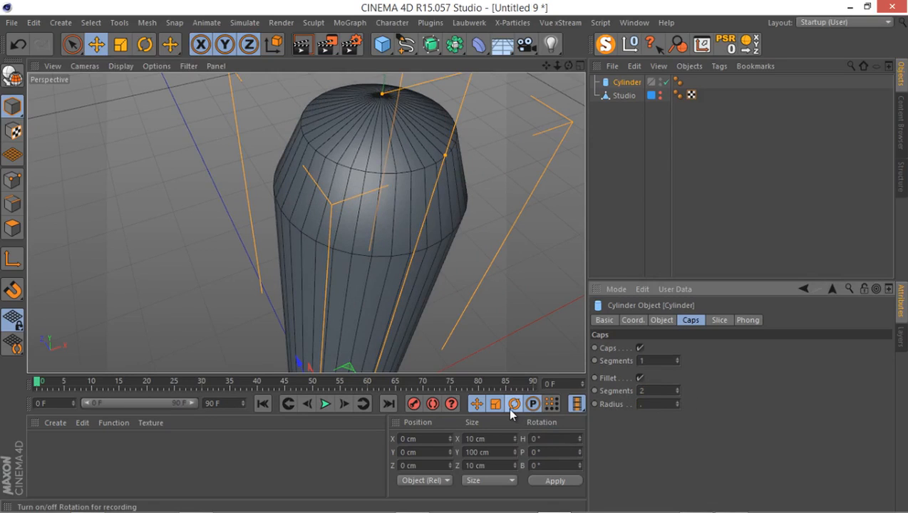
{"action": "key", "text": "Return"}
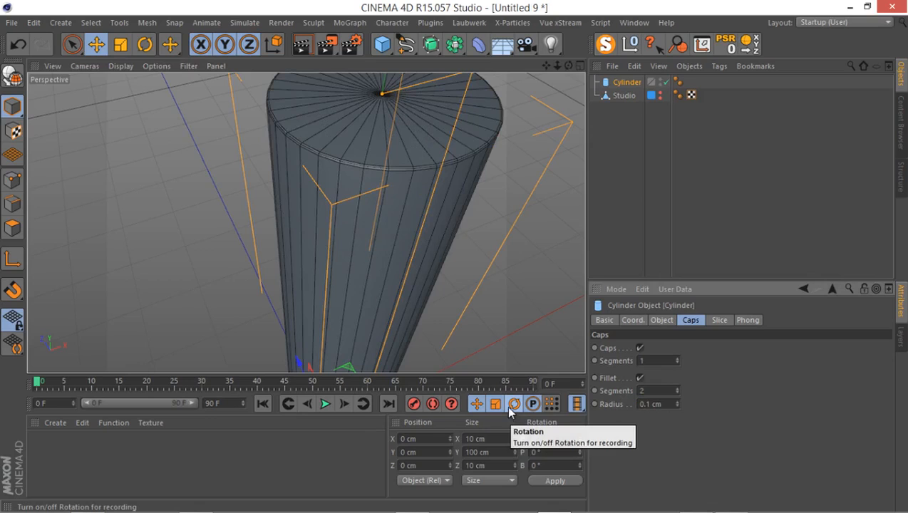
{"action": "scroll", "coordinate": [325, 269], "scroll_direction": "down", "scroll_amount": 5}
{"action": "scroll", "coordinate": [329, 282], "scroll_direction": "up", "scroll_amount": 4}
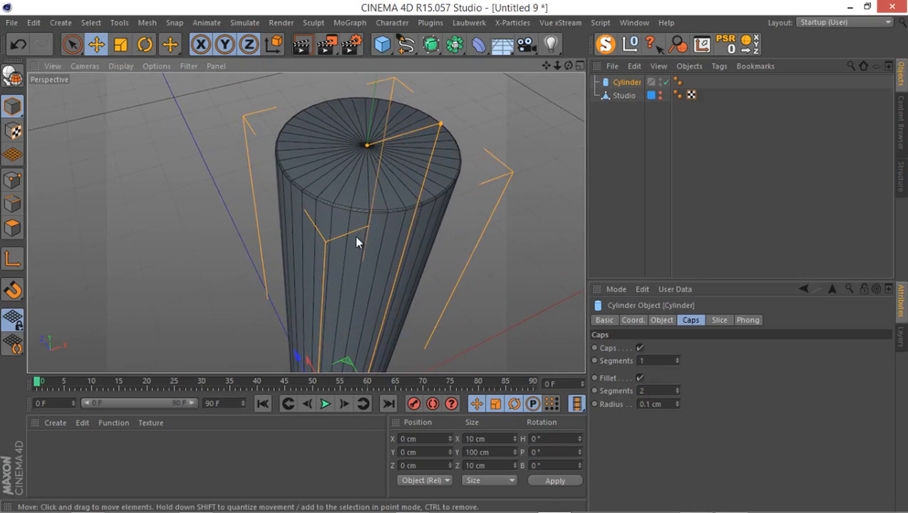
Move the Cylinder below Studio in the object list and rename it "Cylinder HQ".
{"action": "left_click_drag", "start_coordinate": [625, 82], "coordinate": [605, 132]}
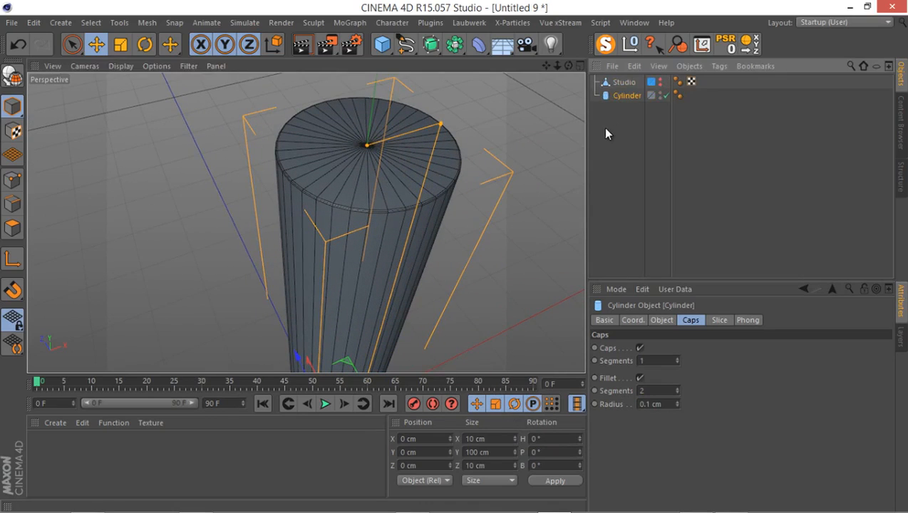
{"action": "double_click", "coordinate": [627, 96]}
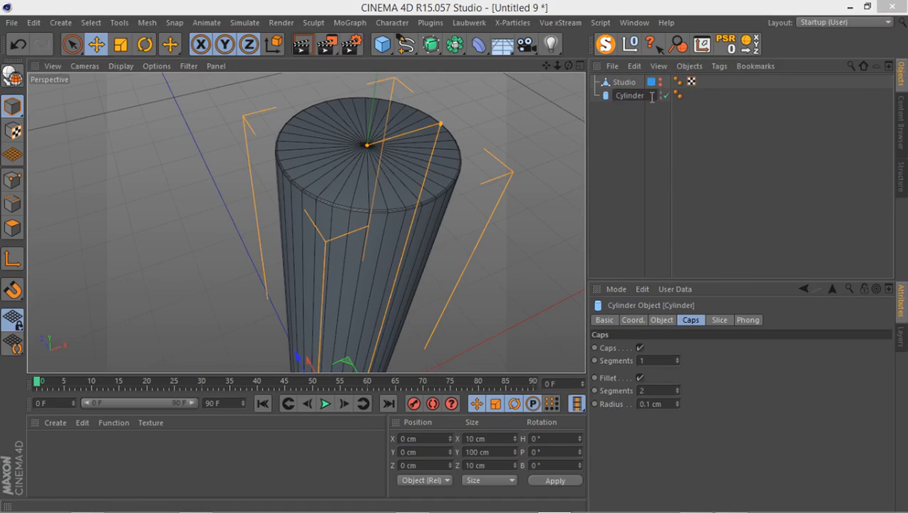
{"action": "type", "text": "Ho"}
{"action": "key", "text": "Return"}
Duplicate Cylinder HQ directly below the original and rename the copy "Cylinder LQ".
{"action": "left_click_drag", "start_coordinate": [623, 95], "coordinate": [651, 114], "text": "ctrl"}
{"action": "double_click", "coordinate": [639, 109]}
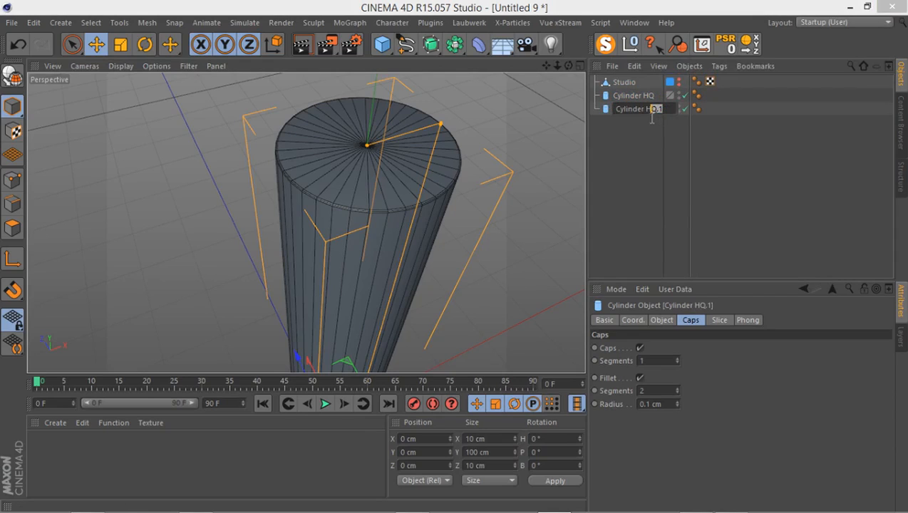
{"action": "type", "text": "LQ"}
{"action": "key", "text": "Return"}
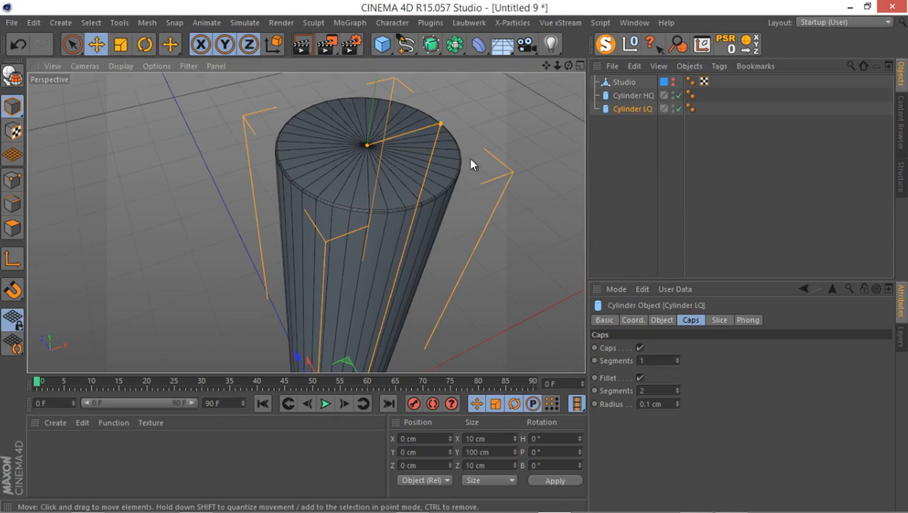
{"action": "middle_click_drag", "start_coordinate": [470, 159], "coordinate": [485, 113], "text": "alt"}
{"action": "left_click", "coordinate": [678, 109]}
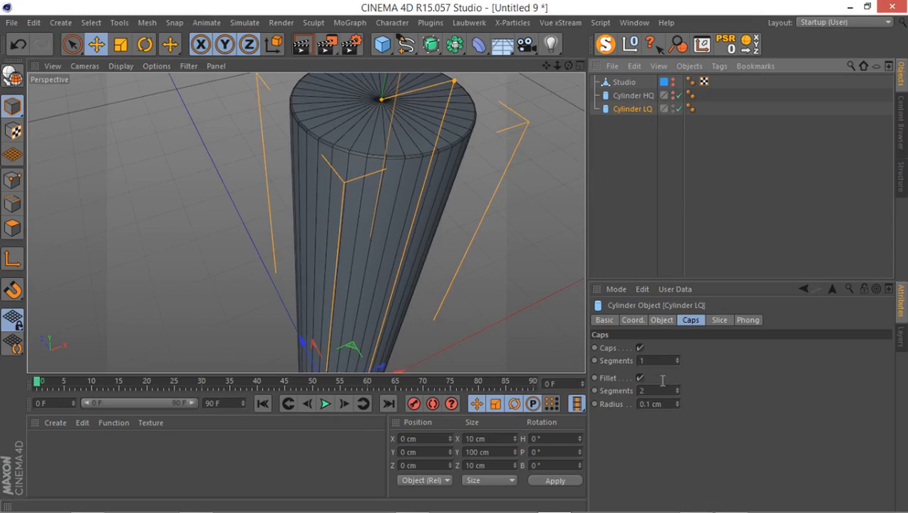
Turn off the cap fillet on Cylinder LQ and reduce its rotation segments to 3.
{"action": "left_click", "coordinate": [639, 377]}
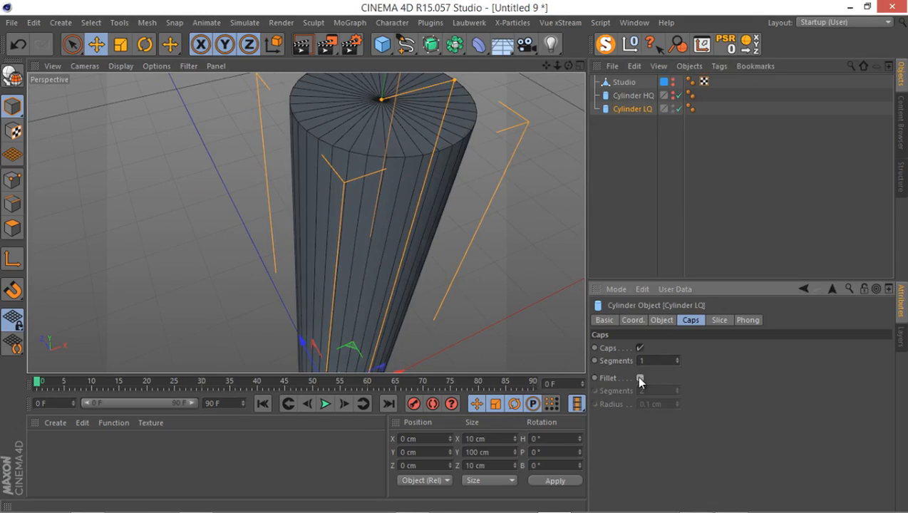
{"action": "left_click", "coordinate": [661, 320]}
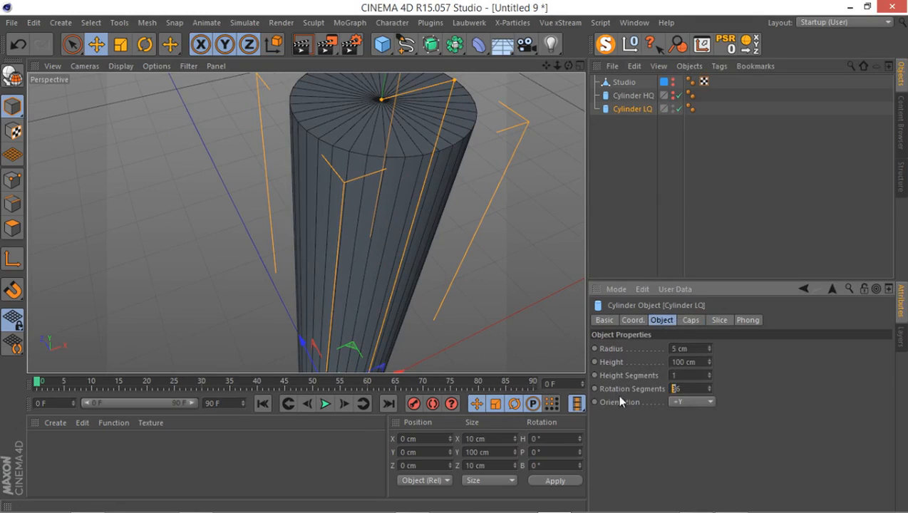
{"action": "double_click", "coordinate": [673, 389]}
{"action": "left_click_drag", "start_coordinate": [735, 285], "coordinate": [741, 319]}
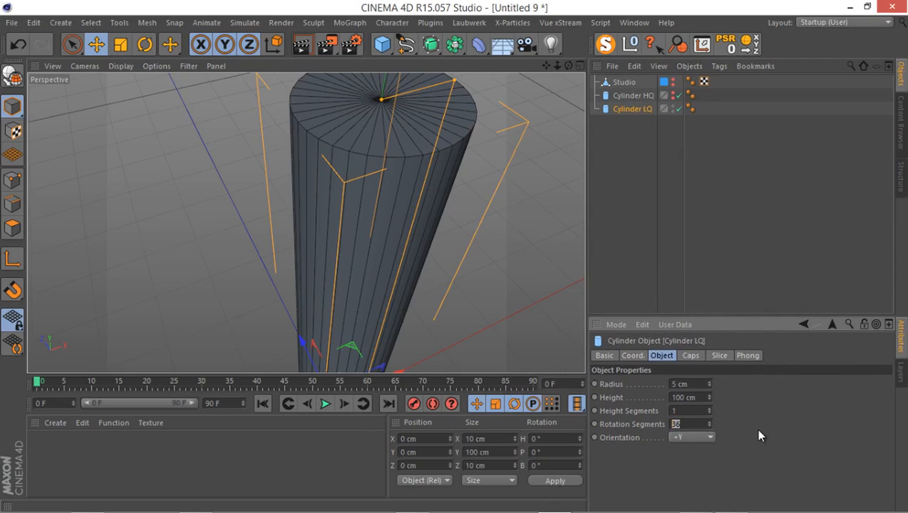
{"action": "type", "text": "3"}
{"action": "key", "text": "Return"}
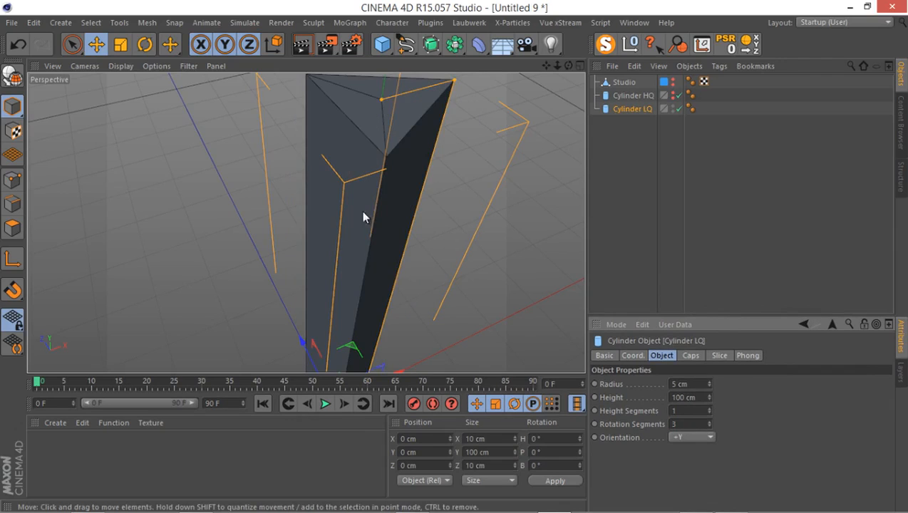
{"action": "left_click_drag", "start_coordinate": [363, 217], "coordinate": [377, 175], "text": "alt"}
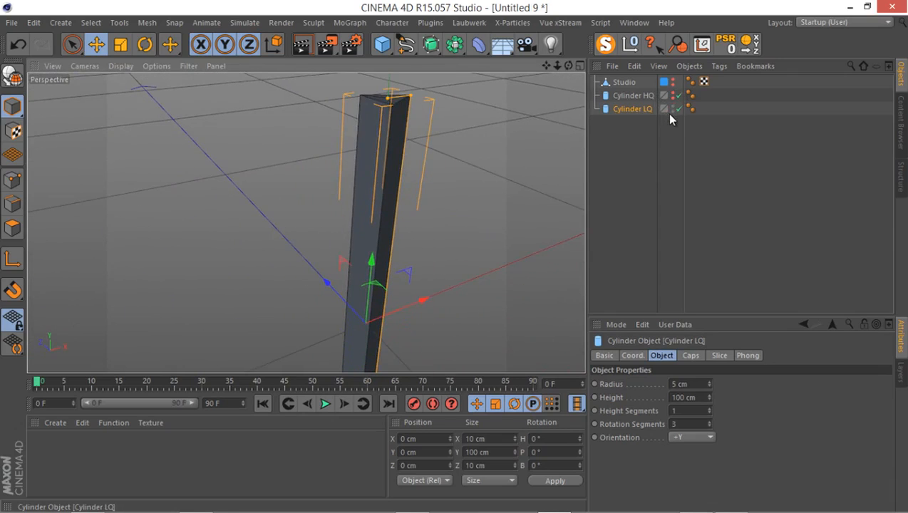
Hide Cylinder LQ in the viewport and make Cylinder HQ visible instead.
{"action": "left_click", "coordinate": [672, 95]}
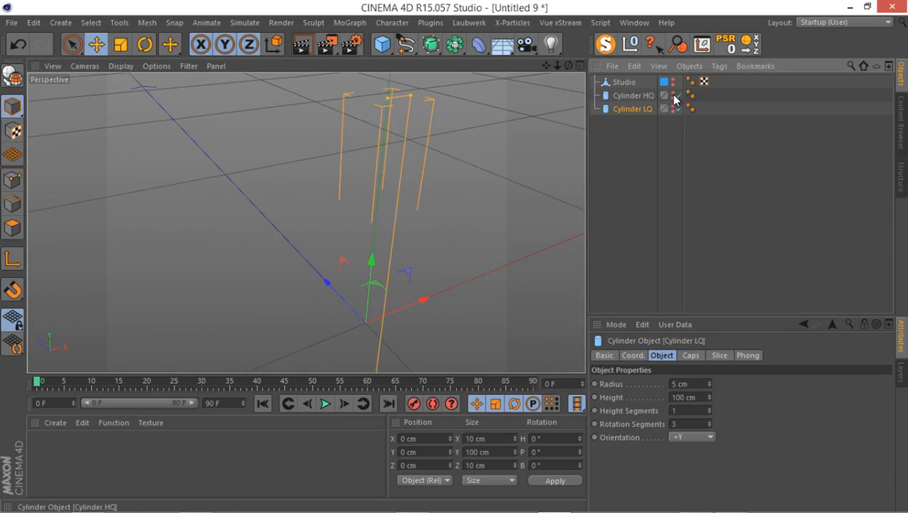
{"action": "left_click", "coordinate": [673, 95]}
{"action": "mouse_move", "coordinate": [467, 141]}
{"action": "left_mouse_down", "text": "alt"}
{"action": "mouse_move", "coordinate": [410, 183]}
{"action": "mouse_move", "coordinate": [399, 166]}
{"action": "mouse_move", "coordinate": [401, 173]}
{"action": "left_mouse_up", "text": "alt"}
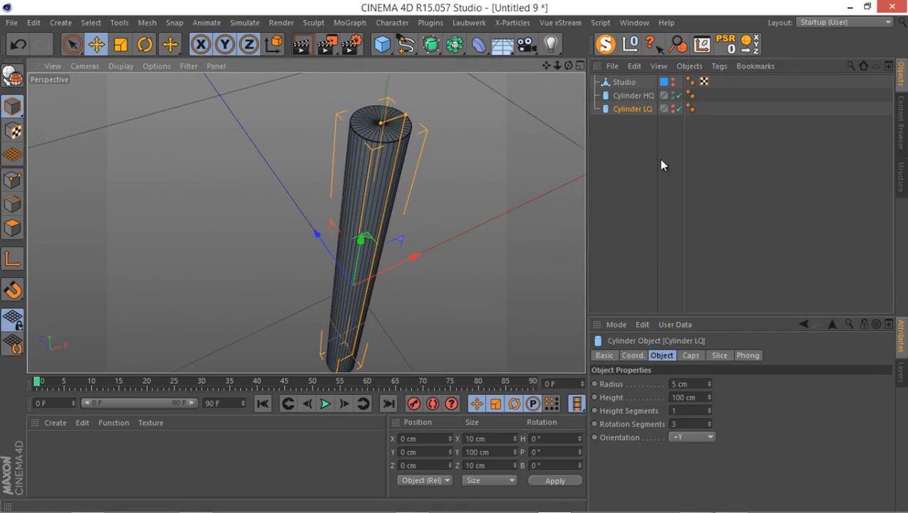
{"action": "left_click", "coordinate": [622, 138]}
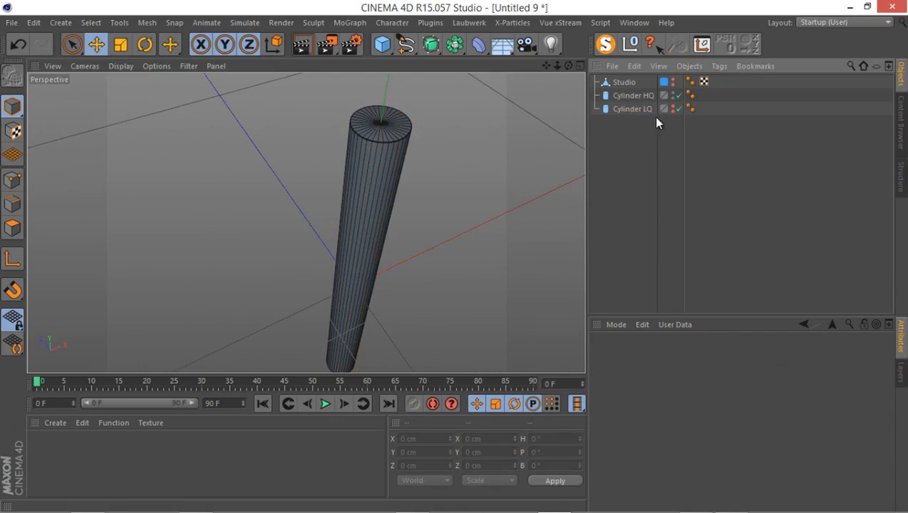
Add a MoGraph Cloner, place it below Studio in the object list and nest Cylinder HQ inside it.
{"action": "left_click", "coordinate": [617, 98]}
{"action": "left_click_drag", "start_coordinate": [436, 138], "coordinate": [319, 180], "text": "alt"}
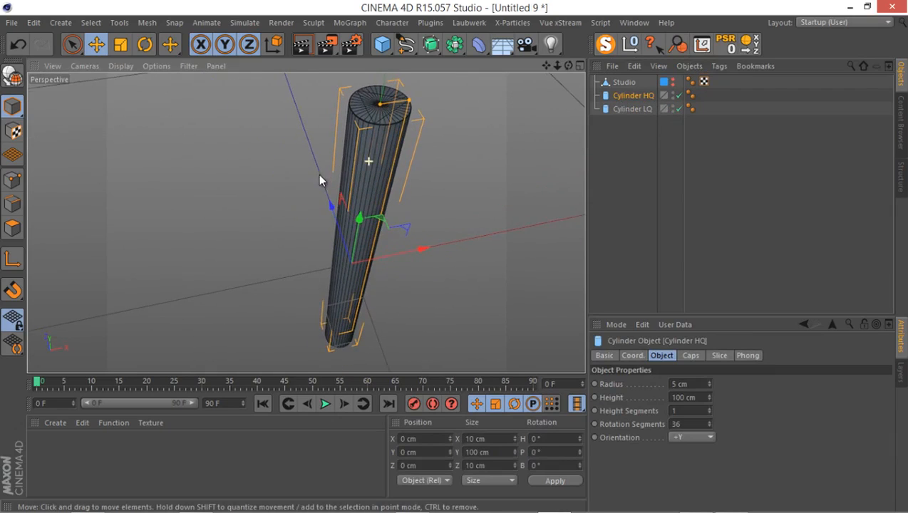
{"action": "left_click", "coordinate": [349, 22]}
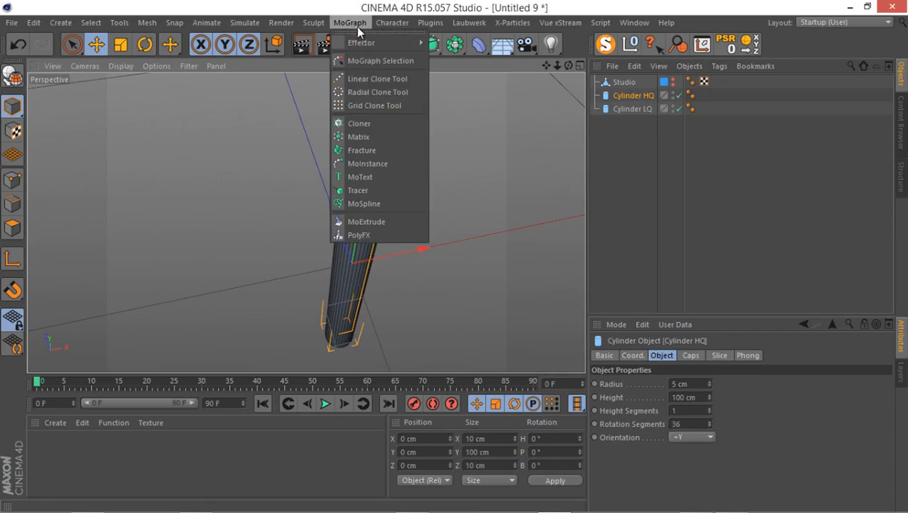
{"action": "left_click", "coordinate": [376, 125]}
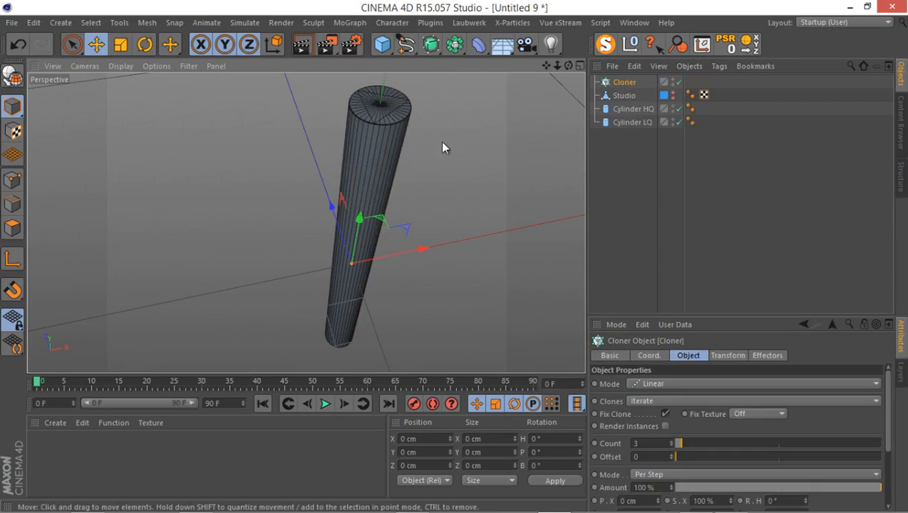
{"action": "mouse_move", "coordinate": [620, 84]}
{"action": "left_mouse_down"}
{"action": "mouse_move", "coordinate": [604, 106]}
{"action": "mouse_move", "coordinate": [628, 106]}
{"action": "mouse_move", "coordinate": [623, 96]}
{"action": "left_mouse_up"}
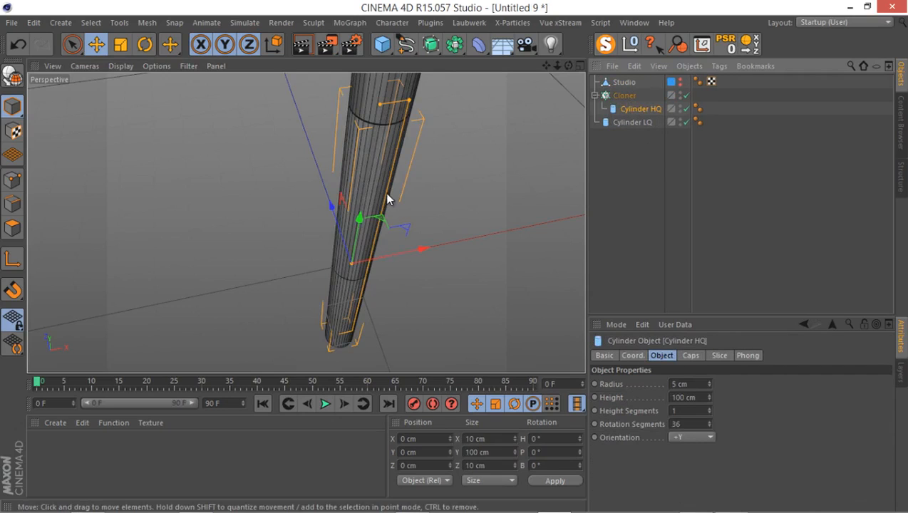
{"action": "scroll", "coordinate": [388, 194], "scroll_direction": "down", "scroll_amount": 6}
{"action": "scroll", "coordinate": [398, 187], "scroll_direction": "up", "scroll_amount": 4}
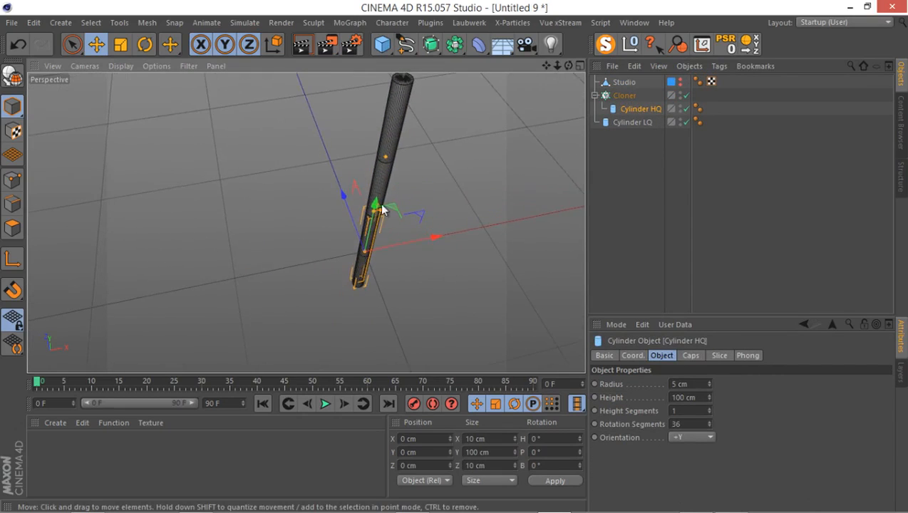
Change the Cloner's mode from Linear to Grid Array.
{"action": "left_click", "coordinate": [624, 95]}
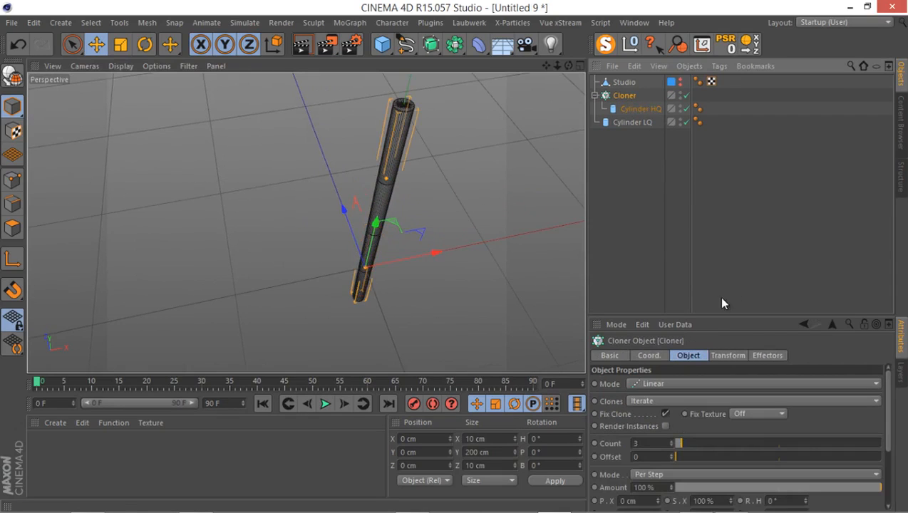
{"action": "left_click_drag", "start_coordinate": [708, 315], "coordinate": [677, 195]}
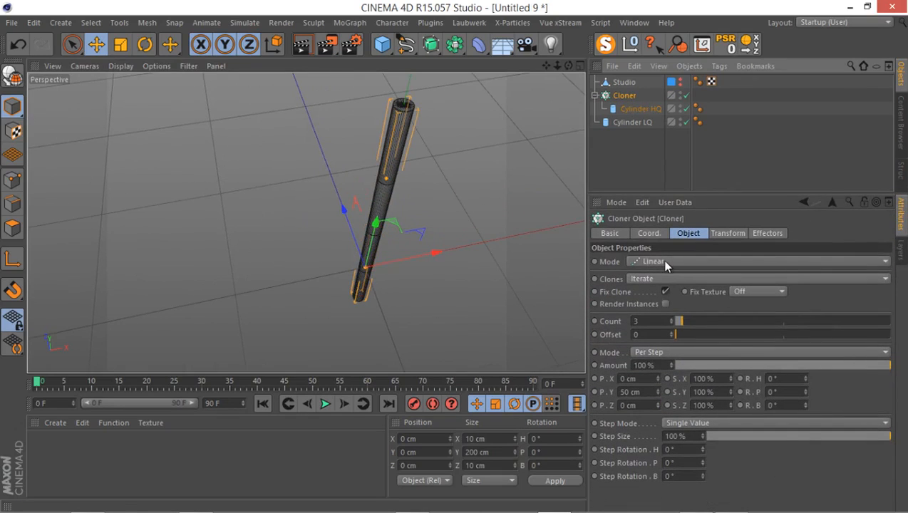
{"action": "left_click", "coordinate": [662, 261]}
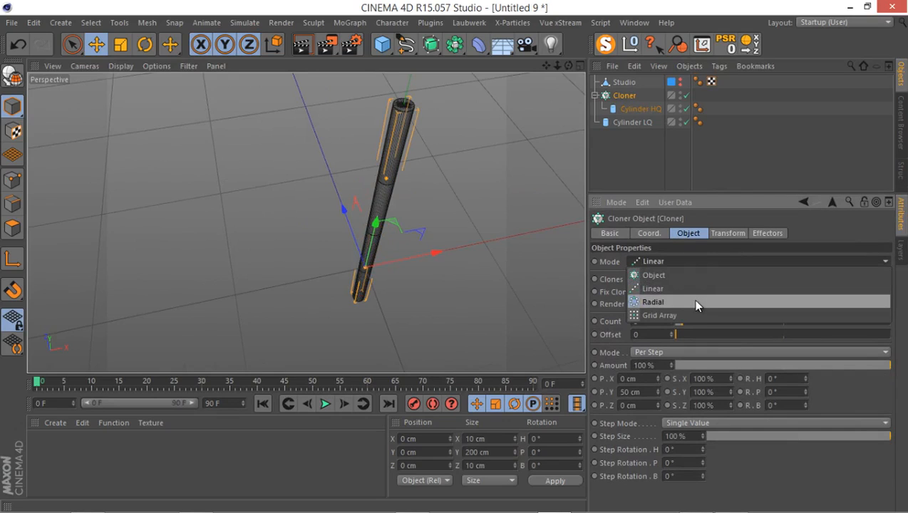
{"action": "left_click", "coordinate": [683, 315]}
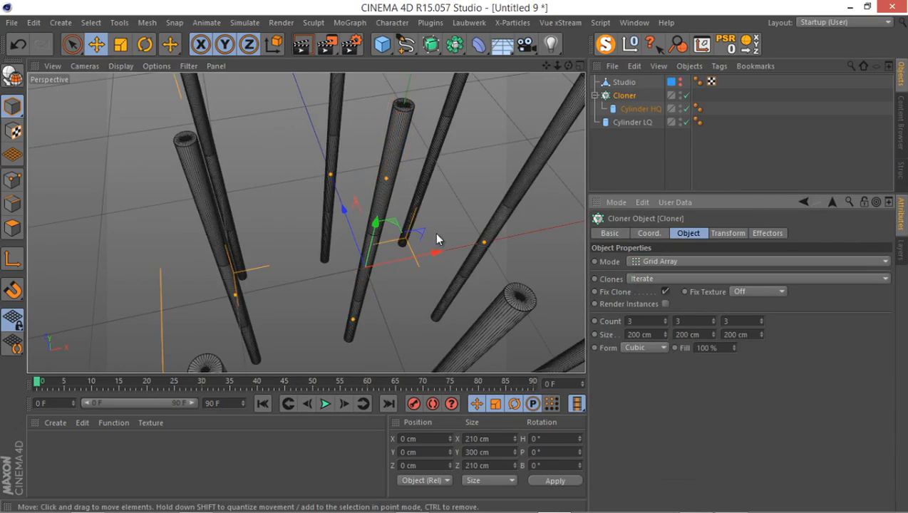
{"action": "scroll", "coordinate": [416, 299], "scroll_direction": "down", "scroll_amount": 3}
{"action": "left_click_drag", "start_coordinate": [416, 294], "coordinate": [445, 161], "text": "alt"}
{"action": "middle_click_drag", "start_coordinate": [445, 162], "coordinate": [390, 91], "text": "alt"}
{"action": "middle_click_drag", "start_coordinate": [510, 294], "coordinate": [516, 320], "text": "alt"}
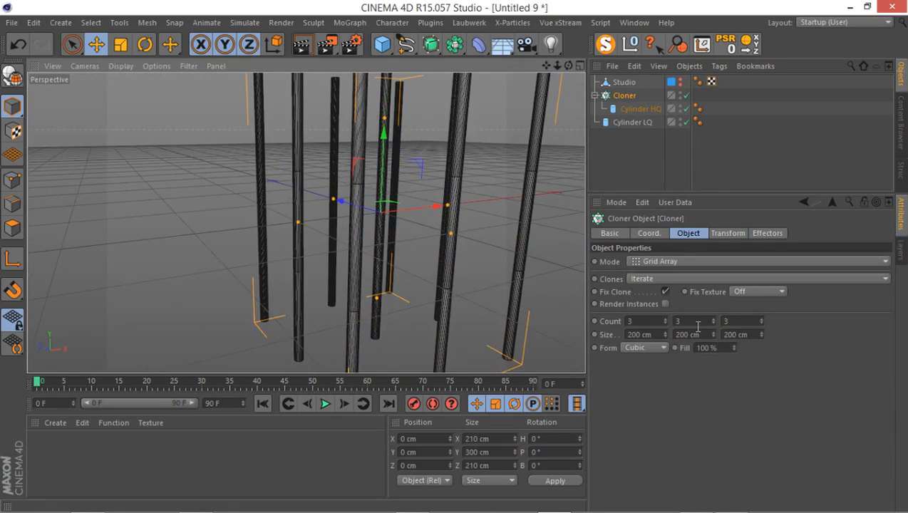
Set the Cloner's grid count to 115 in X, 1 in Y and 100 in Z.
{"action": "left_click", "coordinate": [704, 323]}
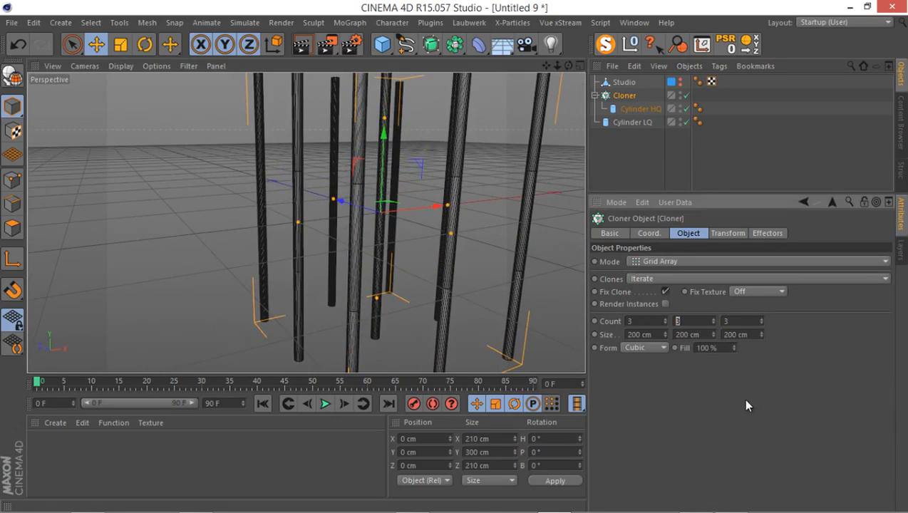
{"action": "type", "text": "1"}
{"action": "key", "text": "Return"}
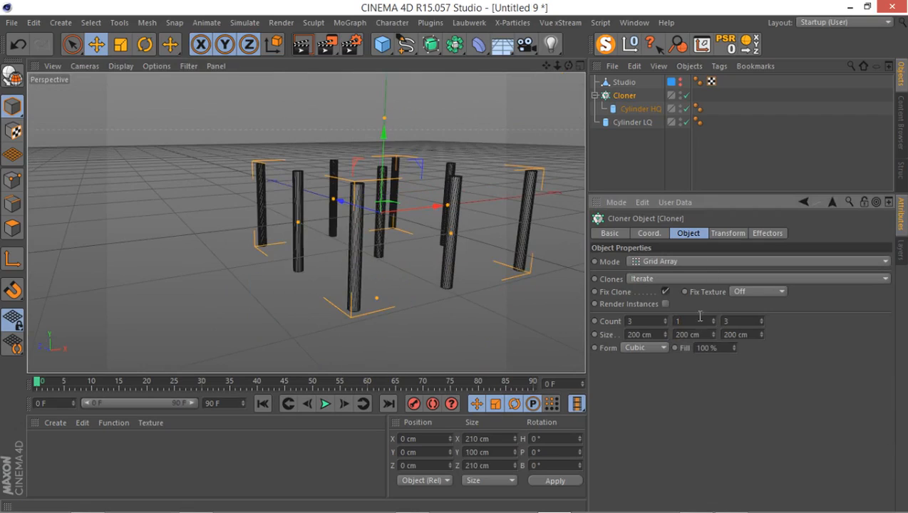
{"action": "left_click", "coordinate": [639, 321]}
{"action": "type", "text": "115"}
{"action": "key", "text": "Return"}
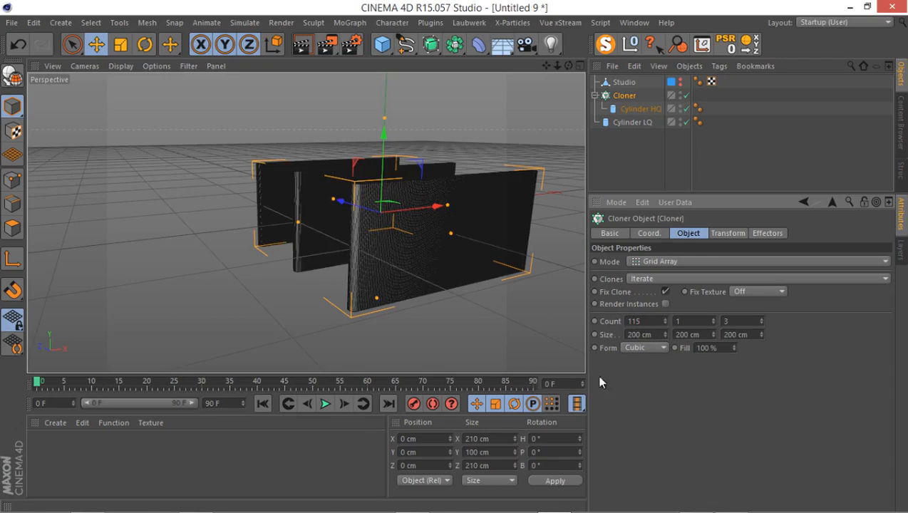
{"action": "left_click_drag", "start_coordinate": [395, 245], "coordinate": [357, 308], "text": "alt"}
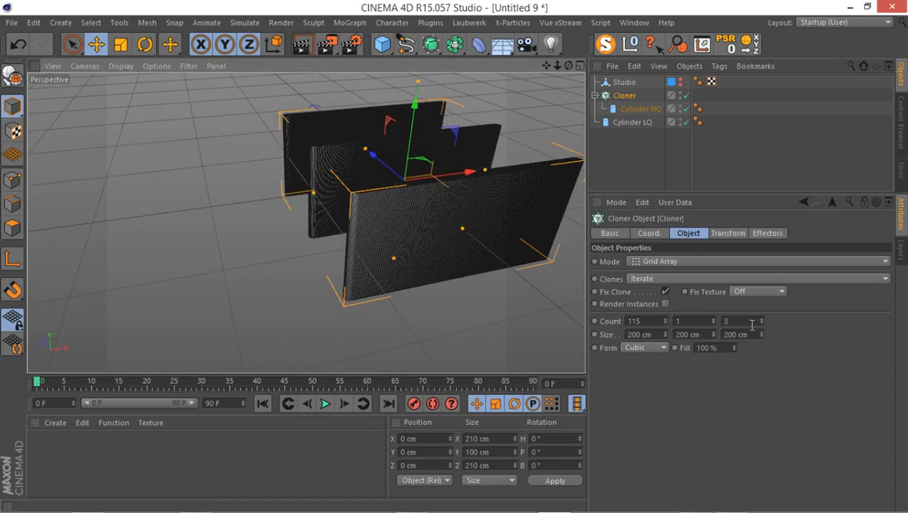
{"action": "left_click", "coordinate": [751, 324]}
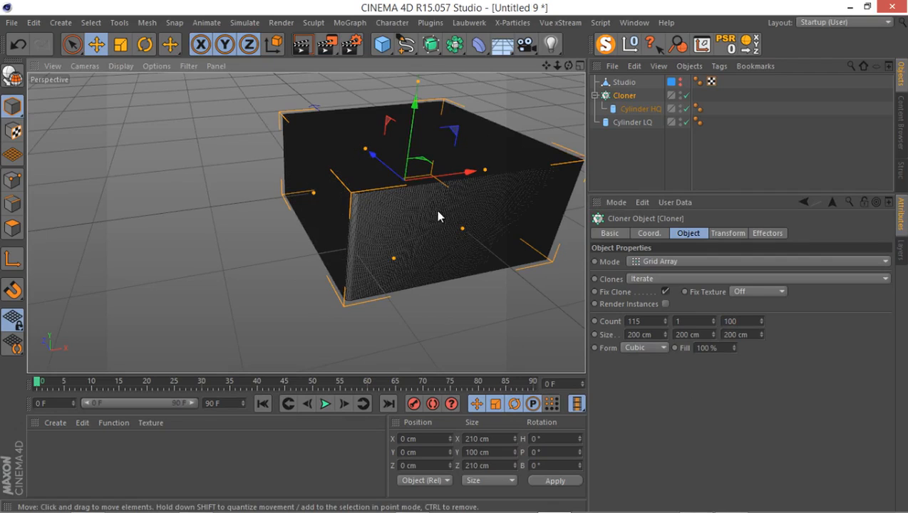
Switch to a maximized Top view and examine how densely the cloned cylinders are packed.
{"action": "middle_click", "coordinate": [300, 165]}
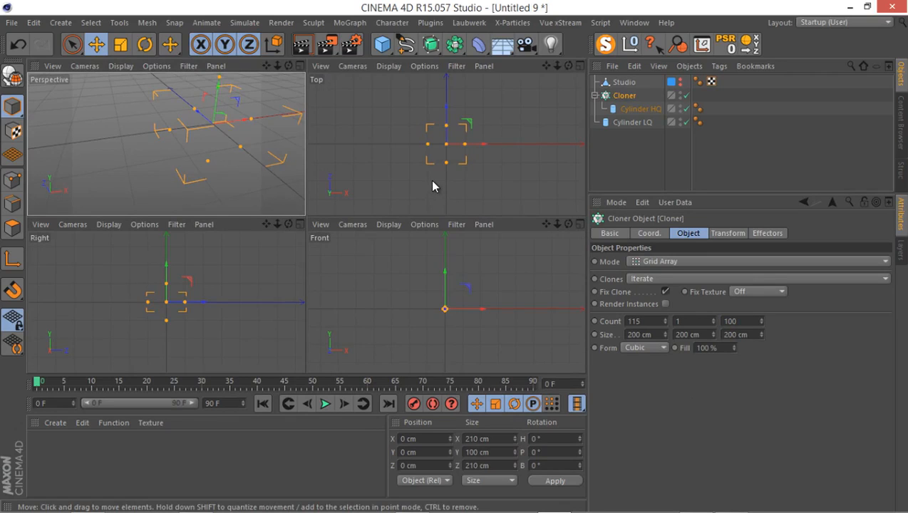
{"action": "left_click", "coordinate": [485, 176]}
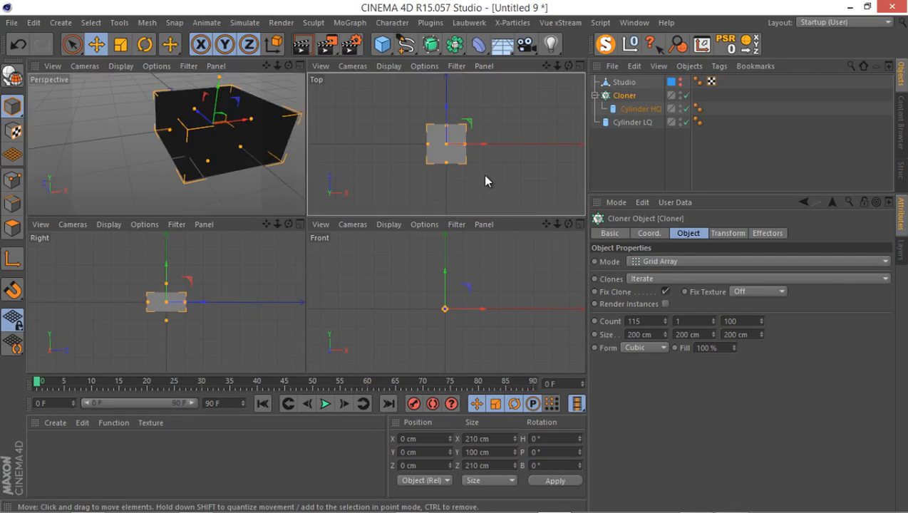
{"action": "middle_click", "coordinate": [484, 181]}
{"action": "scroll", "coordinate": [366, 261], "scroll_direction": "up", "scroll_amount": 5}
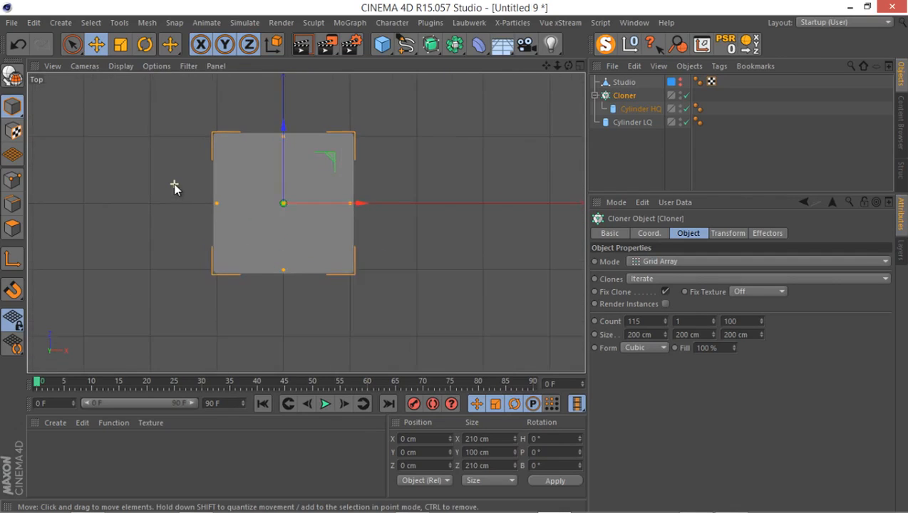
{"action": "scroll", "coordinate": [175, 186], "scroll_direction": "up", "scroll_amount": 2}
{"action": "scroll", "coordinate": [426, 249], "scroll_direction": "up", "scroll_amount": 4}
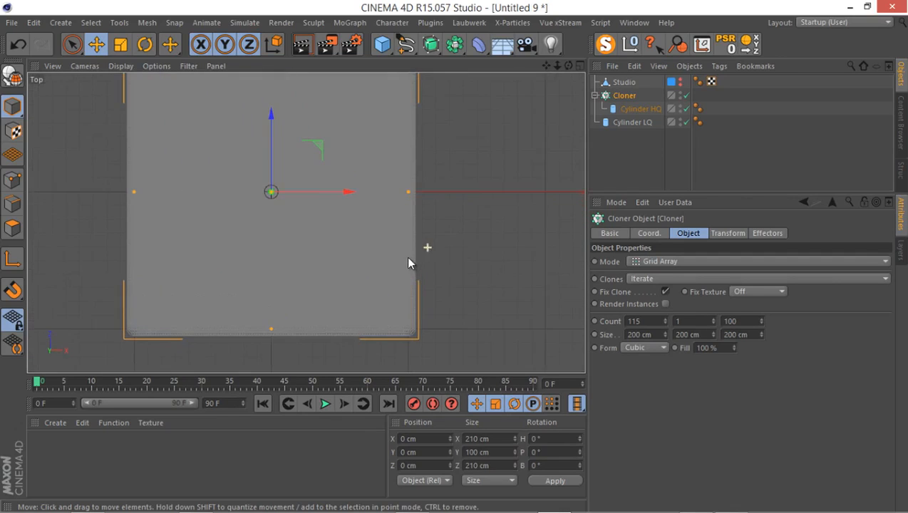
{"action": "scroll", "coordinate": [407, 258], "scroll_direction": "down", "scroll_amount": 3}
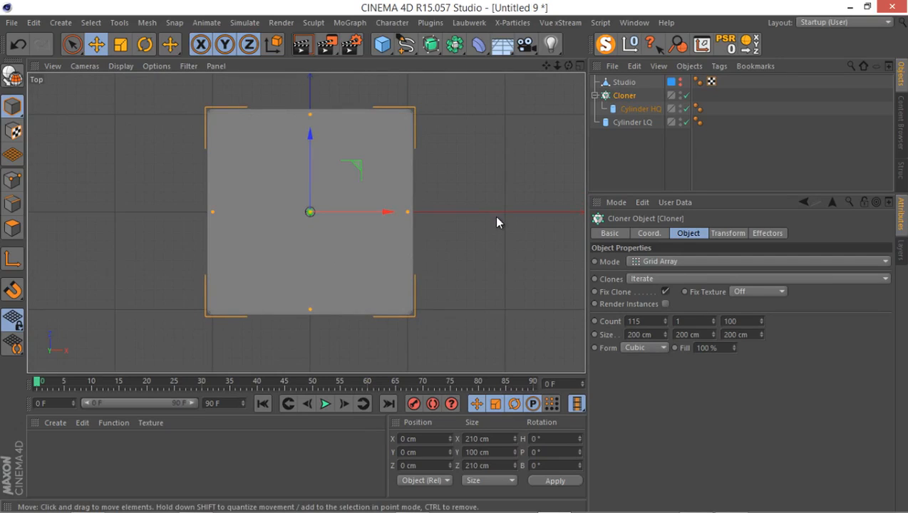
Set the Cloner's grid size to 1000 cm in X and 900 cm in Z.
{"action": "left_click", "coordinate": [641, 334]}
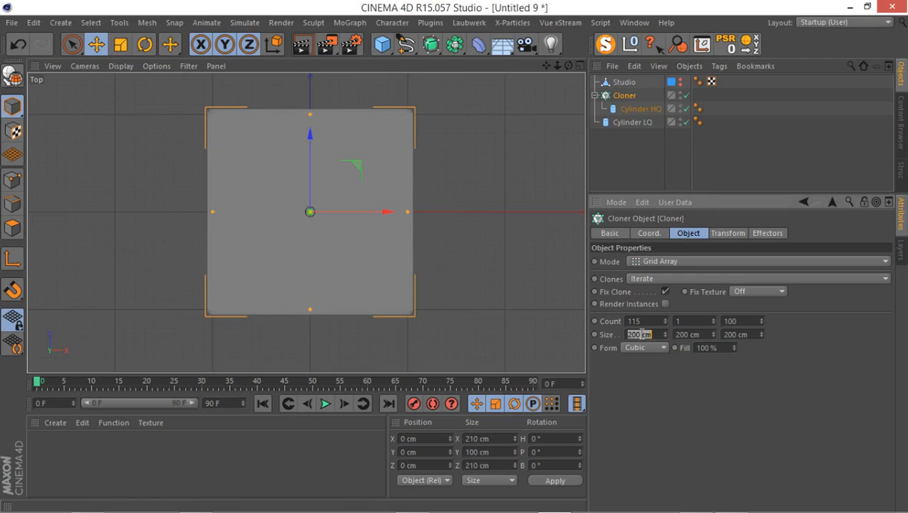
{"action": "type", "text": "10"}
{"action": "left_click", "coordinate": [702, 334]}
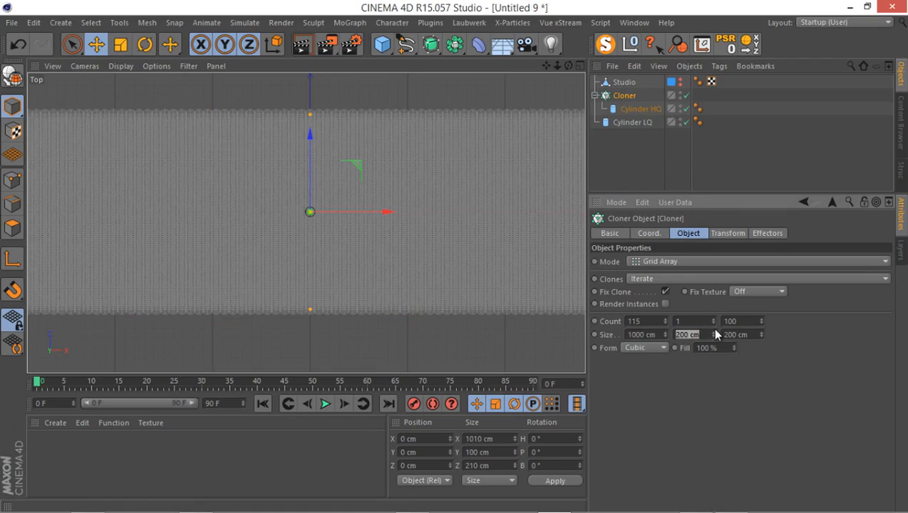
{"action": "left_click", "coordinate": [734, 334]}
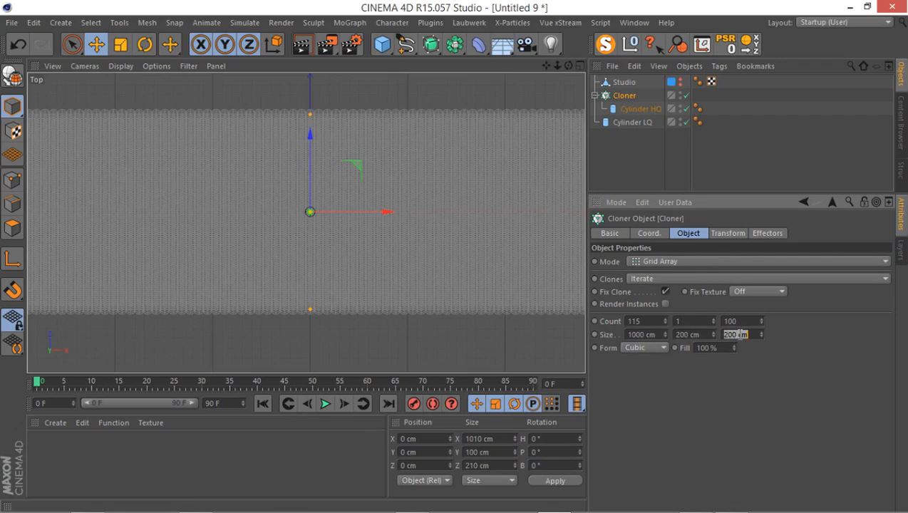
{"action": "type", "text": "900"}
{"action": "key", "text": "Return"}
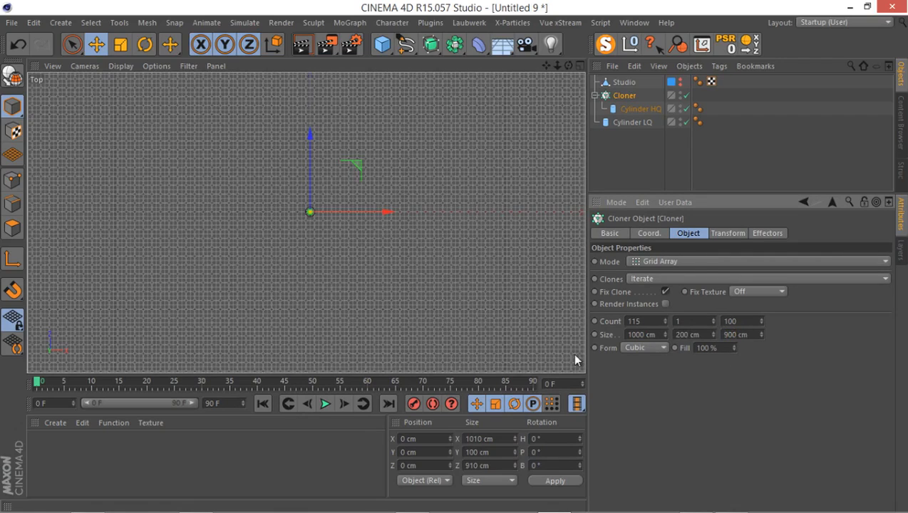
Check the overlap of neighbouring cylinders up close at the grid's edge and set the Cloner's X size to 1100 cm.
{"action": "middle_click_drag", "start_coordinate": [194, 285], "coordinate": [125, 282], "text": "alt"}
{"action": "scroll", "coordinate": [483, 252], "scroll_direction": "up", "scroll_amount": 4}
{"action": "scroll", "coordinate": [488, 266], "scroll_direction": "down", "scroll_amount": 2}
{"action": "right_click_drag", "start_coordinate": [334, 240], "coordinate": [473, 140], "text": "alt"}
{"action": "middle_click_drag", "start_coordinate": [305, 223], "coordinate": [366, 240], "text": "alt"}
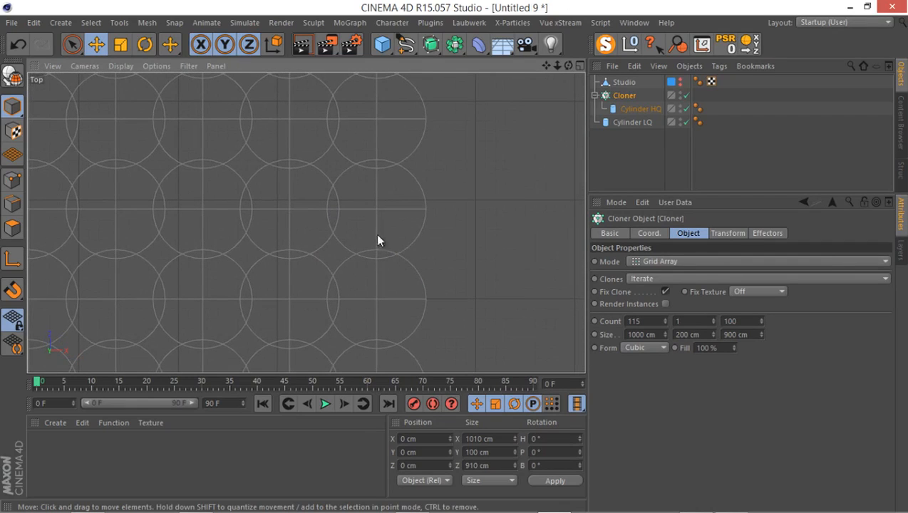
{"action": "double_click", "coordinate": [635, 334]}
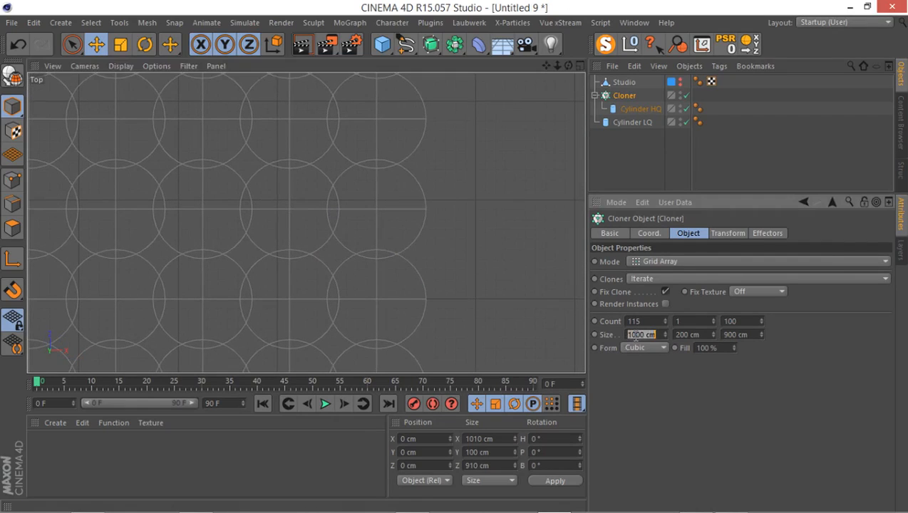
{"action": "type", "text": "1100"}
{"action": "key", "text": "Return"}
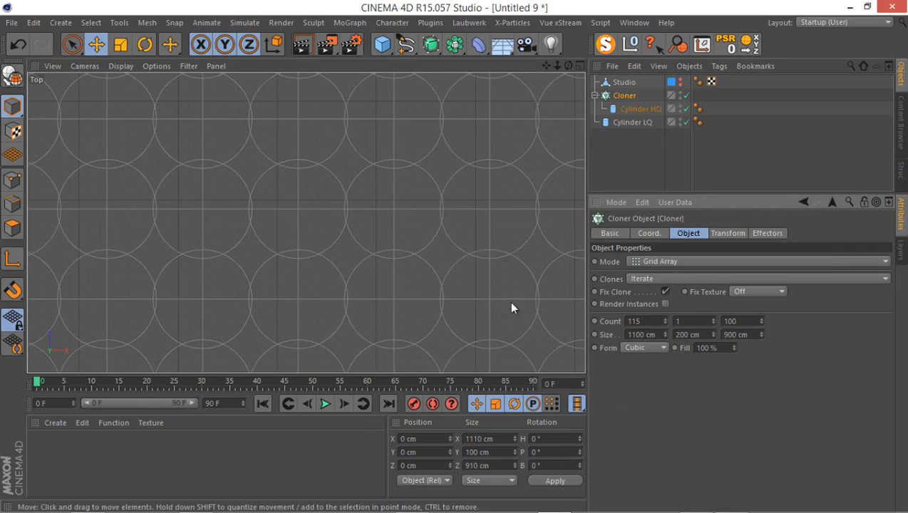
Set the Cloner's X size to 1140 cm.
{"action": "middle_click_drag", "start_coordinate": [525, 305], "coordinate": [472, 298], "text": "alt"}
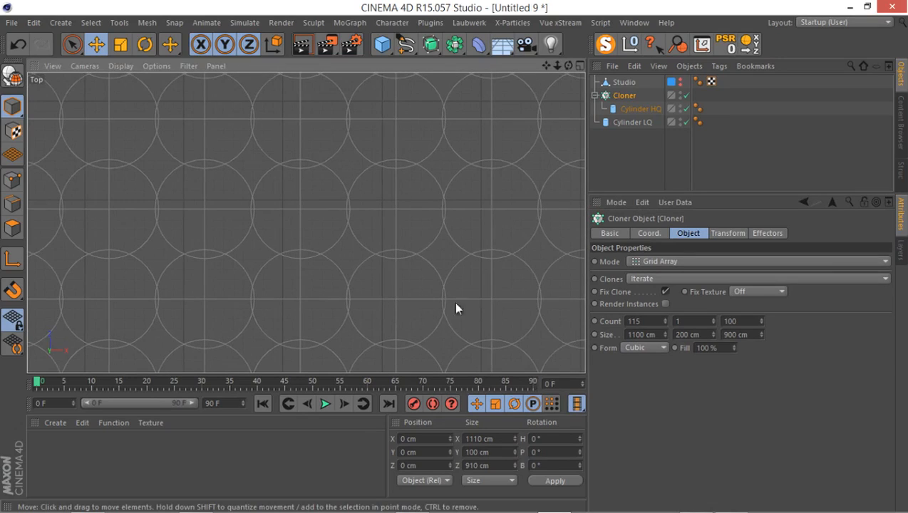
{"action": "double_click", "coordinate": [634, 335]}
{"action": "type", "text": "1"}
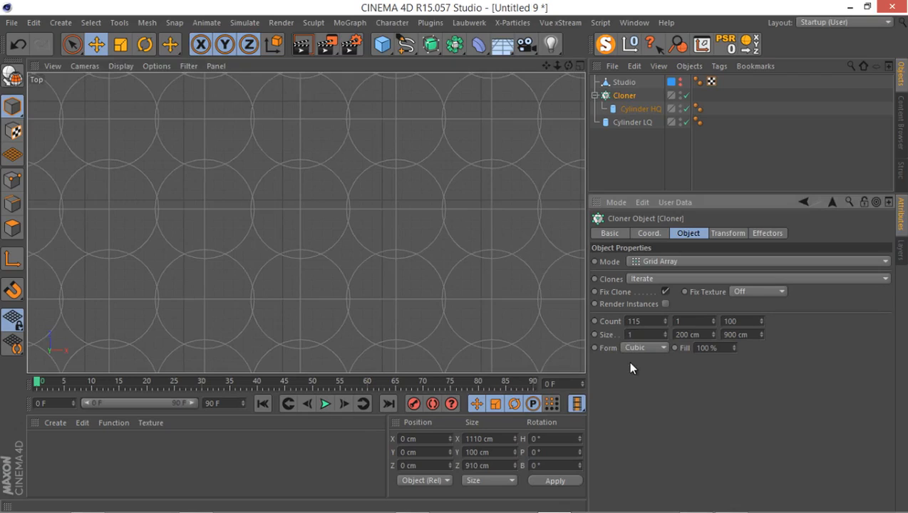
{"action": "type", "text": "140"}
{"action": "key", "text": "Return"}
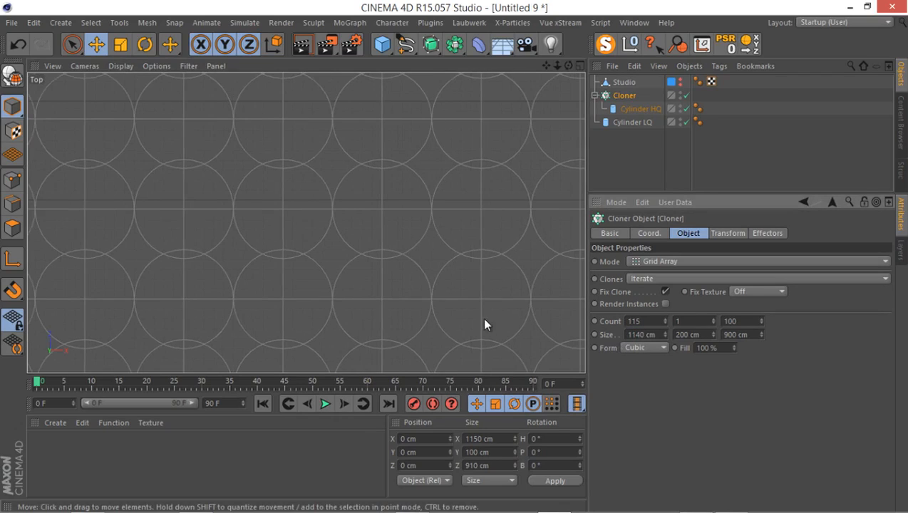
Fine-tune the Cloner's X size to 1141.4 cm, checking the contact point between horizontally neighbouring cylinders up close.
{"action": "scroll", "coordinate": [417, 308], "scroll_direction": "up", "scroll_amount": 8}
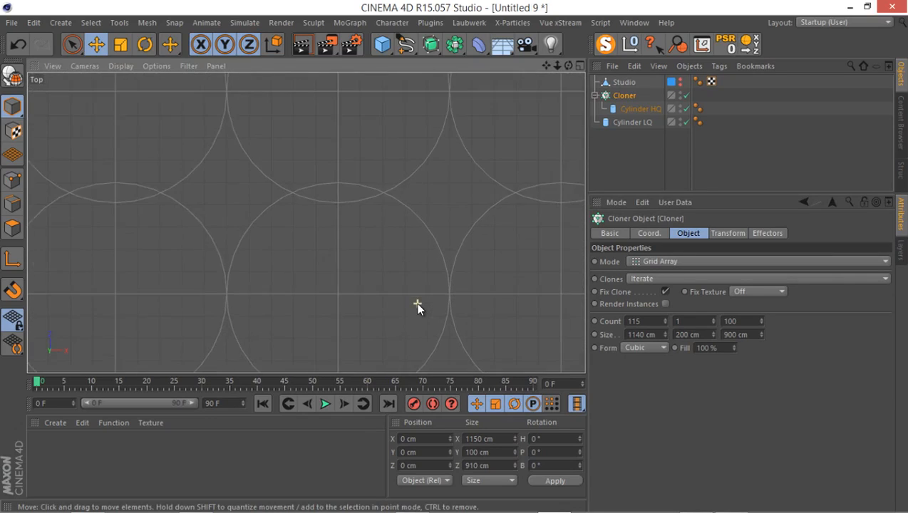
{"action": "scroll", "coordinate": [417, 306], "scroll_direction": "up", "scroll_amount": 6}
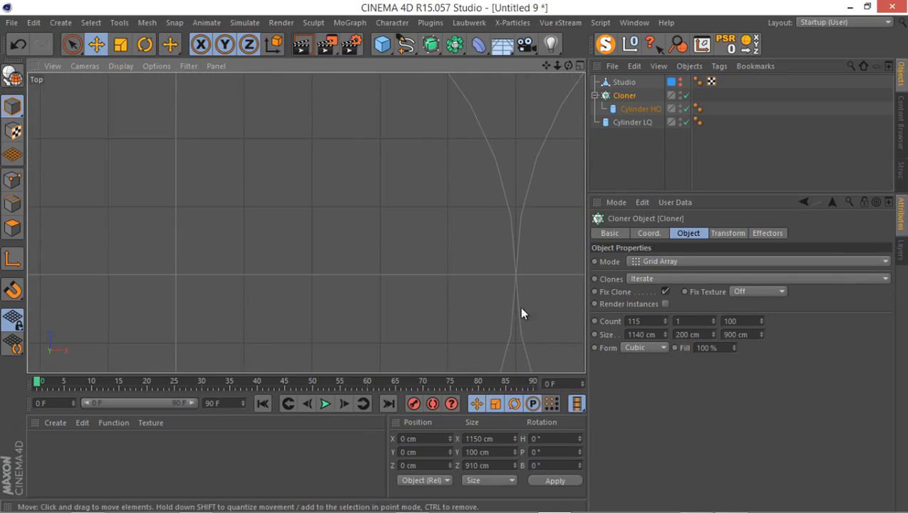
{"action": "scroll", "coordinate": [498, 285], "scroll_direction": "up", "scroll_amount": 3}
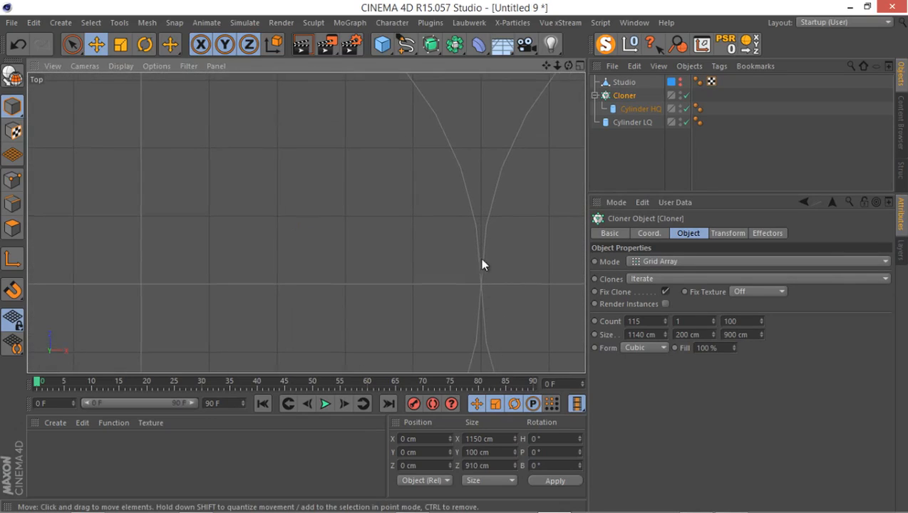
{"action": "left_click", "coordinate": [664, 332]}
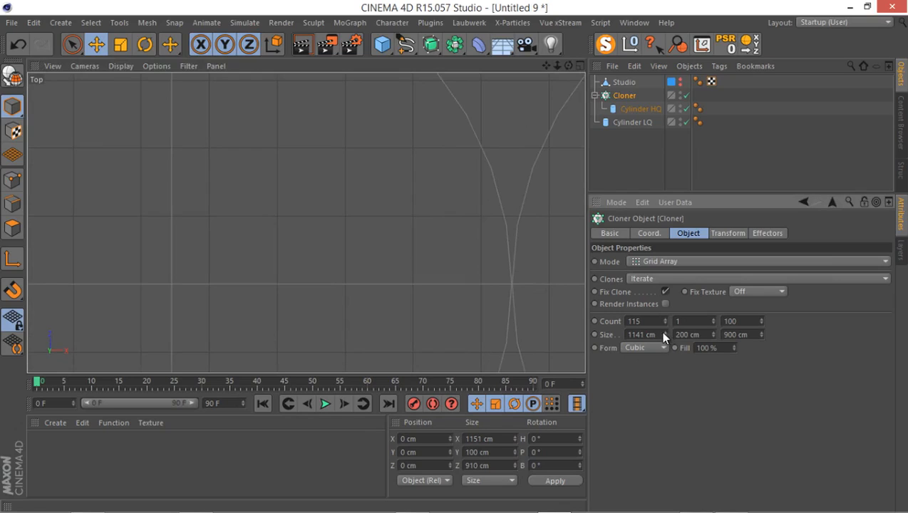
{"action": "scroll", "coordinate": [517, 303], "scroll_direction": "up", "scroll_amount": 3}
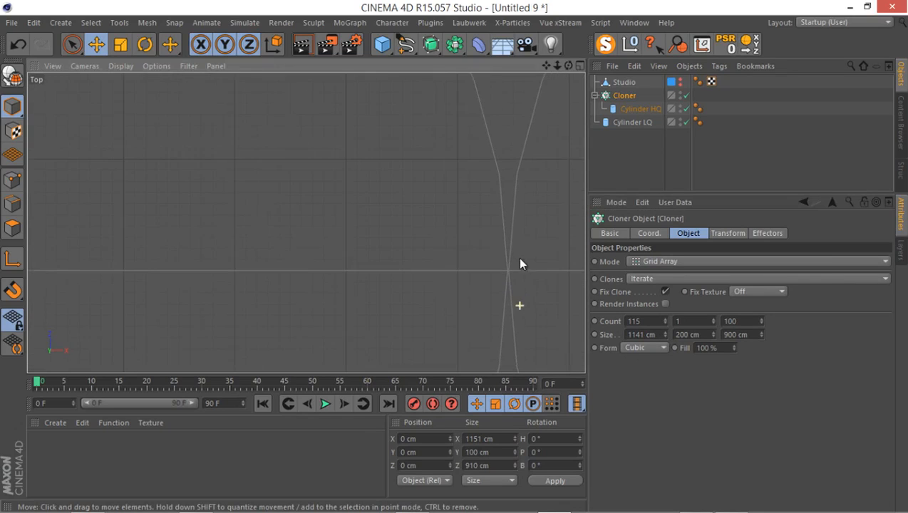
{"action": "scroll", "coordinate": [517, 257], "scroll_direction": "up", "scroll_amount": 2}
{"action": "scroll", "coordinate": [519, 256], "scroll_direction": "up", "scroll_amount": 1}
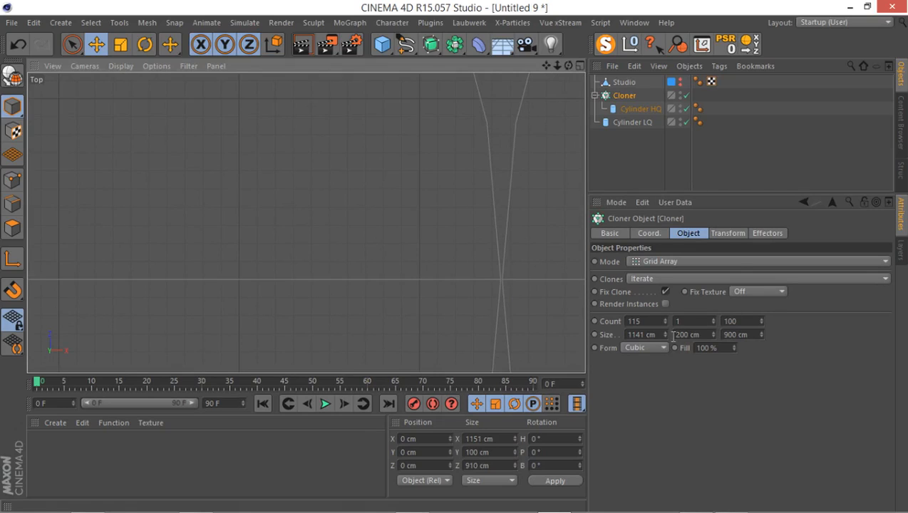
{"action": "left_click_drag", "start_coordinate": [666, 333], "coordinate": [666, 332]}
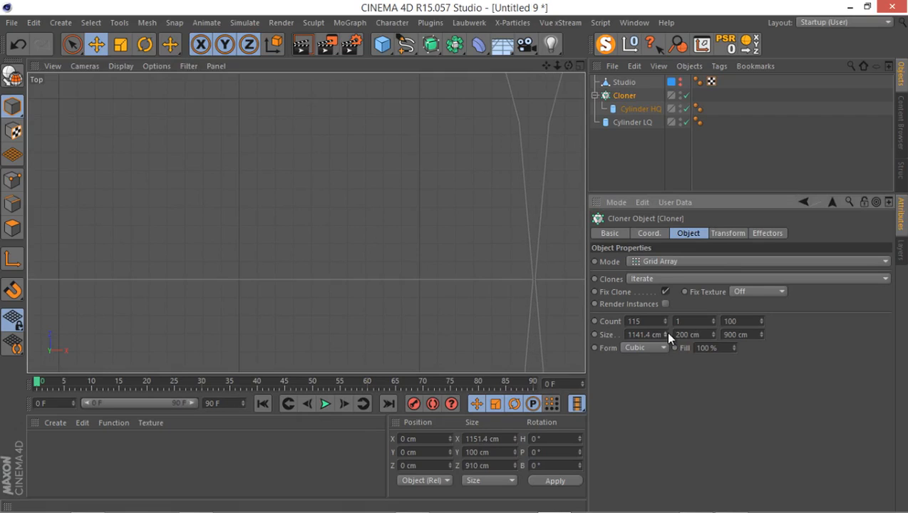
{"action": "scroll", "coordinate": [456, 262], "scroll_direction": "up", "scroll_amount": 5}
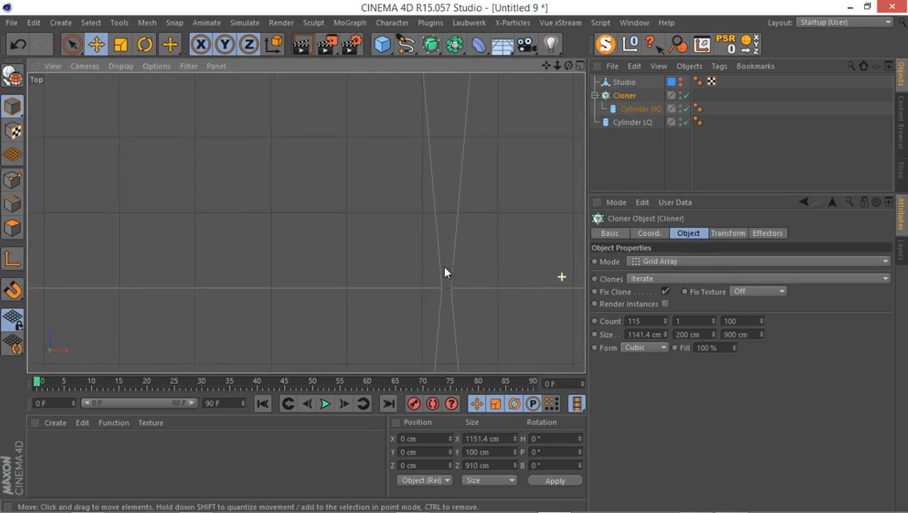
{"action": "scroll", "coordinate": [324, 360], "scroll_direction": "down", "scroll_amount": 5}
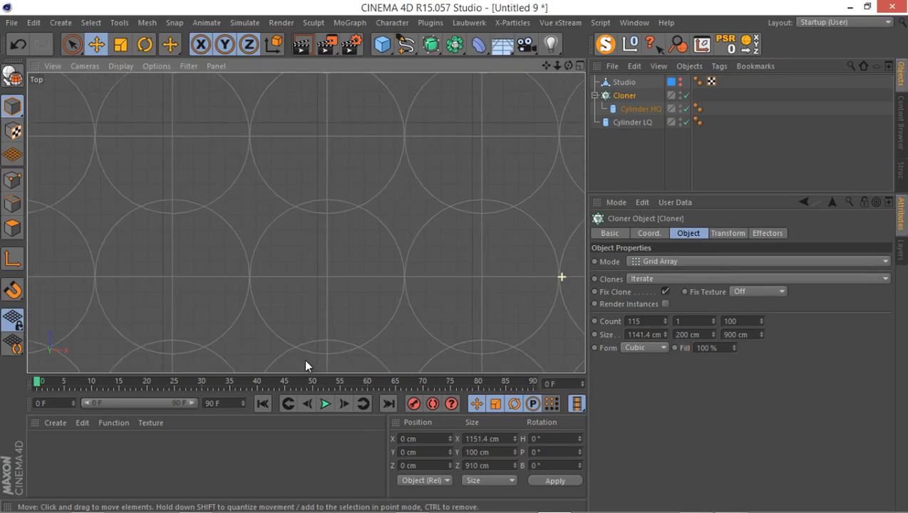
Set the Cloner's Z size to 1000 cm.
{"action": "mouse_move", "coordinate": [314, 297]}
{"action": "middle_mouse_down", "text": "alt"}
{"action": "mouse_move", "coordinate": [111, 288]}
{"action": "mouse_move", "coordinate": [183, 303]}
{"action": "mouse_move", "coordinate": [459, 307]}
{"action": "mouse_move", "coordinate": [274, 243]}
{"action": "mouse_move", "coordinate": [312, 284]}
{"action": "mouse_move", "coordinate": [327, 287]}
{"action": "middle_mouse_up", "text": "alt"}
{"action": "left_click", "coordinate": [746, 335]}
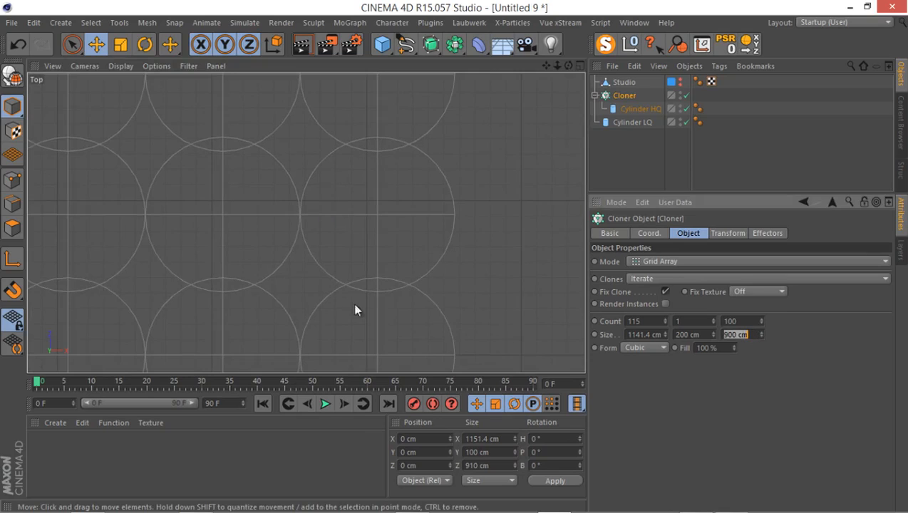
{"action": "double_click", "coordinate": [747, 338]}
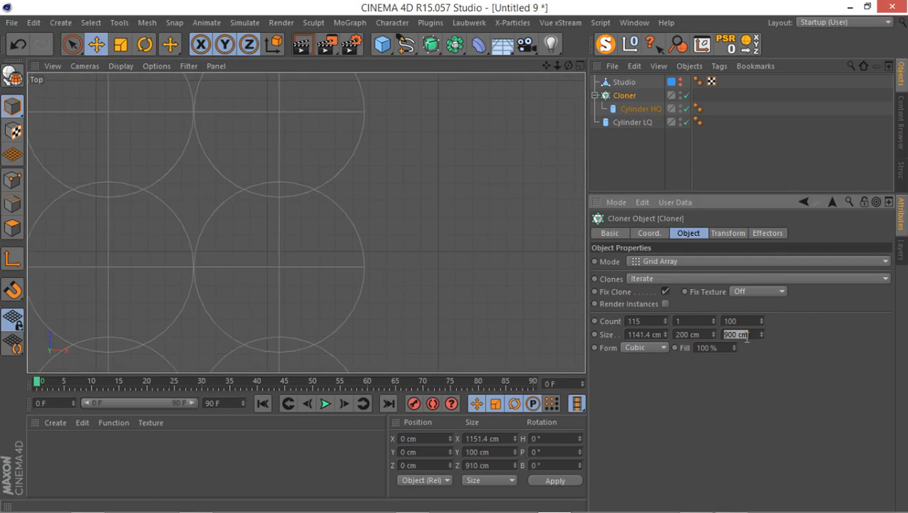
{"action": "type", "text": "1000"}
{"action": "key", "text": "Return"}
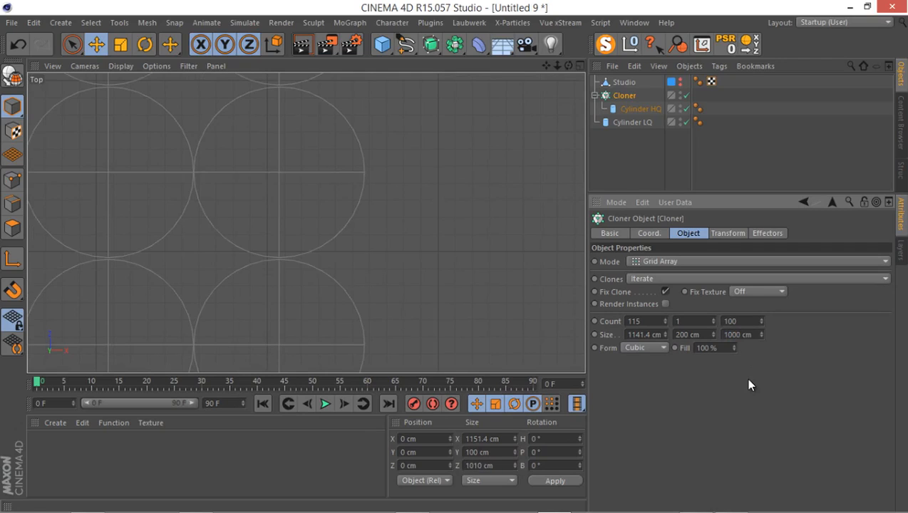
Try Cloner Z sizes of 950 cm and 980 cm, comparing the overlap between neighbouring rows.
{"action": "scroll", "coordinate": [250, 273], "scroll_direction": "up", "scroll_amount": 6}
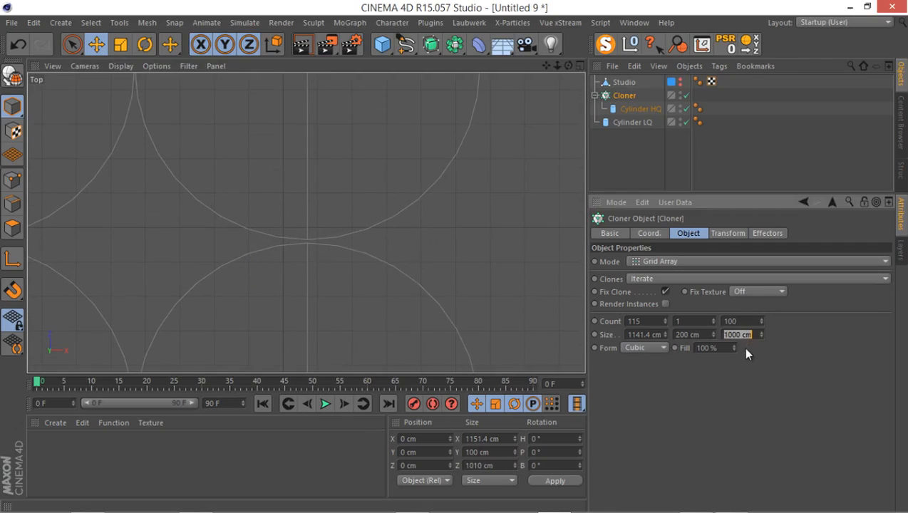
{"action": "type", "text": "950"}
{"action": "key", "text": "Return"}
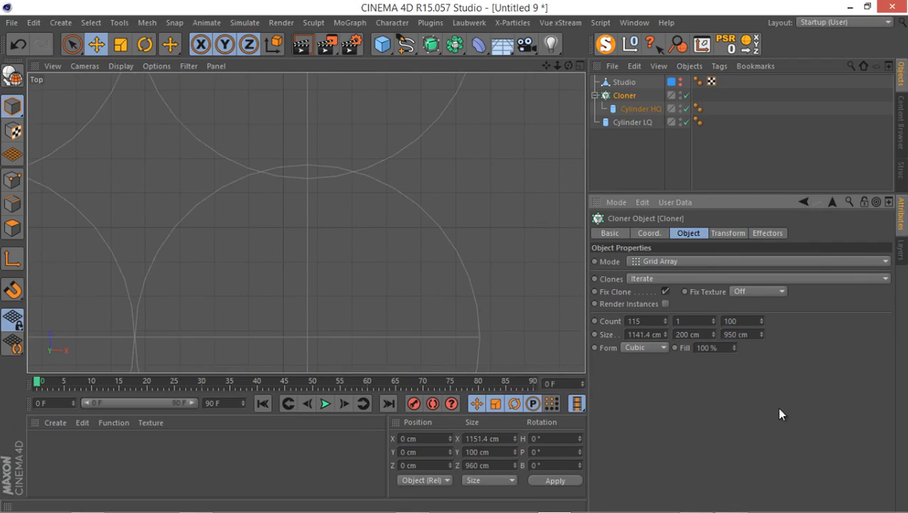
{"action": "double_click", "coordinate": [747, 336]}
{"action": "type", "text": "980"}
{"action": "key", "text": "Return"}
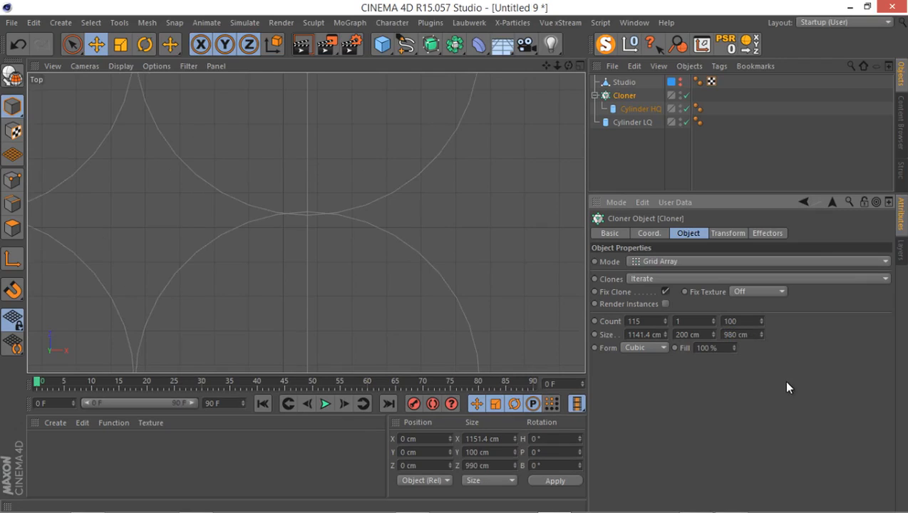
Set the Cloner's Z size to 990 cm and fine-tune it up to 992.8 cm.
{"action": "double_click", "coordinate": [739, 334]}
{"action": "type", "text": "990"}
{"action": "key", "text": "Return"}
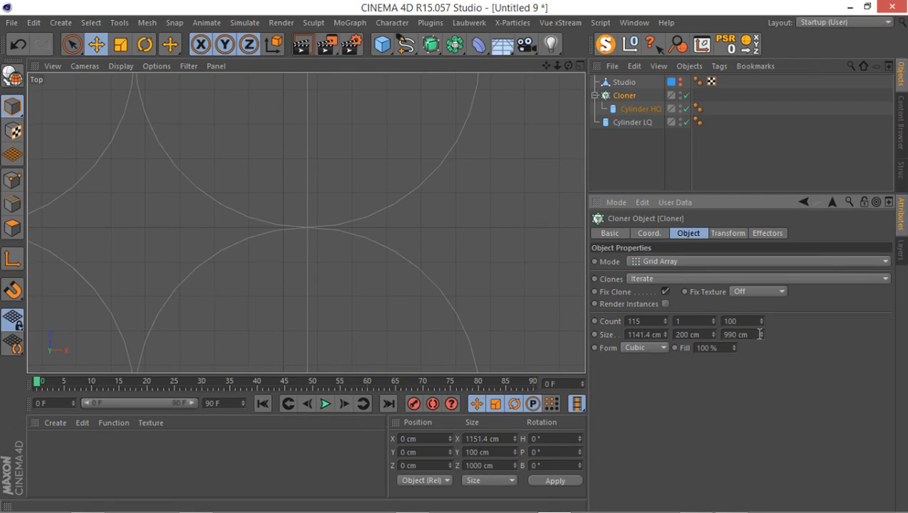
{"action": "left_click_drag", "start_coordinate": [761, 338], "coordinate": [761, 337]}
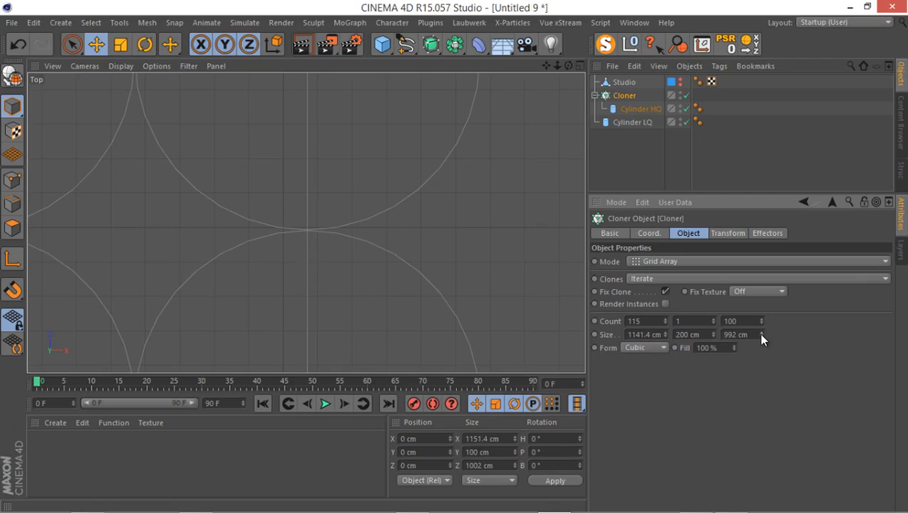
{"action": "left_click_drag", "start_coordinate": [760, 339], "coordinate": [761, 338]}
Return to a maximized Perspective view and examine the whole block of cloned cylinders from several angles.
{"action": "scroll", "coordinate": [333, 292], "scroll_direction": "down", "scroll_amount": 5}
{"action": "scroll", "coordinate": [333, 293], "scroll_direction": "down", "scroll_amount": 3}
{"action": "middle_click", "coordinate": [314, 218]}
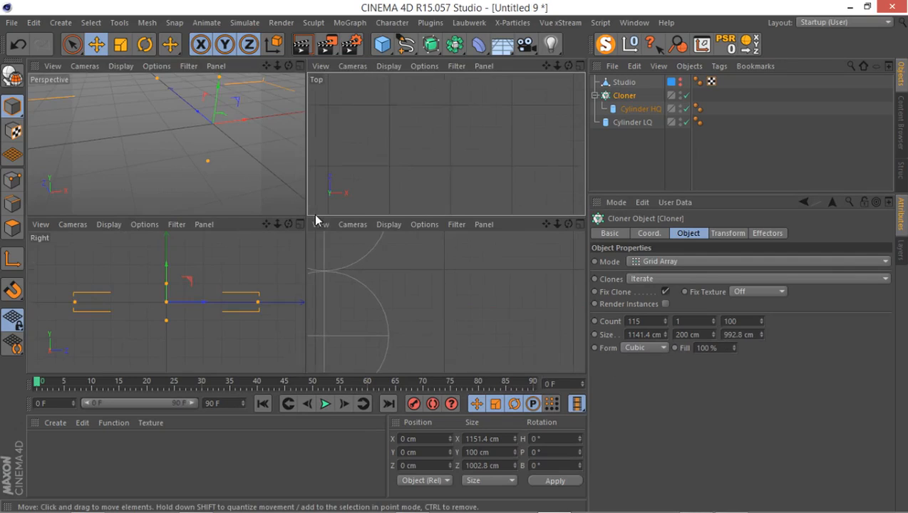
{"action": "middle_click", "coordinate": [160, 168]}
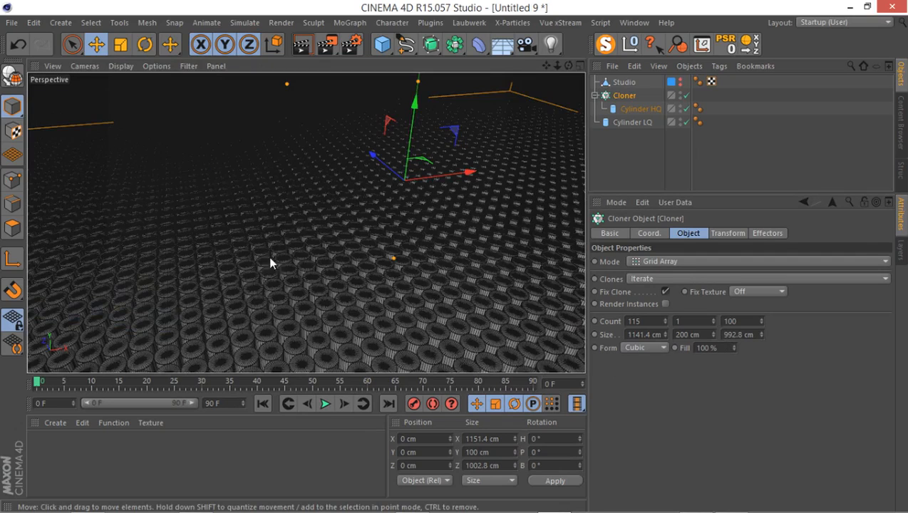
{"action": "scroll", "coordinate": [333, 192], "scroll_direction": "down", "scroll_amount": 8}
{"action": "mouse_move", "coordinate": [343, 203]}
{"action": "left_mouse_down", "text": "alt"}
{"action": "mouse_move", "coordinate": [368, 196]}
{"action": "mouse_move", "coordinate": [379, 182]}
{"action": "left_mouse_up", "text": "alt"}
{"action": "left_click_drag", "start_coordinate": [208, 335], "coordinate": [310, 223], "text": "alt"}
{"action": "left_click_drag", "start_coordinate": [449, 245], "coordinate": [455, 244], "text": "alt"}
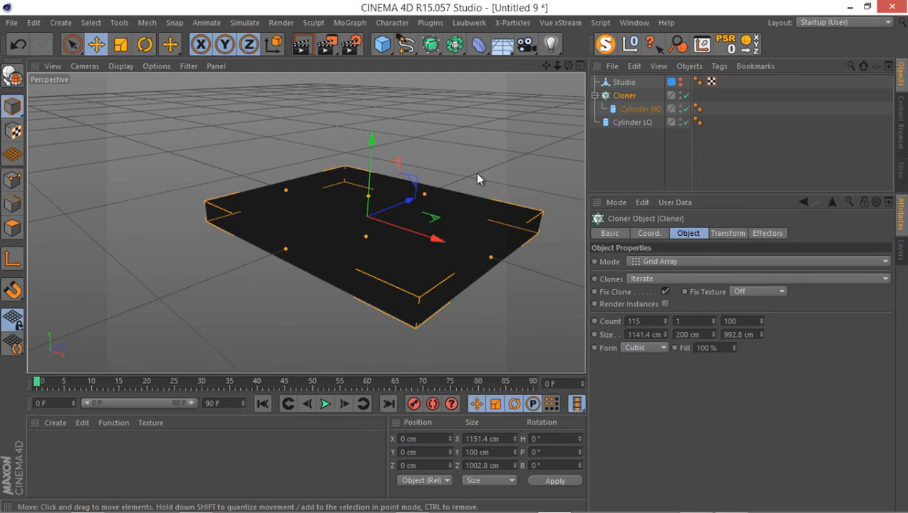
Replace Cylinder HQ with Cylinder LQ as the Cloner's child and inspect the low-quality grid up close.
{"action": "left_click", "coordinate": [631, 110]}
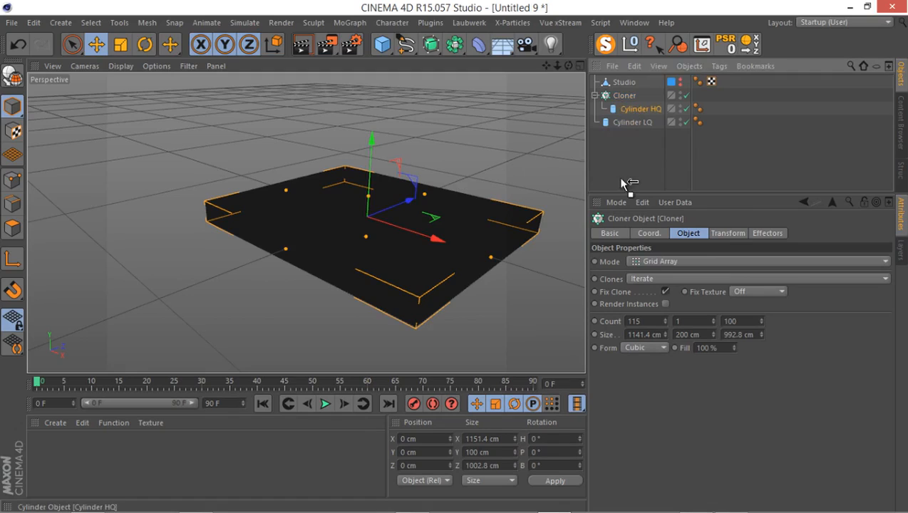
{"action": "left_click_drag", "start_coordinate": [621, 178], "coordinate": [620, 175]}
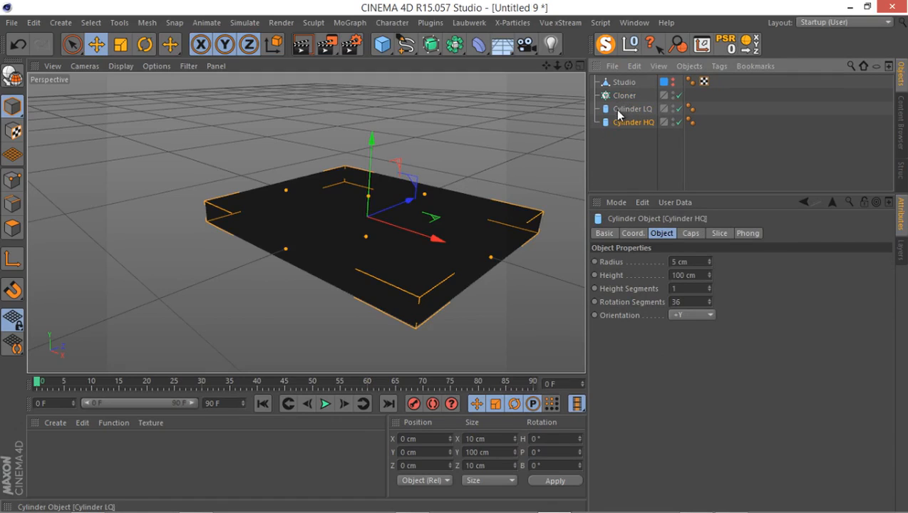
{"action": "mouse_move", "coordinate": [618, 112]}
{"action": "left_mouse_down"}
{"action": "mouse_move", "coordinate": [617, 90]}
{"action": "mouse_move", "coordinate": [619, 97]}
{"action": "left_mouse_up"}
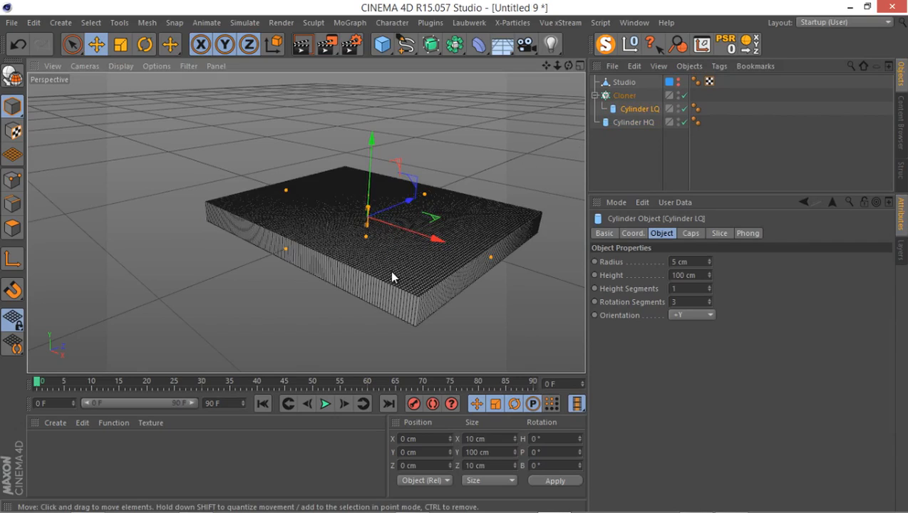
{"action": "scroll", "coordinate": [391, 271], "scroll_direction": "up", "scroll_amount": 2}
{"action": "scroll", "coordinate": [446, 258], "scroll_direction": "up", "scroll_amount": 5}
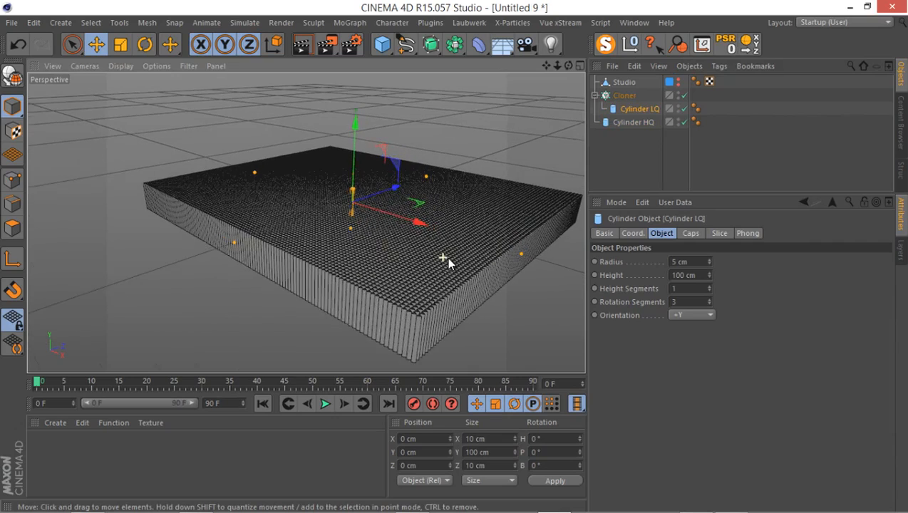
{"action": "scroll", "coordinate": [447, 262], "scroll_direction": "up", "scroll_amount": 1}
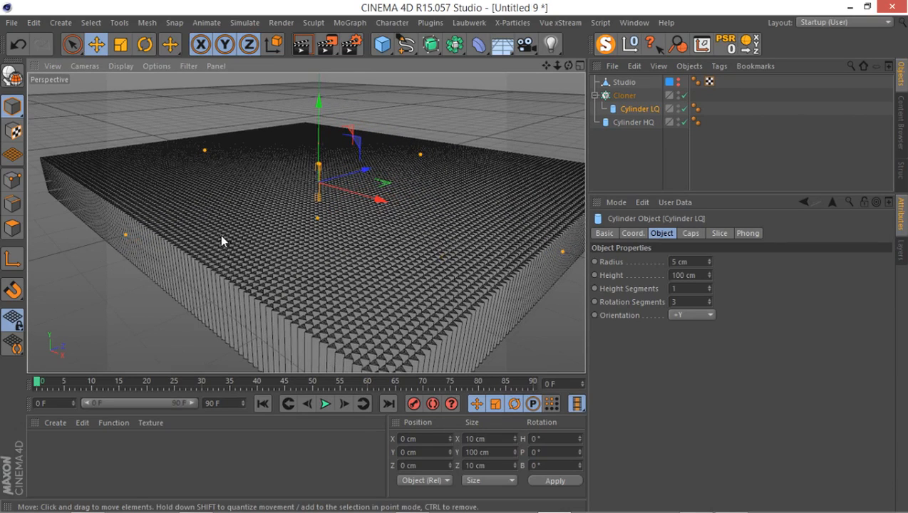
Move Cylinder LQ out of the Cloner, placing it below Cylinder HQ in the object hierarchy.
{"action": "left_click", "coordinate": [632, 122]}
{"action": "left_click", "coordinate": [636, 108]}
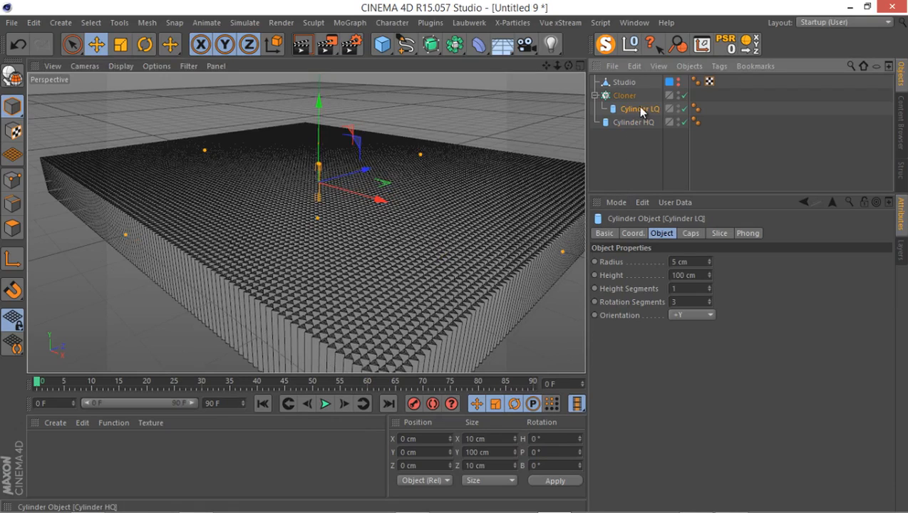
{"action": "left_click_drag", "start_coordinate": [634, 114], "coordinate": [626, 133]}
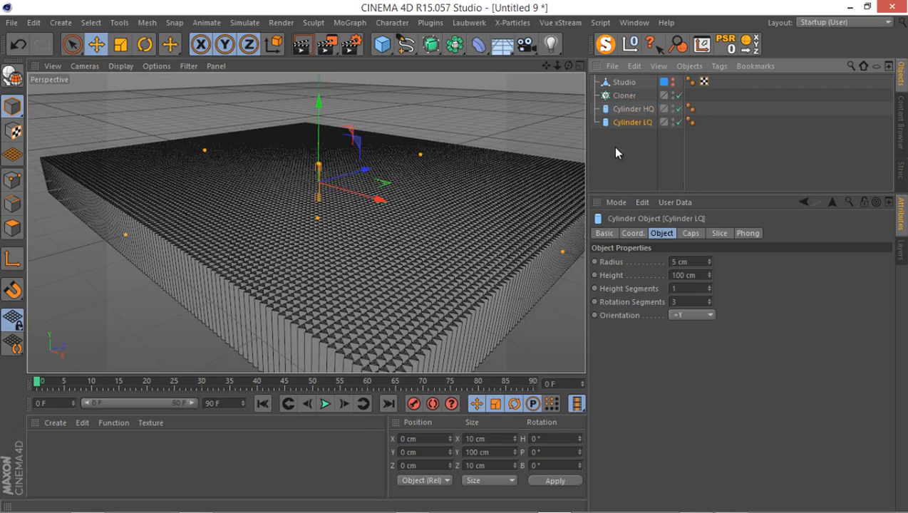
Try to create an Instance object with the Cloner selected, and undo it.
{"action": "left_click", "coordinate": [624, 95]}
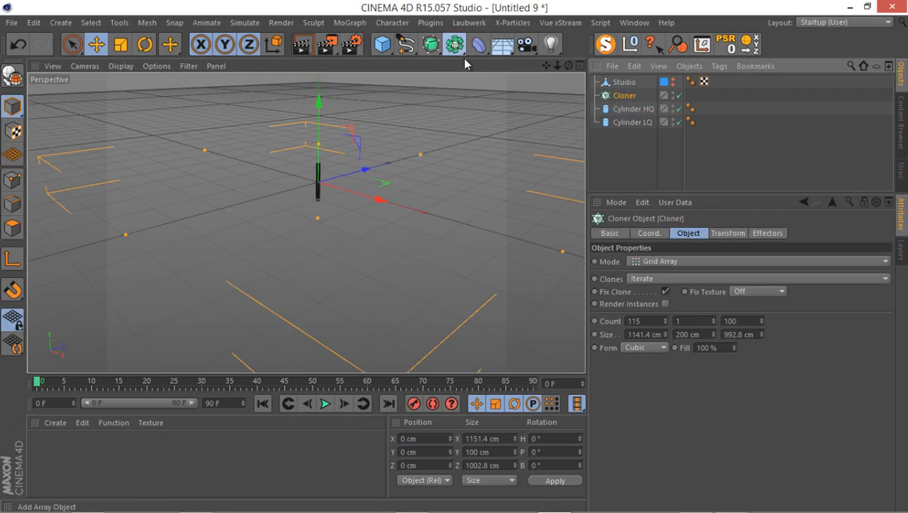
{"action": "left_click_drag", "start_coordinate": [456, 47], "coordinate": [705, 86]}
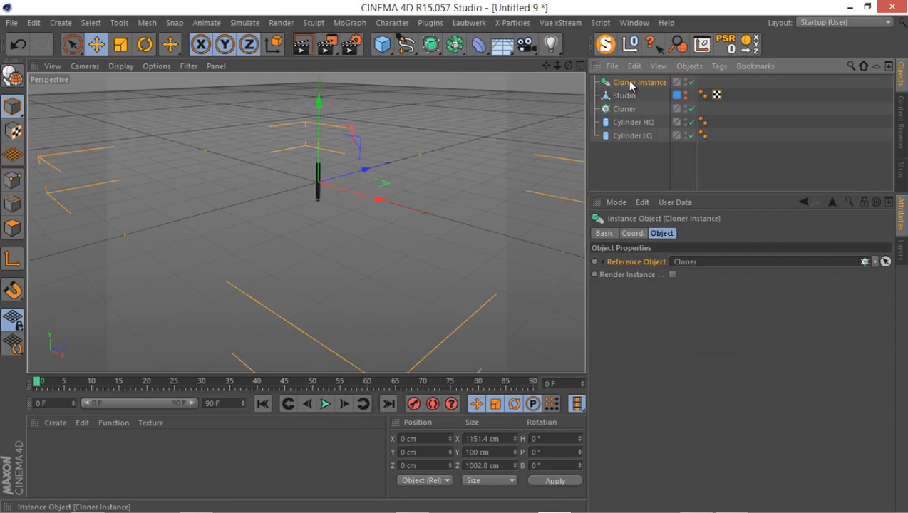
{"action": "key", "text": "ctrl+z"}
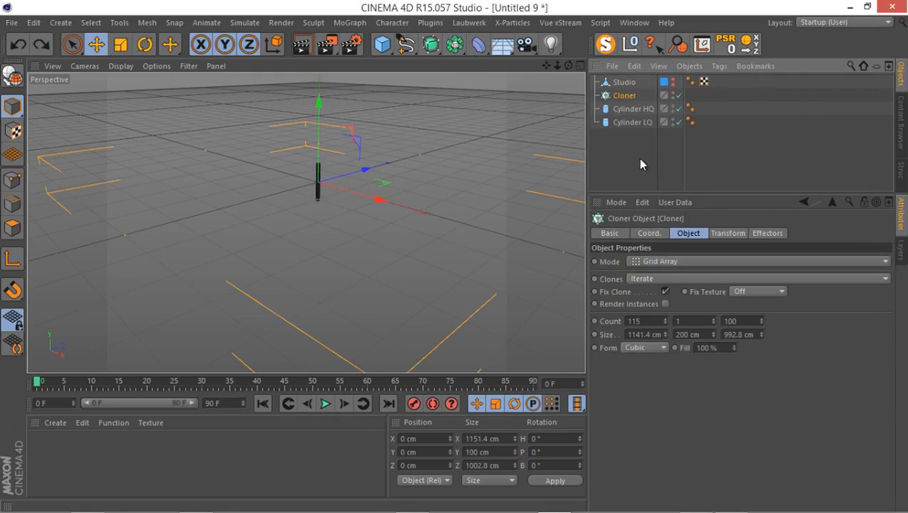
Create an Instance object with nothing selected and make it a child of the Cloner.
{"action": "left_click", "coordinate": [640, 164]}
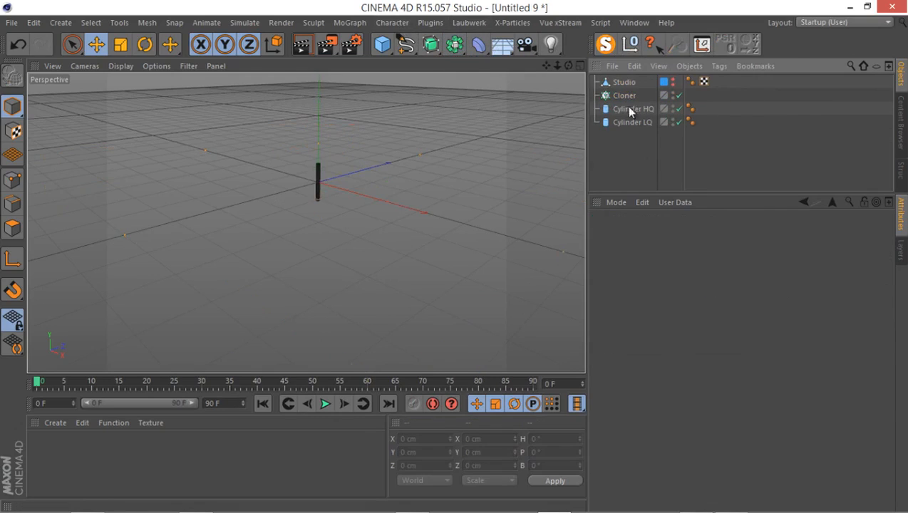
{"action": "left_click", "coordinate": [344, 25]}
{"action": "left_click", "coordinate": [350, 26]}
{"action": "left_click", "coordinate": [455, 44]}
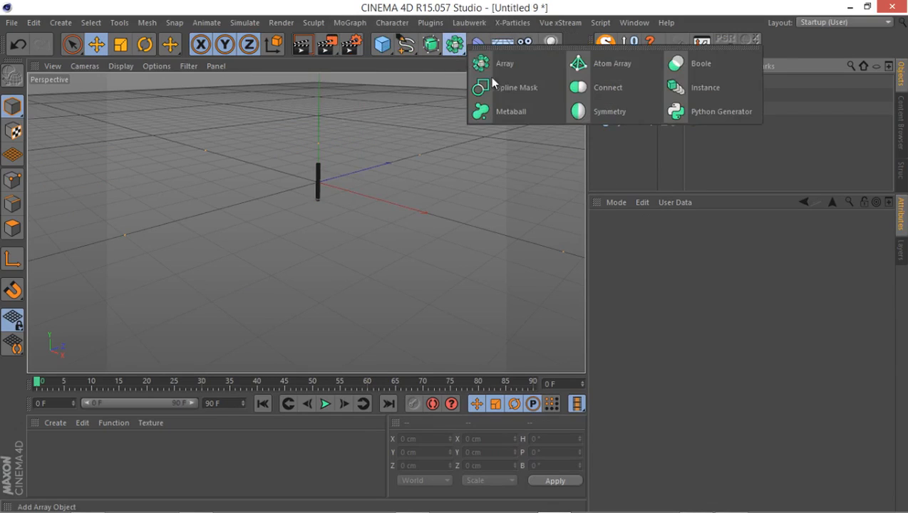
{"action": "left_click", "coordinate": [734, 88]}
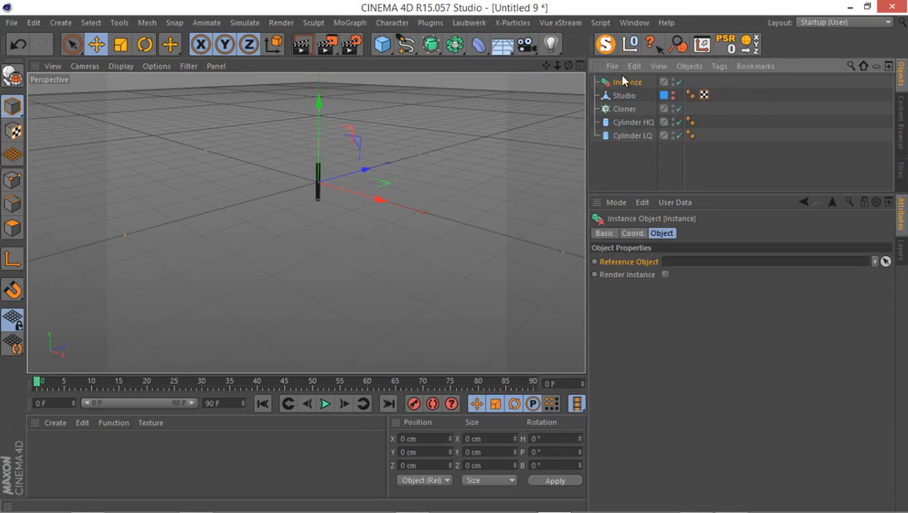
{"action": "left_click_drag", "start_coordinate": [618, 86], "coordinate": [626, 108]}
{"action": "left_click", "coordinate": [623, 96]}
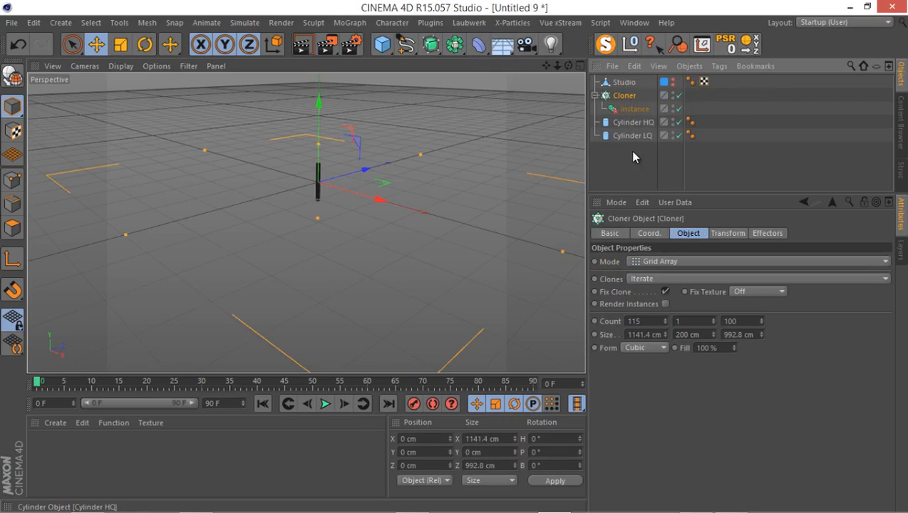
Try Cylinder LQ and Cylinder HQ in turn as the Instance's reference object.
{"action": "left_click", "coordinate": [635, 111]}
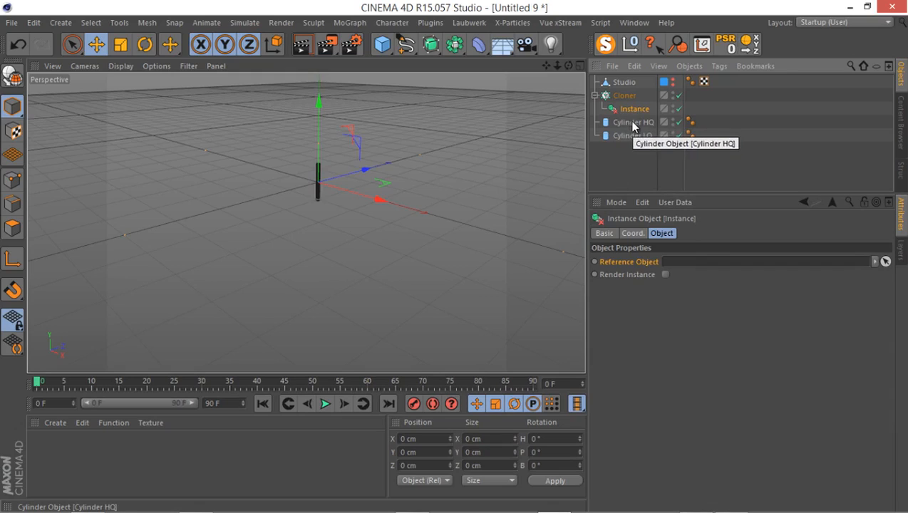
{"action": "left_click_drag", "start_coordinate": [615, 133], "coordinate": [685, 261]}
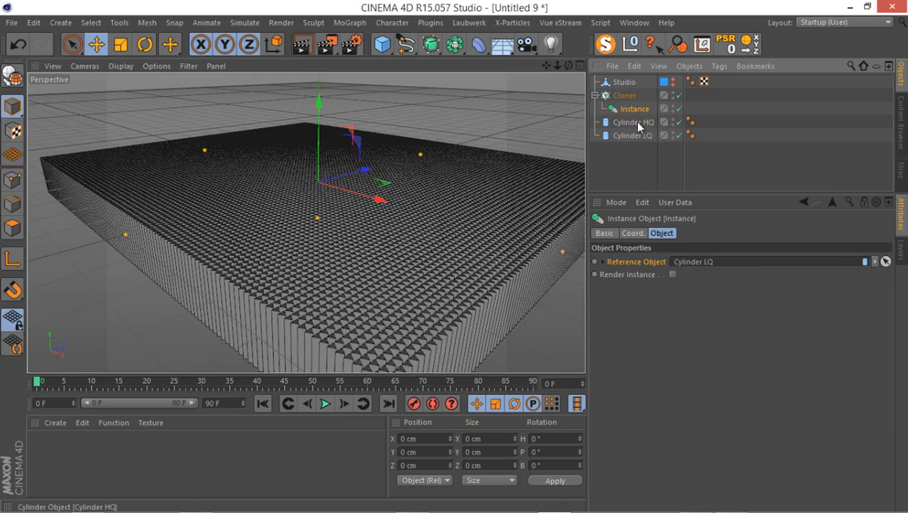
{"action": "left_click_drag", "start_coordinate": [638, 126], "coordinate": [706, 265]}
{"action": "left_click", "coordinate": [672, 275]}
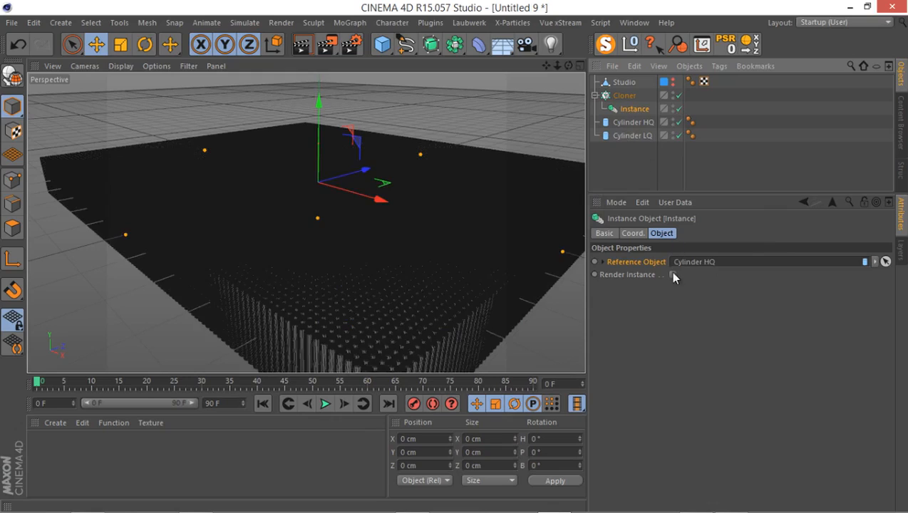
Clear the Instance's reference object.
{"action": "left_click", "coordinate": [626, 134]}
{"action": "left_click", "coordinate": [628, 109]}
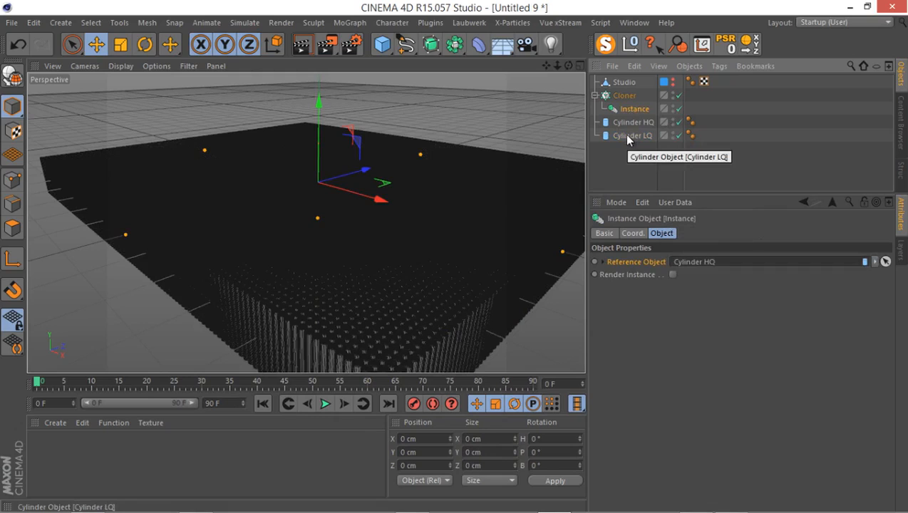
{"action": "left_click", "coordinate": [874, 262]}
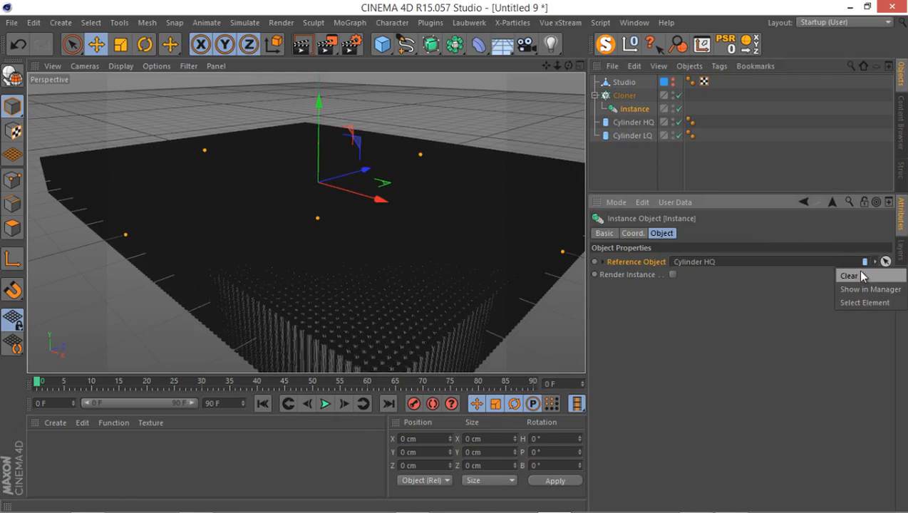
{"action": "left_click", "coordinate": [852, 273]}
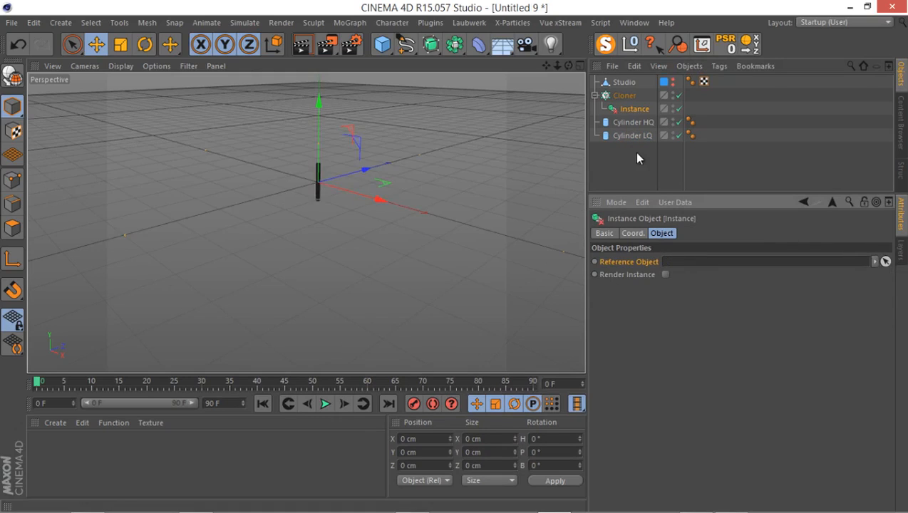
Open the user data manager for the Cloner and add a data entry named HQ.
{"action": "left_click", "coordinate": [624, 95]}
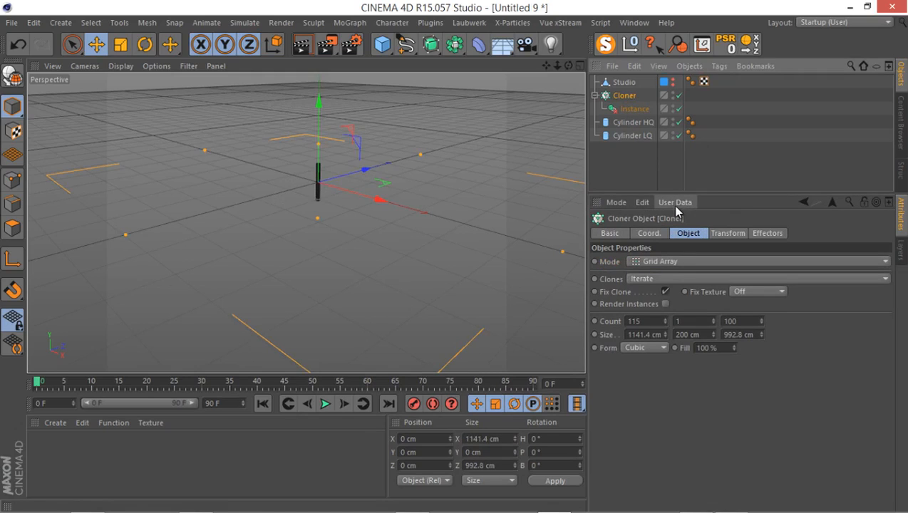
{"action": "left_click", "coordinate": [675, 203]}
{"action": "left_click", "coordinate": [689, 229]}
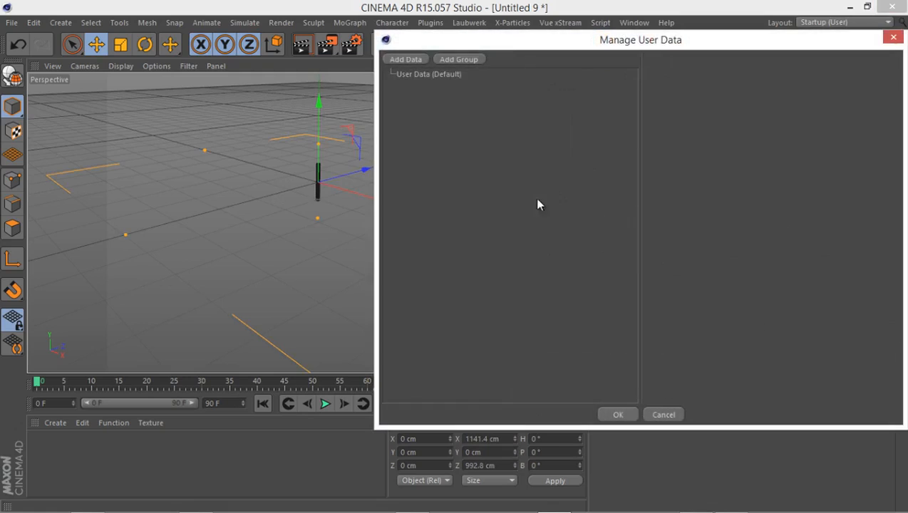
{"action": "left_click_drag", "start_coordinate": [547, 43], "coordinate": [317, 58]}
{"action": "left_click", "coordinate": [175, 74]}
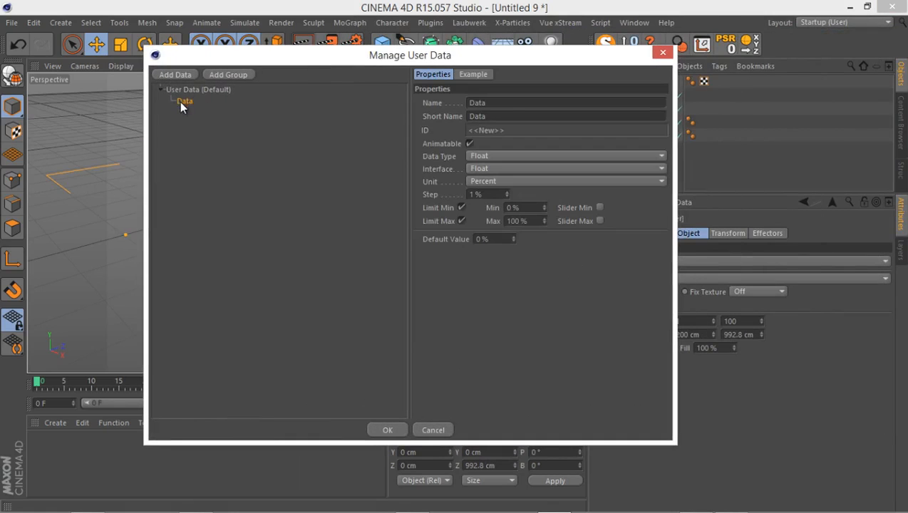
{"action": "double_click", "coordinate": [484, 102]}
{"action": "type", "text": "HC"}
{"action": "left_click", "coordinate": [208, 103]}
Duplicate the HQ user data entry and name the copy LQ.
{"action": "left_click", "coordinate": [180, 100]}
{"action": "left_click_drag", "start_coordinate": [180, 100], "coordinate": [182, 104], "text": "ctrl"}
{"action": "left_click_drag", "start_coordinate": [520, 103], "coordinate": [427, 112]}
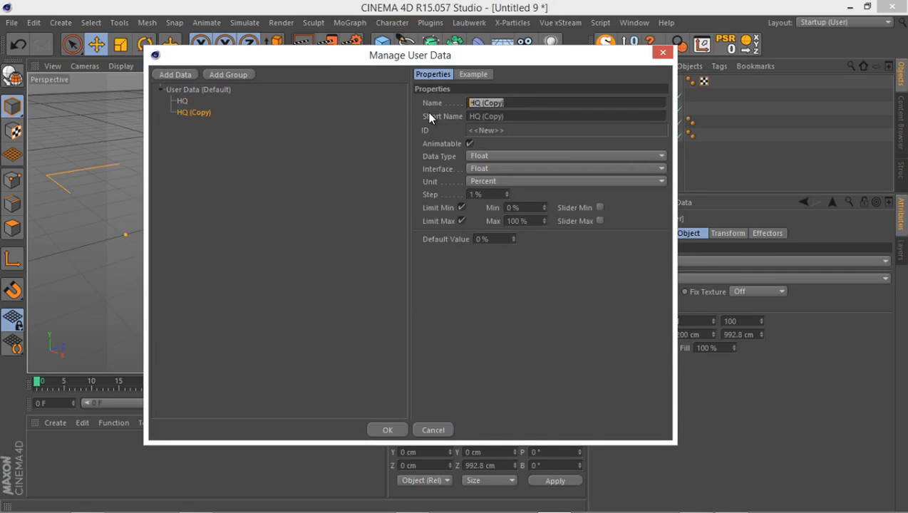
{"action": "type", "text": "LC"}
{"action": "left_click", "coordinate": [203, 112]}
Set the data type of both the HQ and LQ user data entries to Link.
{"action": "left_click", "coordinate": [183, 101]}
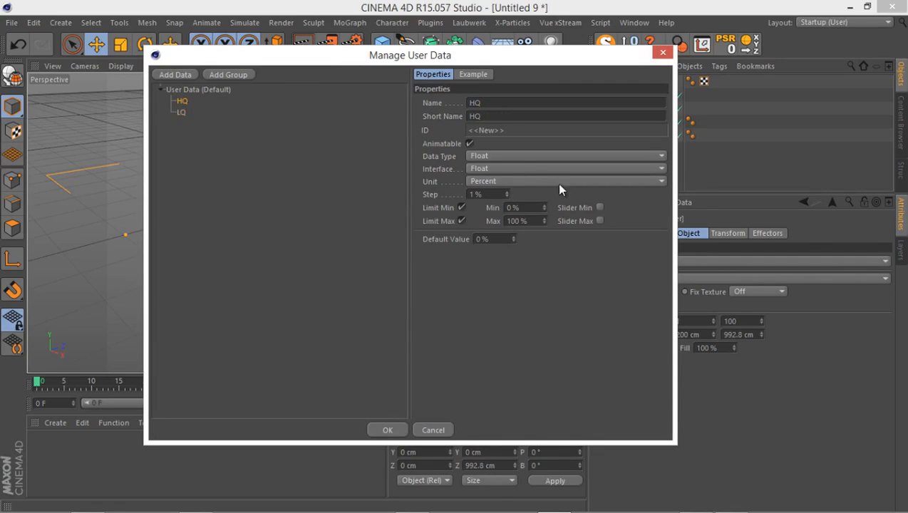
{"action": "left_click", "coordinate": [516, 156]}
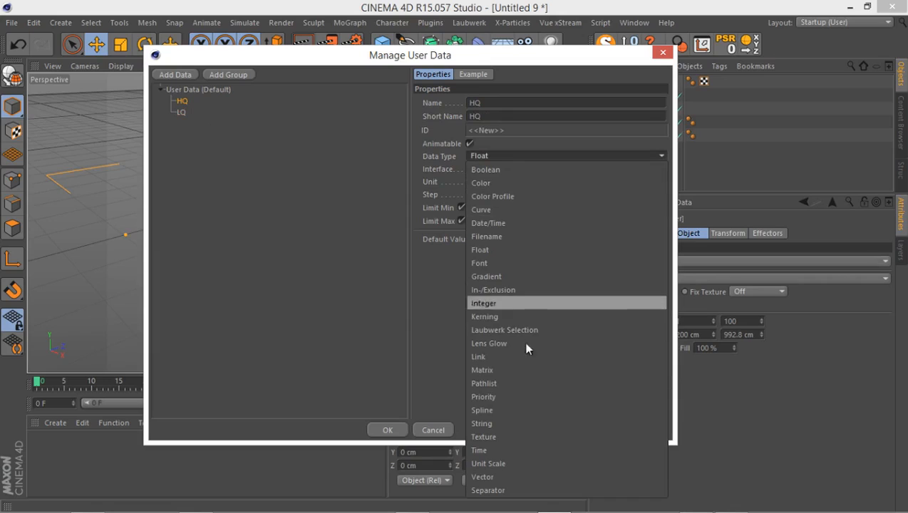
{"action": "left_click", "coordinate": [504, 359]}
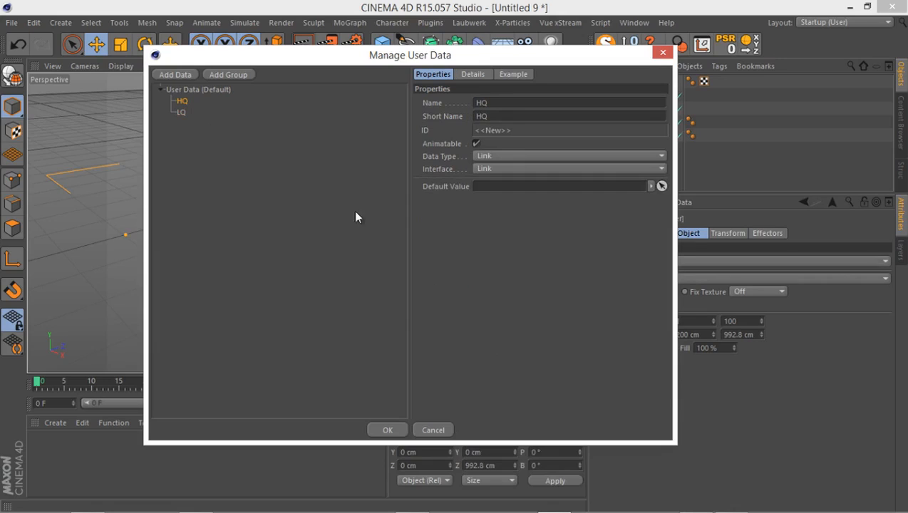
{"action": "left_click", "coordinate": [178, 113]}
{"action": "left_click", "coordinate": [505, 156]}
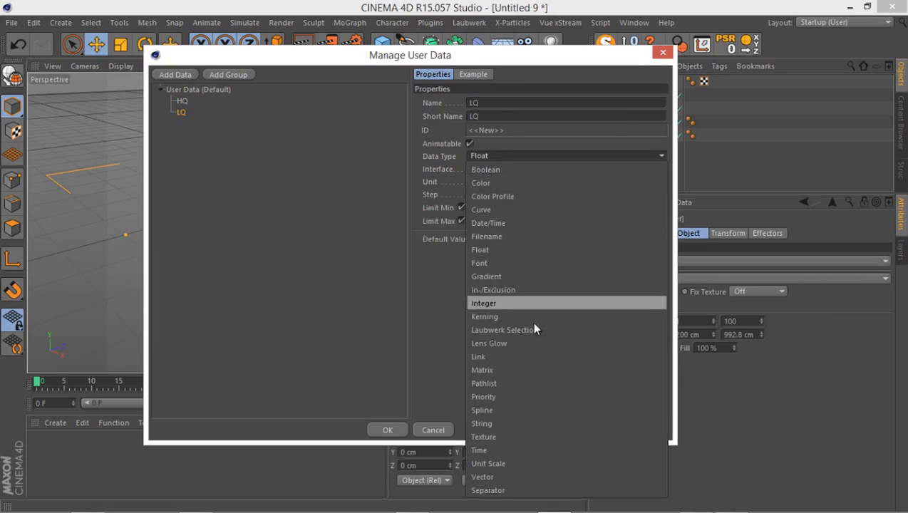
{"action": "left_click", "coordinate": [519, 358]}
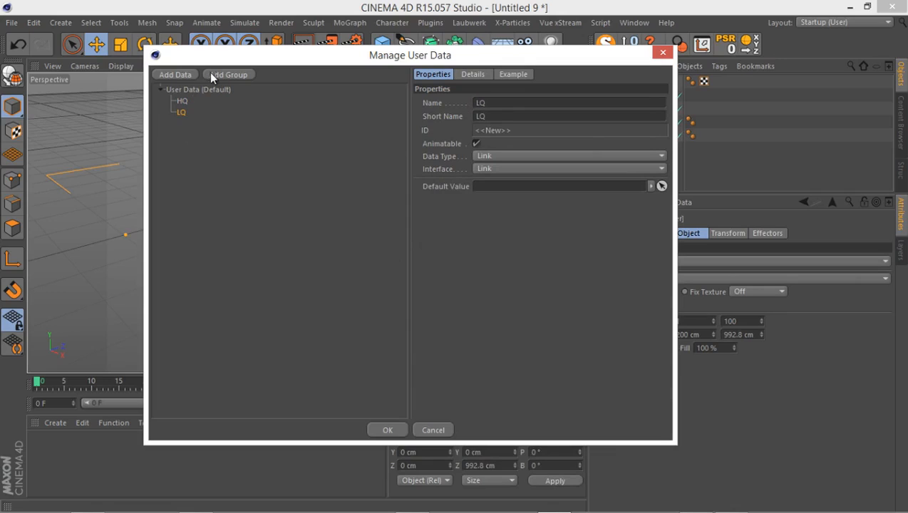
Add a third user data entry named Proxy with the Boolean data type, and accept the user data setup.
{"action": "left_click", "coordinate": [182, 76]}
{"action": "double_click", "coordinate": [500, 103]}
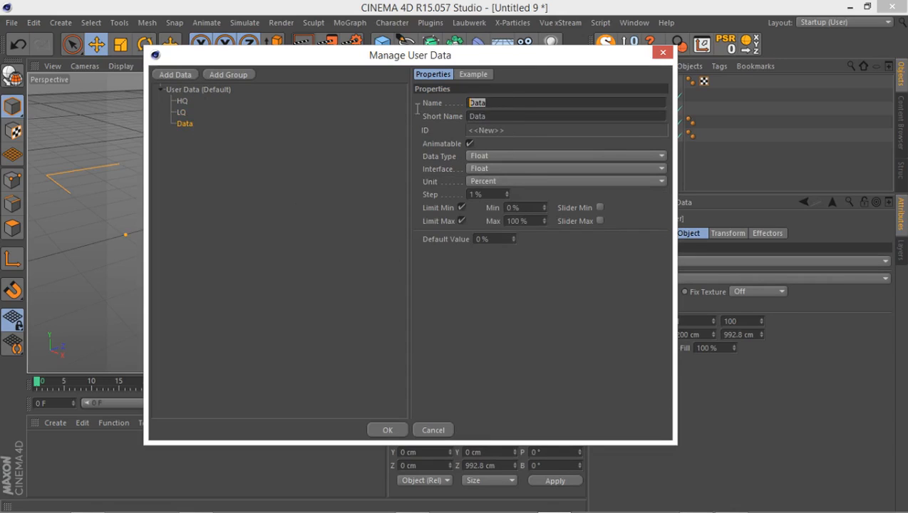
{"action": "type", "text": "Proxy"}
{"action": "left_click", "coordinate": [482, 155]}
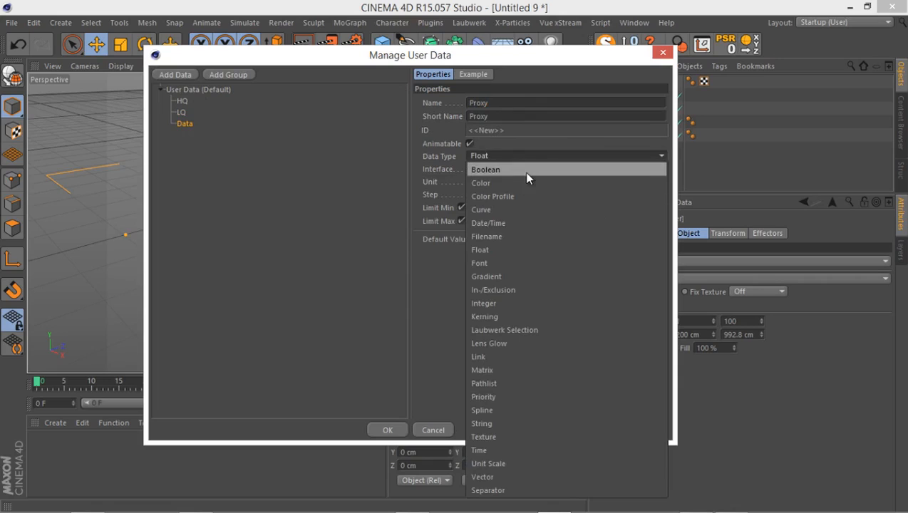
{"action": "left_click", "coordinate": [524, 172]}
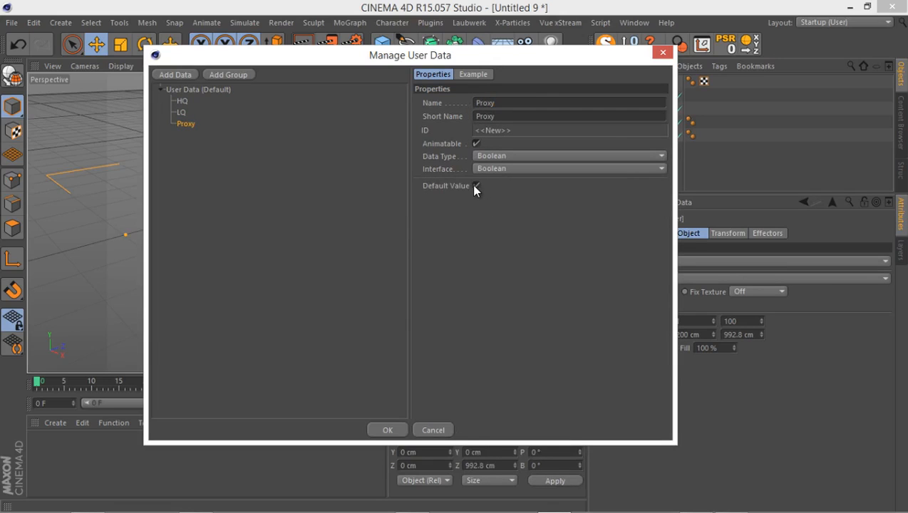
{"action": "left_click", "coordinate": [388, 430]}
Link Cylinder HQ to the Cloner's HQ user data field and Cylinder LQ to its LQ field.
{"action": "left_click", "coordinate": [803, 233]}
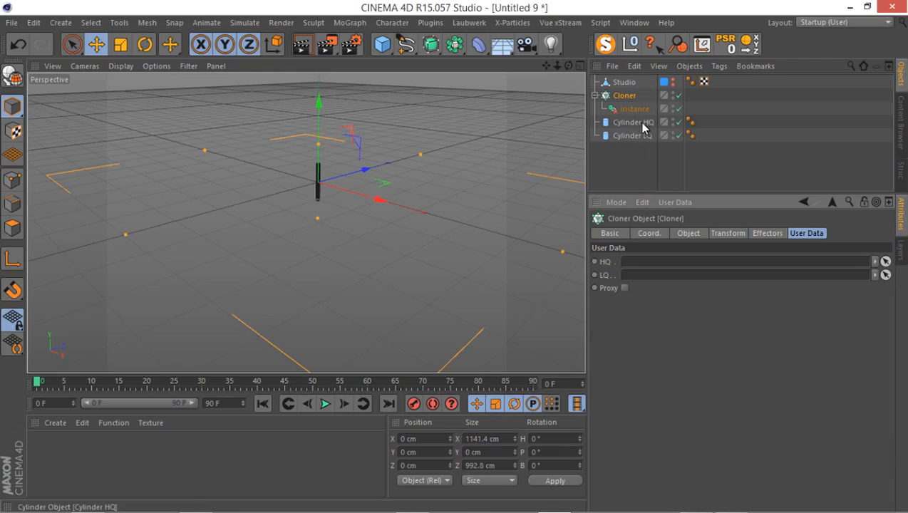
{"action": "left_click_drag", "start_coordinate": [646, 125], "coordinate": [649, 262]}
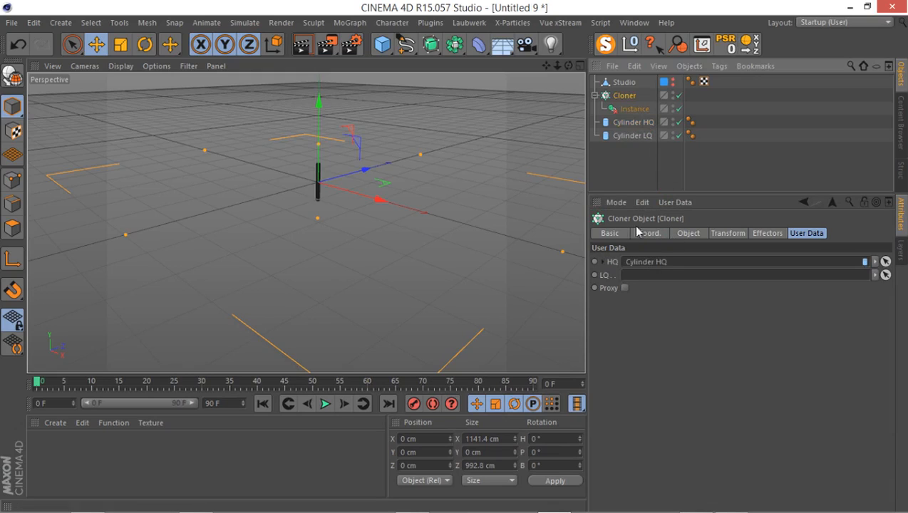
{"action": "left_click_drag", "start_coordinate": [630, 135], "coordinate": [650, 277]}
Add an XPresso tag to the Cloner and place the Cloner as a node in its enlarged graph.
{"action": "left_click", "coordinate": [627, 109]}
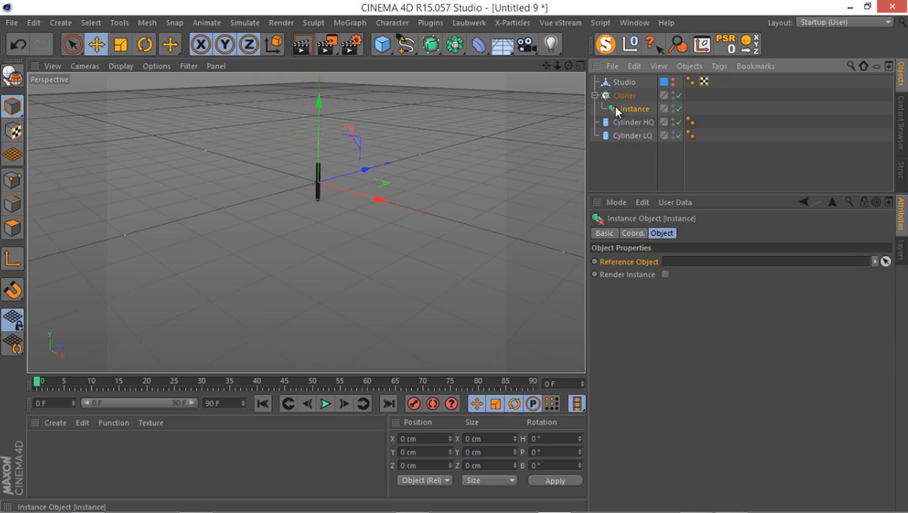
{"action": "left_click", "coordinate": [626, 95]}
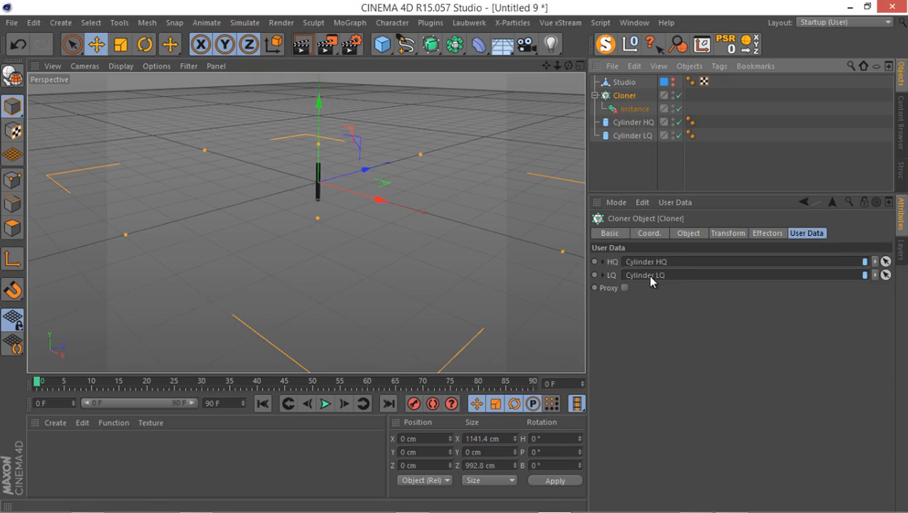
{"action": "right_click", "coordinate": [619, 102]}
{"action": "mouse_move", "coordinate": [659, 18]}
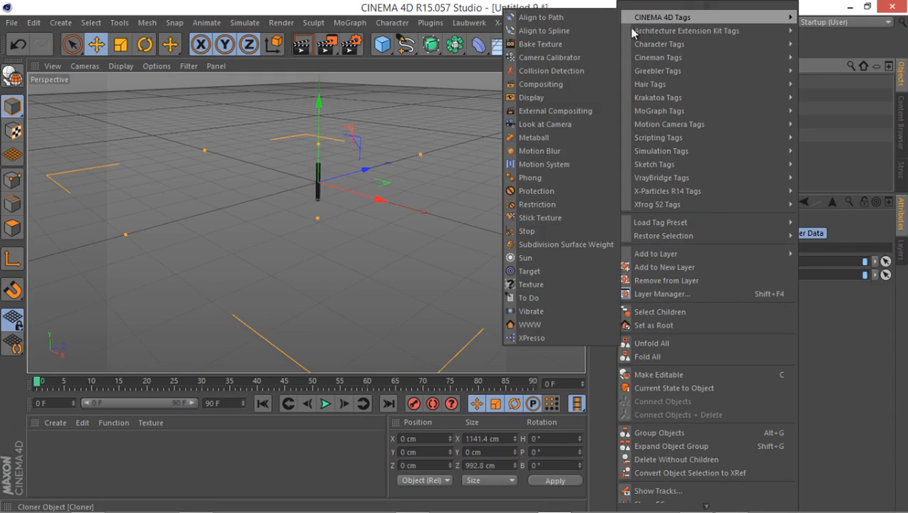
{"action": "left_click", "coordinate": [542, 338]}
{"action": "left_click_drag", "start_coordinate": [355, 139], "coordinate": [405, 72]}
{"action": "left_click_drag", "start_coordinate": [514, 437], "coordinate": [533, 368]}
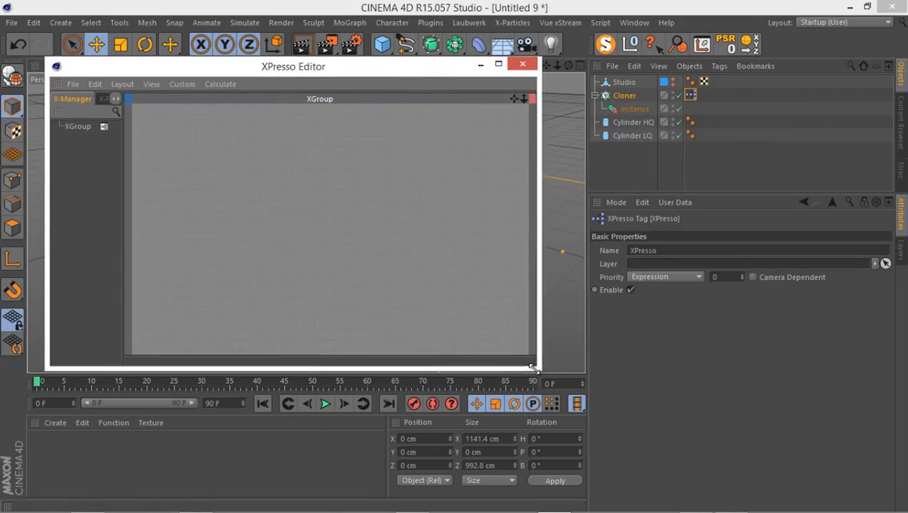
{"action": "left_click", "coordinate": [624, 95]}
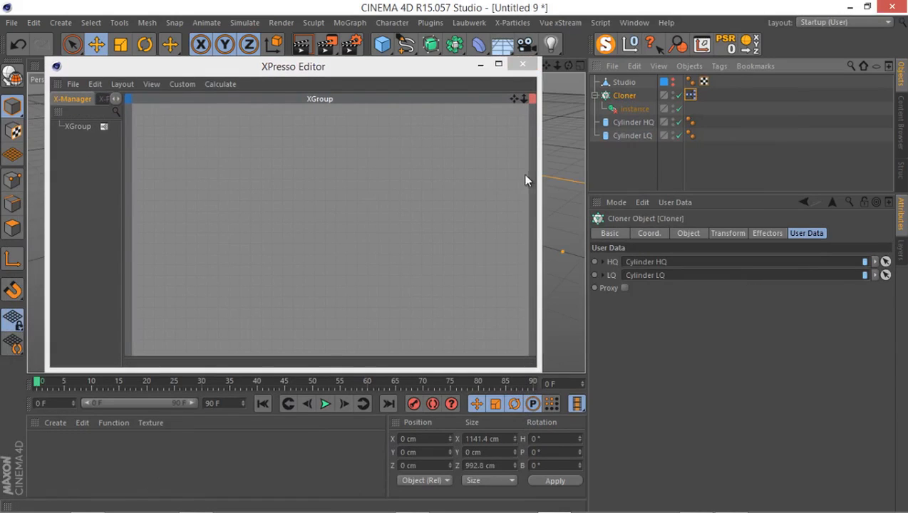
{"action": "left_click_drag", "start_coordinate": [617, 98], "coordinate": [213, 175]}
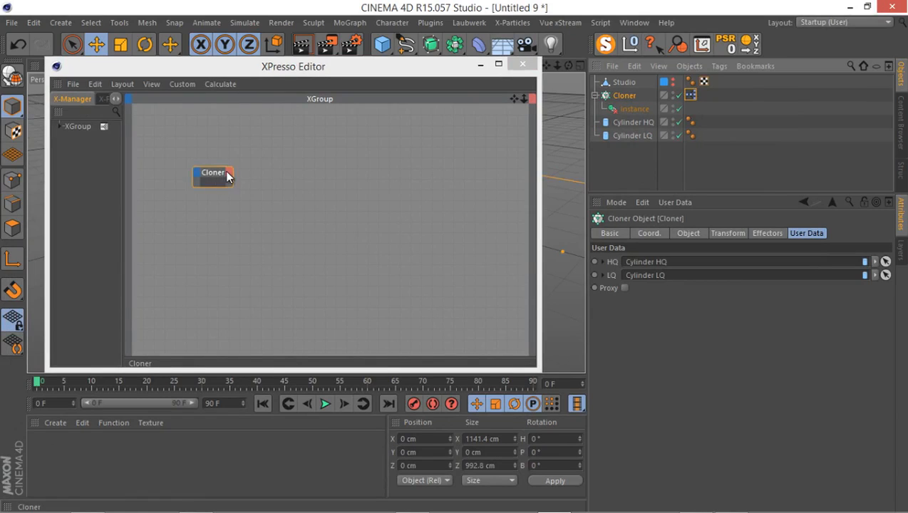
Give the Cloner node output ports for the HQ, LQ and Proxy user data, and expand the node to show them all.
{"action": "left_click", "coordinate": [227, 174]}
{"action": "mouse_move", "coordinate": [278, 392]}
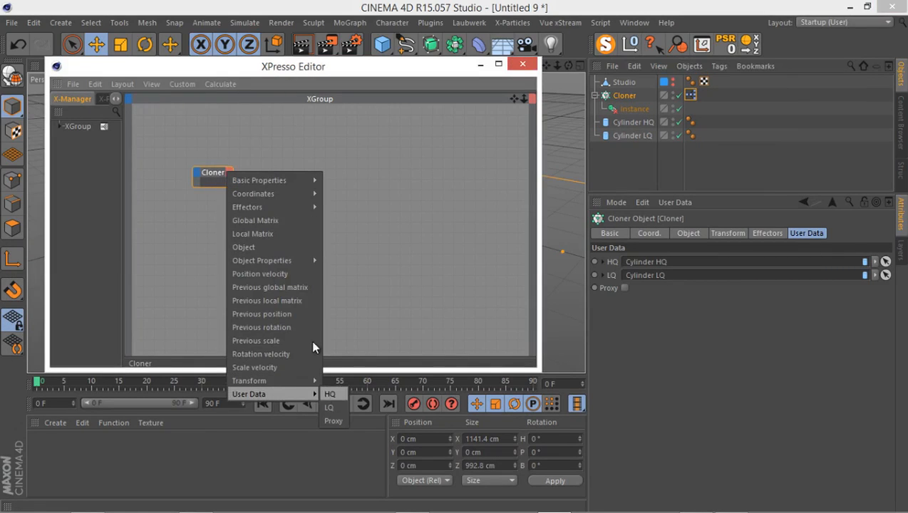
{"action": "left_click", "coordinate": [341, 391]}
{"action": "left_click", "coordinate": [228, 173]}
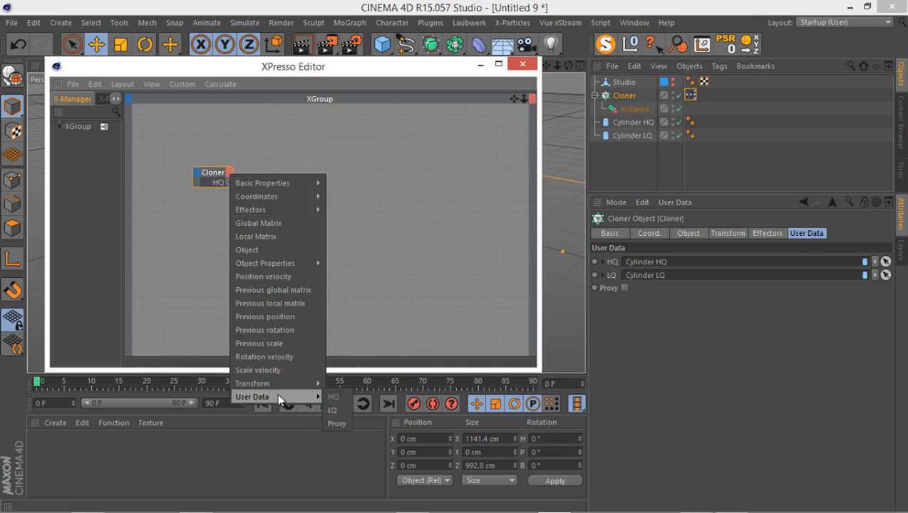
{"action": "left_click", "coordinate": [329, 411]}
{"action": "left_click", "coordinate": [229, 173]}
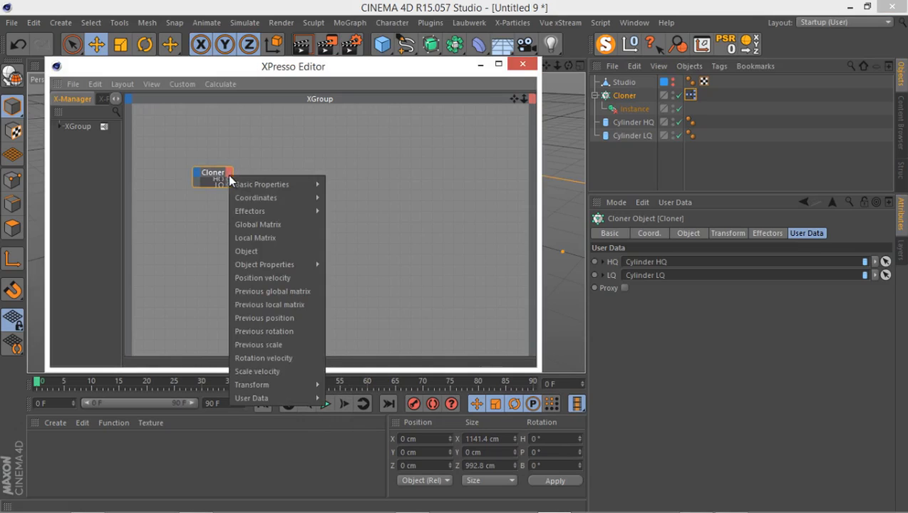
{"action": "mouse_move", "coordinate": [285, 397]}
{"action": "left_click", "coordinate": [335, 421]}
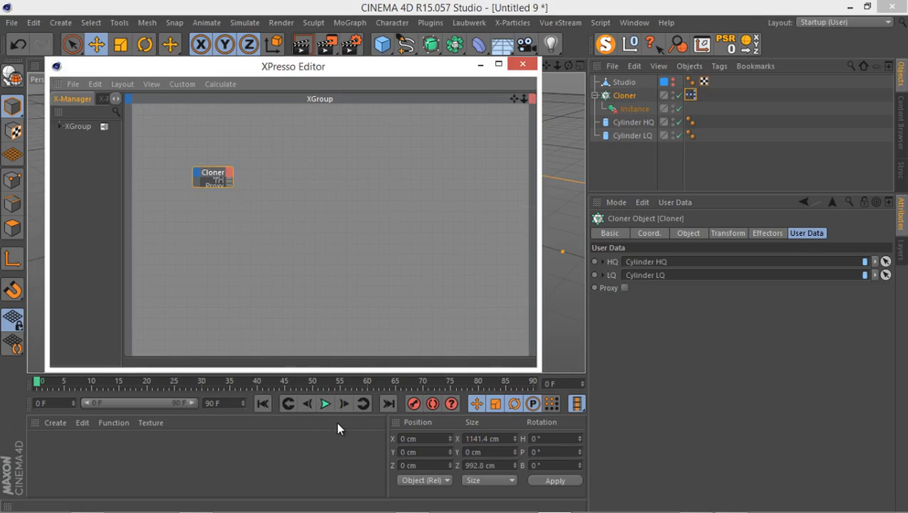
{"action": "left_click", "coordinate": [216, 189]}
{"action": "left_click_drag", "start_coordinate": [215, 179], "coordinate": [188, 187]}
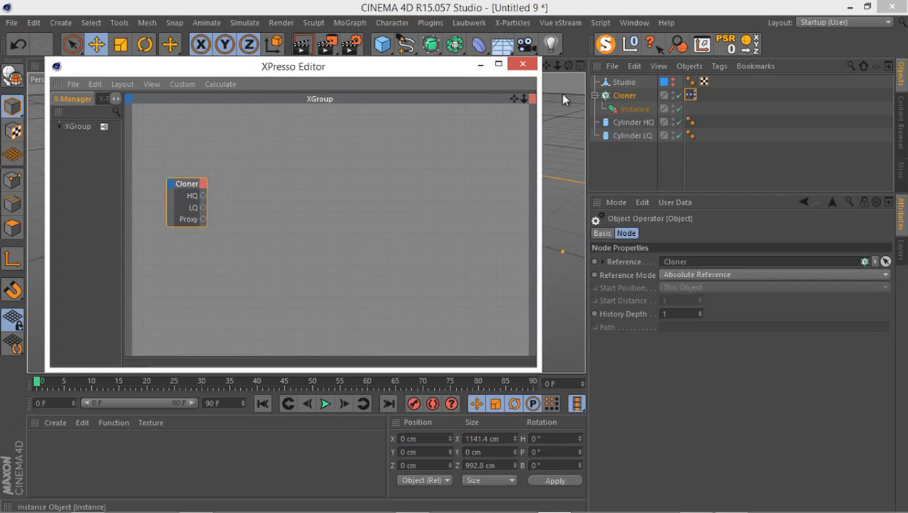
Add a Condition node from the XPresso Logic group to the graph, beside the Cloner node.
{"action": "left_click_drag", "start_coordinate": [426, 69], "coordinate": [440, 71]}
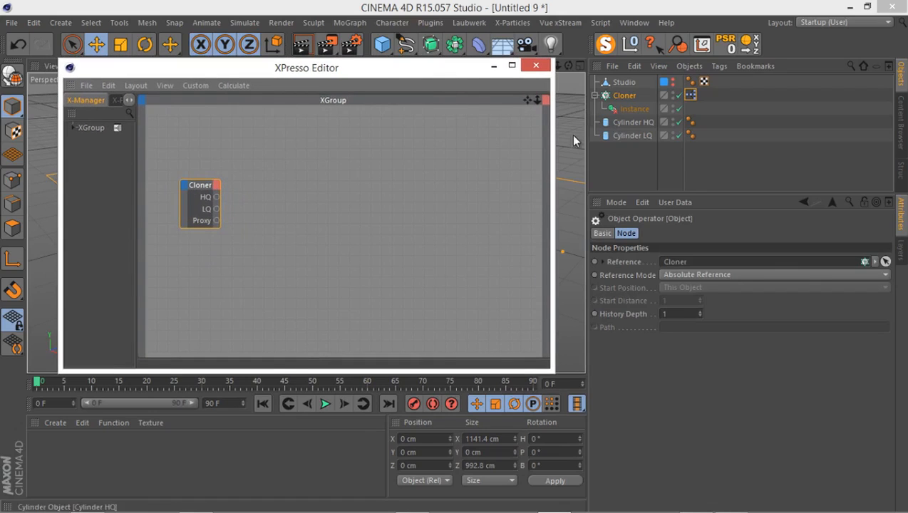
{"action": "right_click", "coordinate": [258, 191]}
{"action": "mouse_move", "coordinate": [306, 196]}
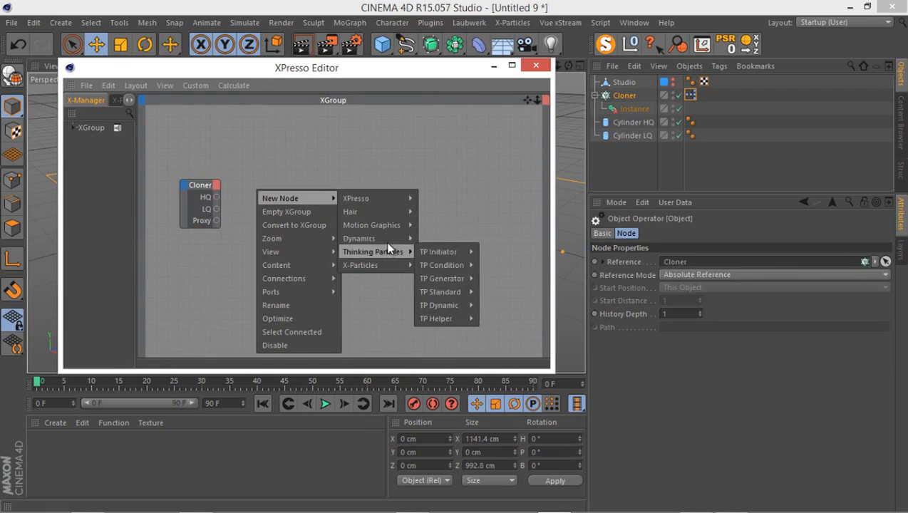
{"action": "mouse_move", "coordinate": [387, 199]}
{"action": "mouse_move", "coordinate": [449, 264]}
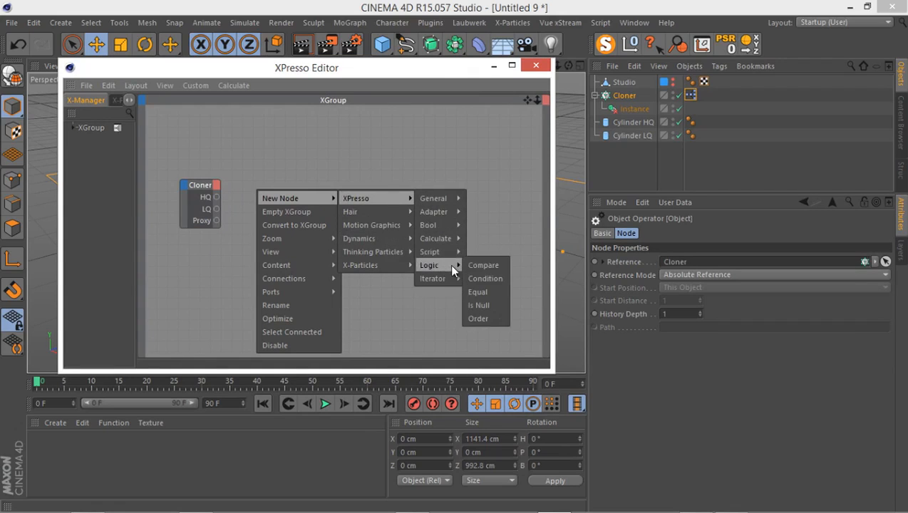
{"action": "left_click", "coordinate": [482, 276]}
{"action": "left_click_drag", "start_coordinate": [275, 192], "coordinate": [319, 239]}
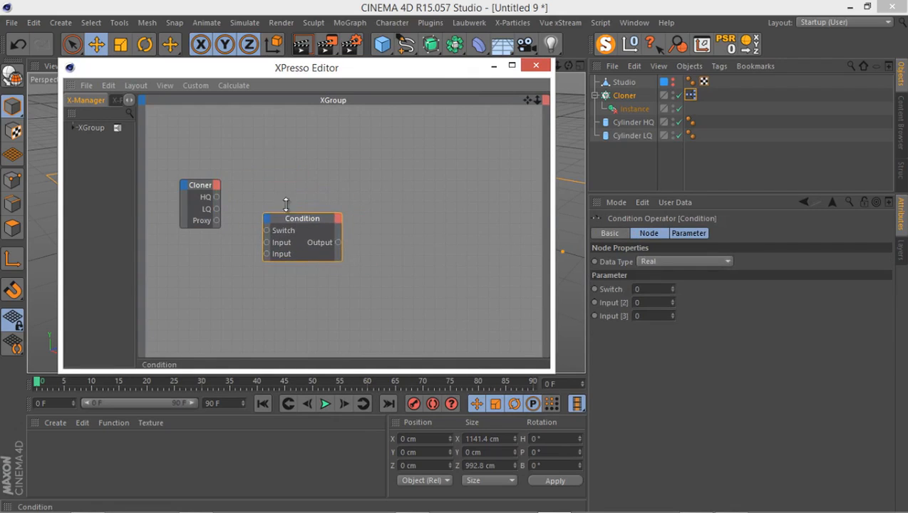
Line up the Condition node with the Cloner node and reorder the Cloner's ports so Proxy sits above HQ and LQ.
{"action": "left_click", "coordinate": [267, 218]}
{"action": "left_click", "coordinate": [319, 183]}
{"action": "left_click_drag", "start_coordinate": [323, 249], "coordinate": [327, 225]}
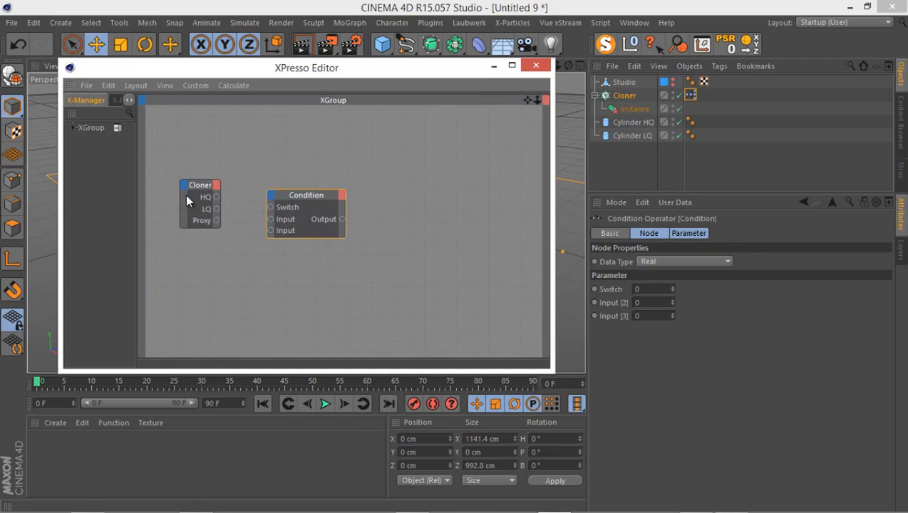
{"action": "mouse_move", "coordinate": [201, 220]}
{"action": "left_mouse_down"}
{"action": "mouse_move", "coordinate": [203, 196]}
{"action": "mouse_move", "coordinate": [201, 221]}
{"action": "left_mouse_up"}
{"action": "left_click_drag", "start_coordinate": [298, 207], "coordinate": [292, 212]}
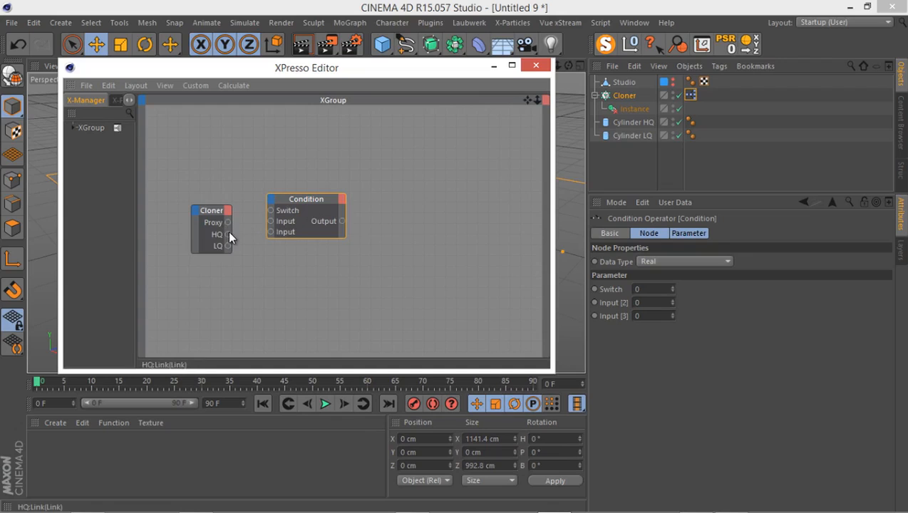
Set the Condition node's data type to Link and wire the Cloner's HQ and LQ to its two inputs and Proxy to its Switch.
{"action": "left_click_drag", "start_coordinate": [228, 234], "coordinate": [271, 221]}
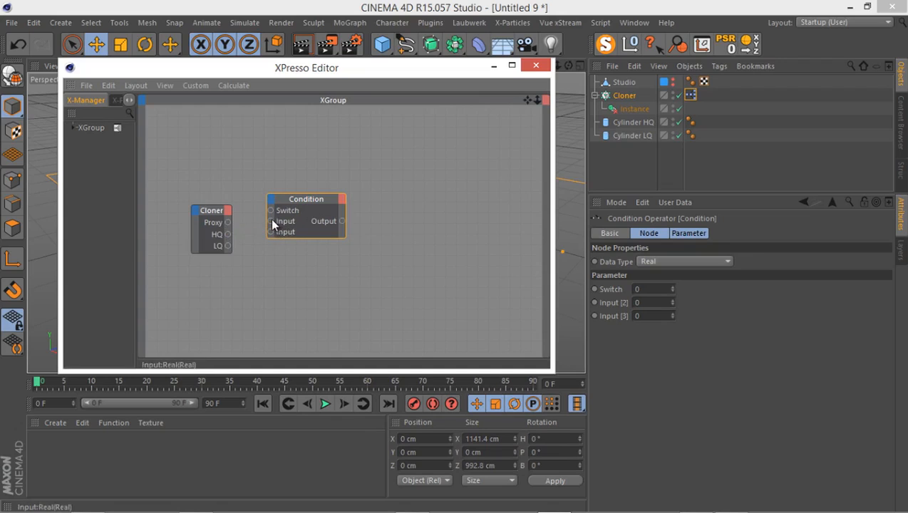
{"action": "left_click", "coordinate": [681, 260]}
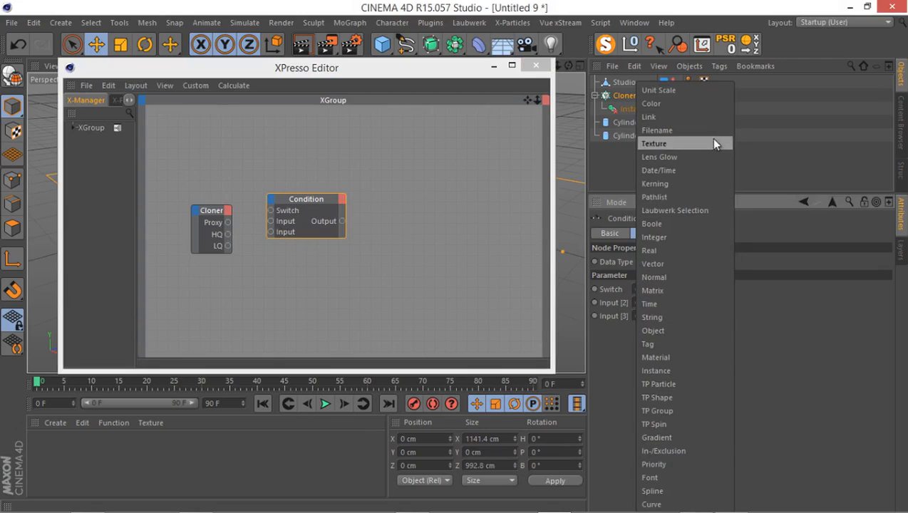
{"action": "left_click", "coordinate": [689, 120]}
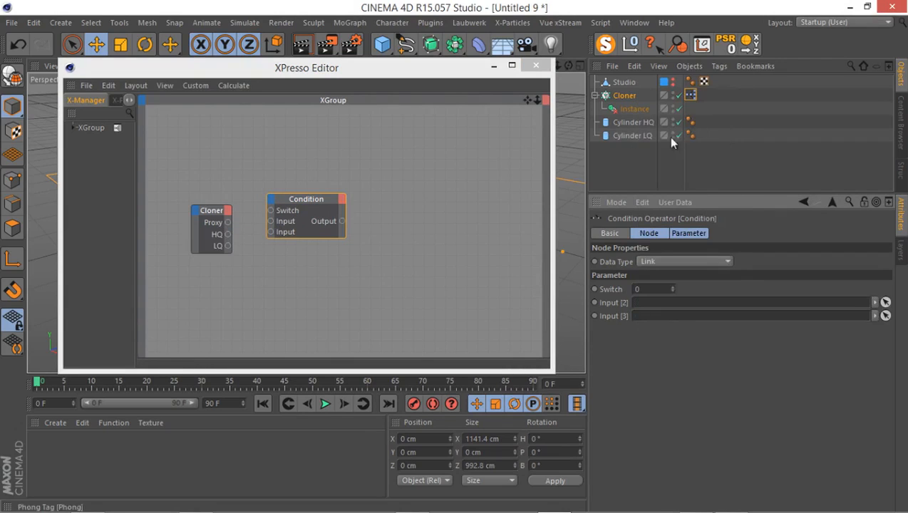
{"action": "left_click_drag", "start_coordinate": [199, 210], "coordinate": [270, 234]}
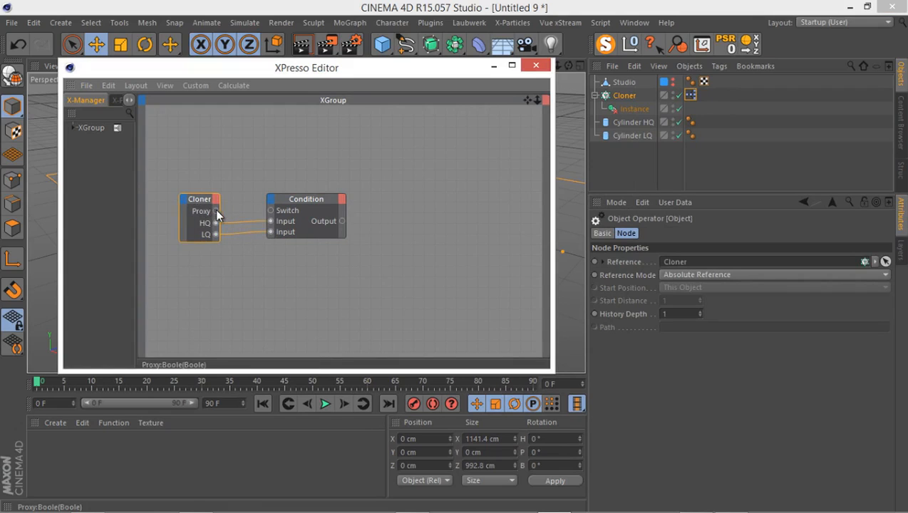
{"action": "left_click_drag", "start_coordinate": [217, 213], "coordinate": [272, 211]}
Place the Instance object as a node beyond the Condition node and give it a Reference Object input port.
{"action": "left_click", "coordinate": [622, 108]}
{"action": "left_click_drag", "start_coordinate": [622, 114], "coordinate": [422, 204]}
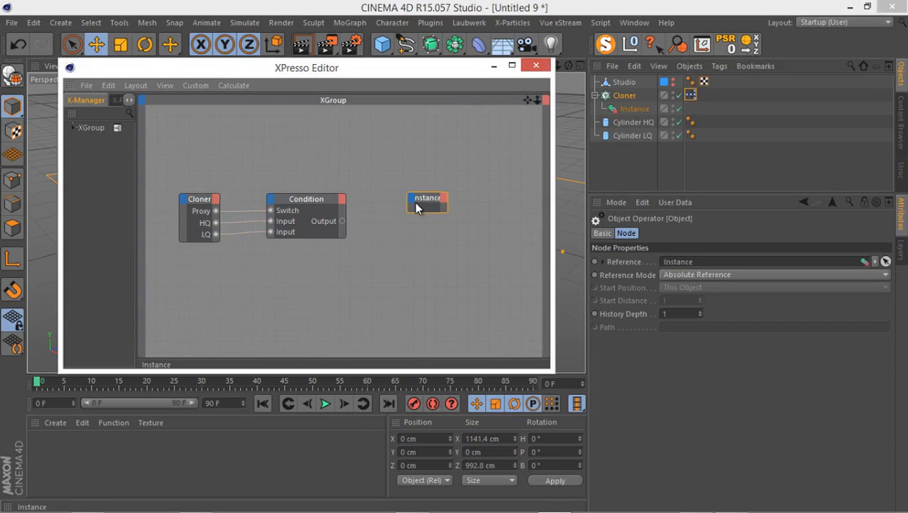
{"action": "left_click", "coordinate": [411, 200]}
{"action": "mouse_move", "coordinate": [442, 212]}
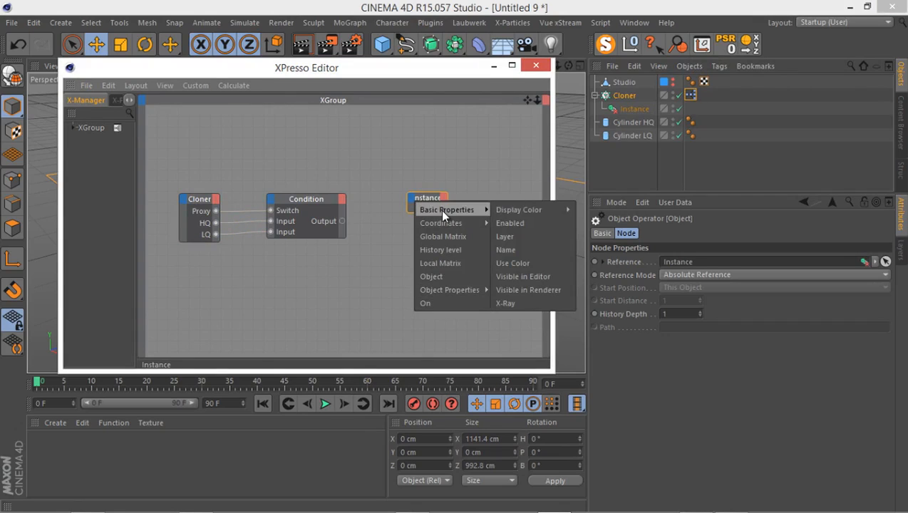
{"action": "key", "text": "Escape"}
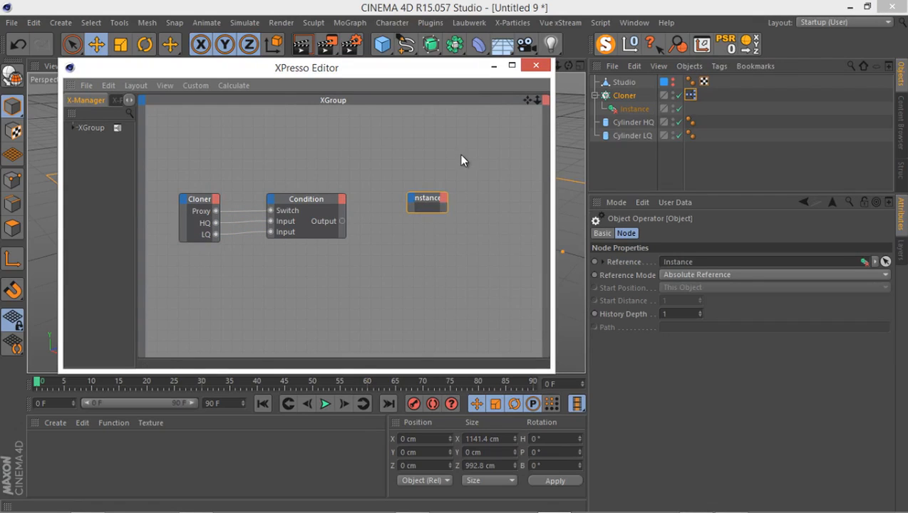
{"action": "left_click", "coordinate": [625, 107]}
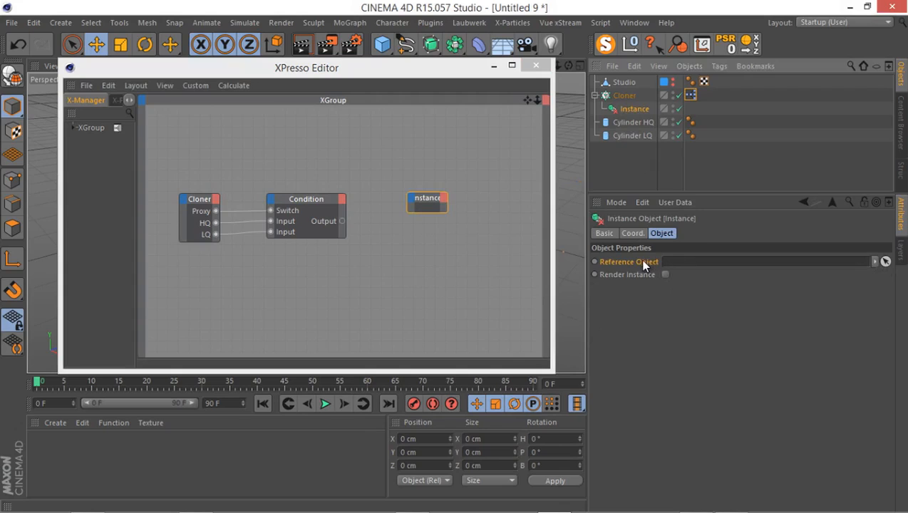
{"action": "left_click_drag", "start_coordinate": [643, 265], "coordinate": [413, 211]}
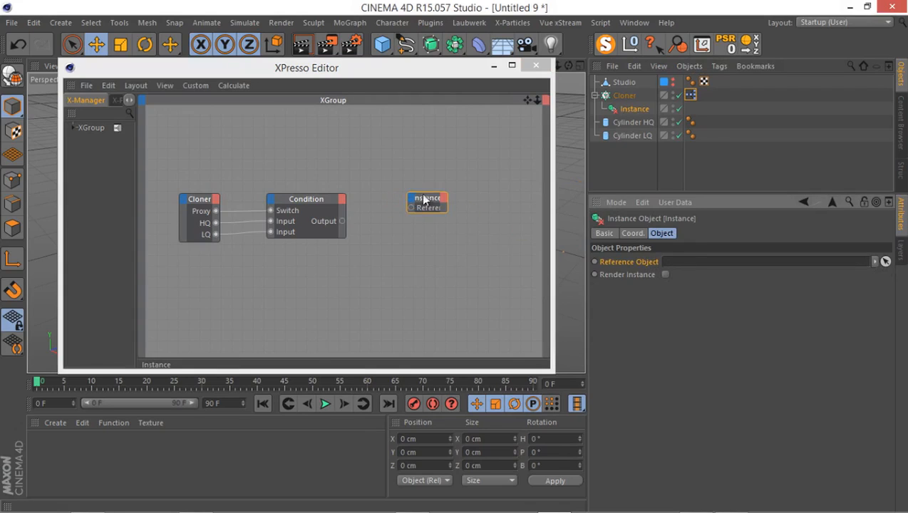
{"action": "left_click", "coordinate": [431, 206]}
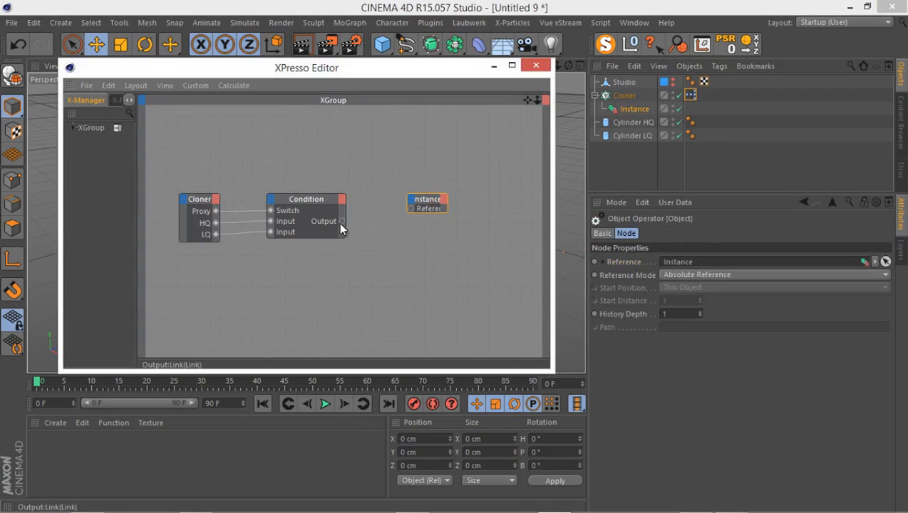
Connect the Condition node's Output to the Instance node's Reference Object port and close the XPresso Editor.
{"action": "left_click_drag", "start_coordinate": [411, 215], "coordinate": [452, 225]}
{"action": "left_click", "coordinate": [471, 223]}
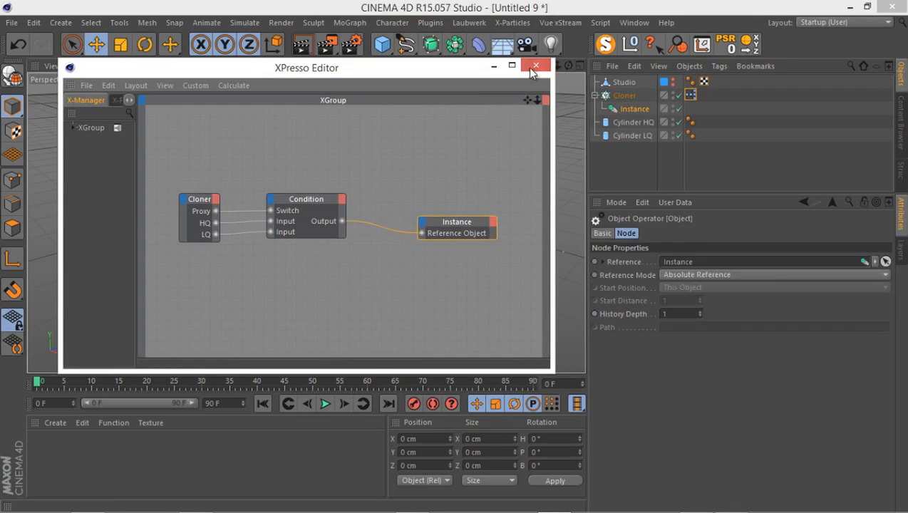
{"action": "left_click", "coordinate": [536, 65]}
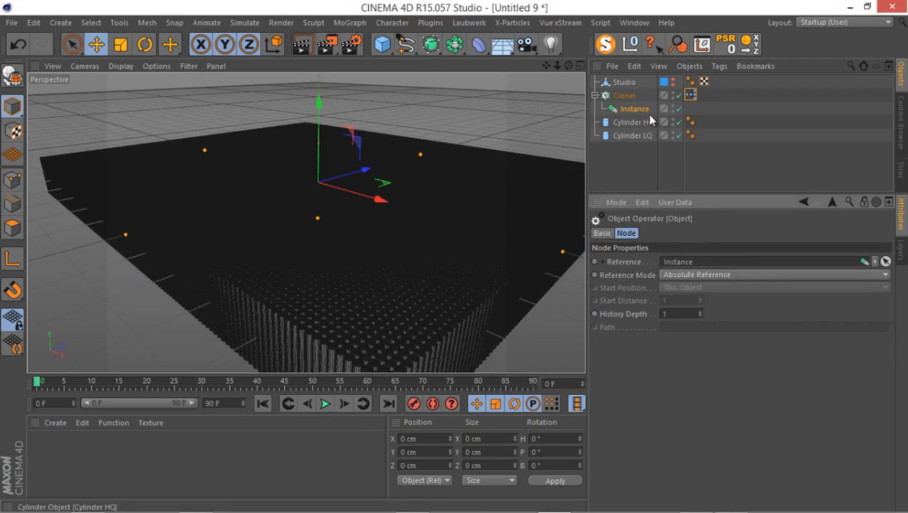
Enable Proxy in the Cloner's user data and inspect the cloned cylinders up close.
{"action": "left_click", "coordinate": [625, 95]}
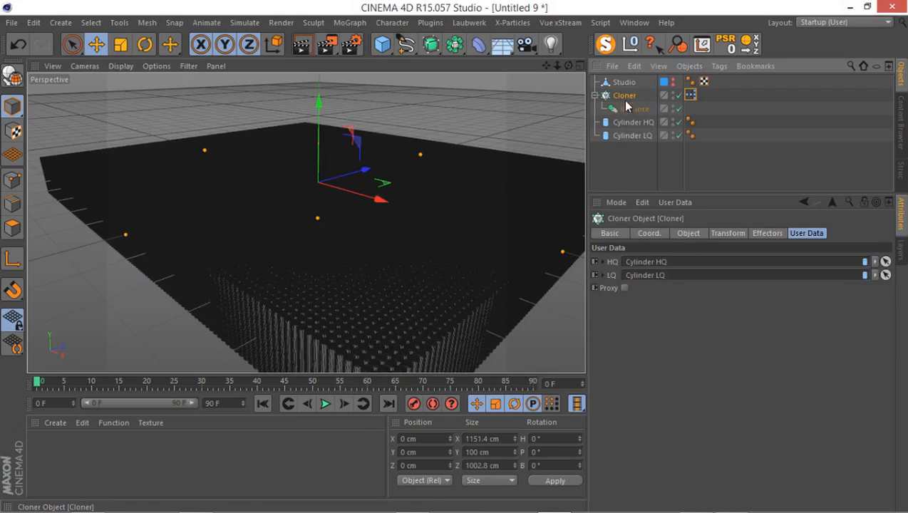
{"action": "left_click", "coordinate": [624, 288]}
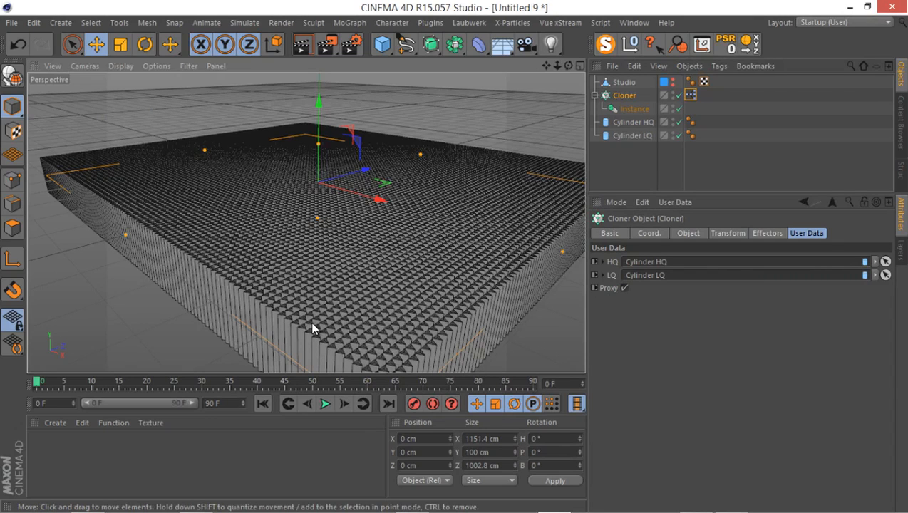
{"action": "scroll", "coordinate": [312, 329], "scroll_direction": "up", "scroll_amount": 2}
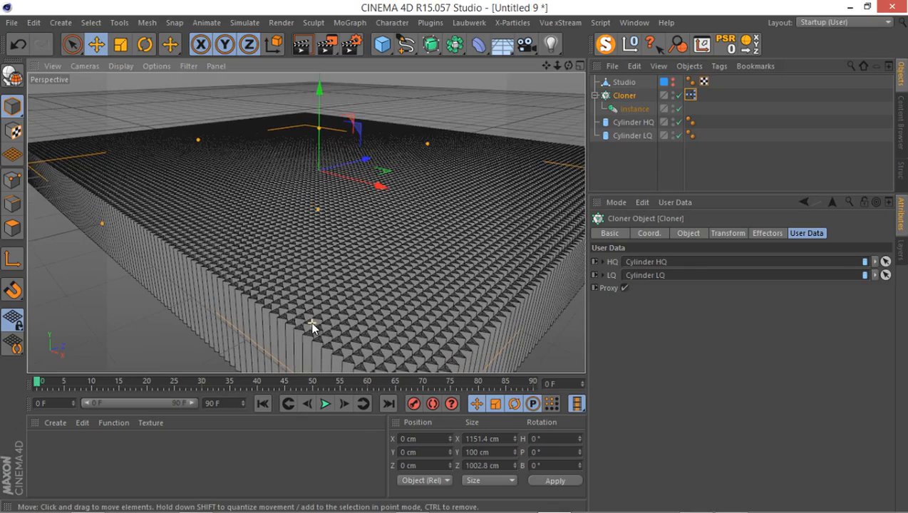
{"action": "scroll", "coordinate": [312, 328], "scroll_direction": "up", "scroll_amount": 5}
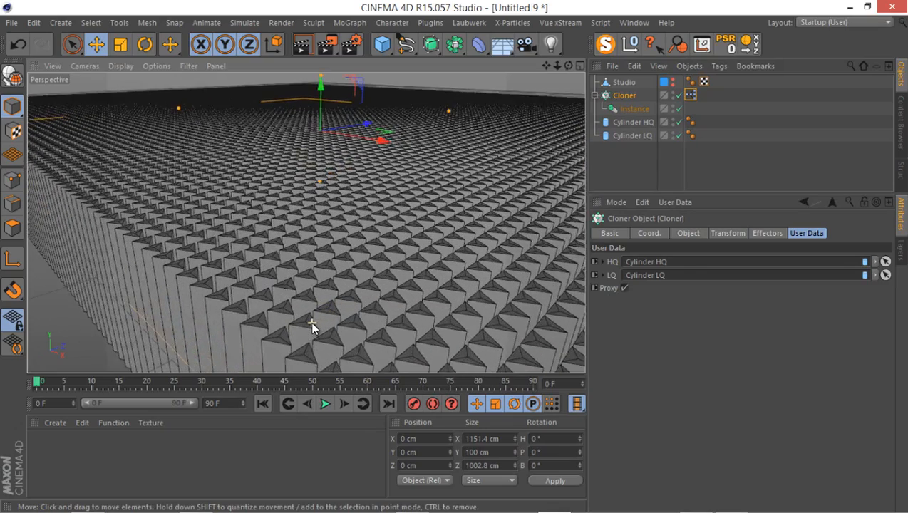
{"action": "scroll", "coordinate": [312, 328], "scroll_direction": "up", "scroll_amount": 6}
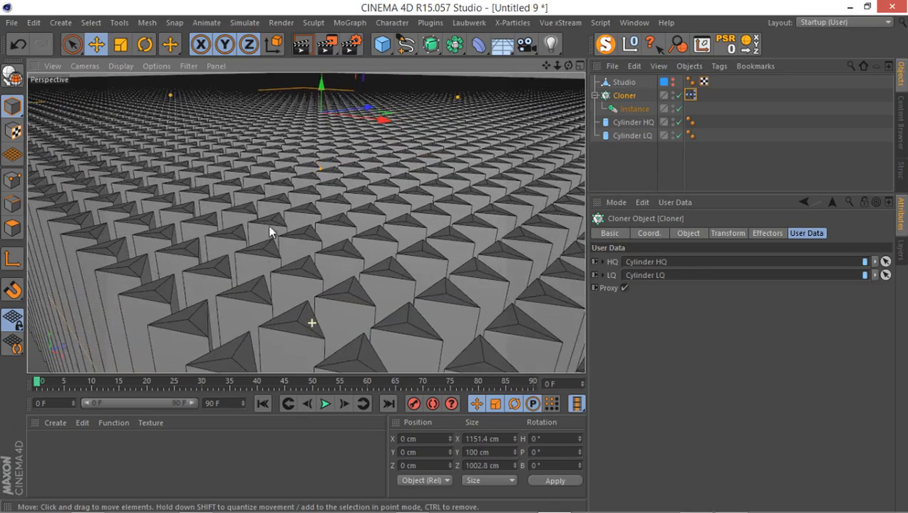
{"action": "left_click", "coordinate": [625, 288]}
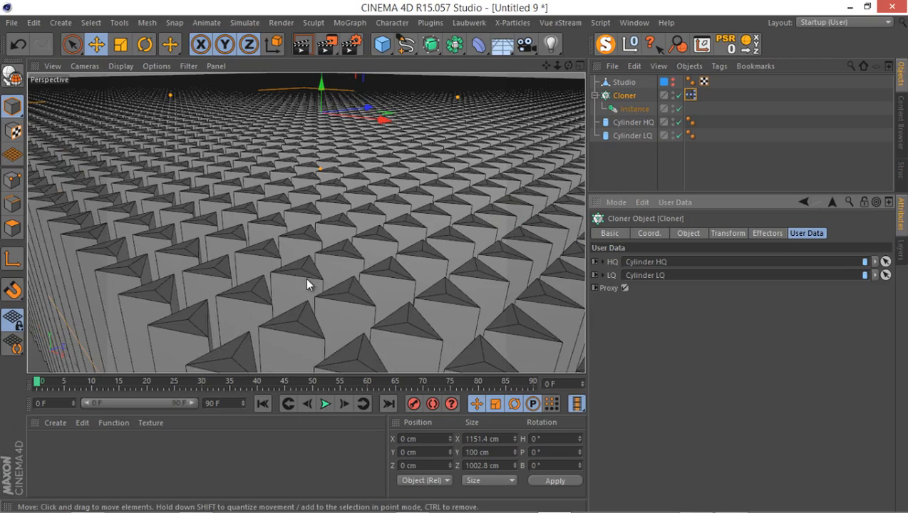
{"action": "scroll", "coordinate": [372, 201], "scroll_direction": "down", "scroll_amount": 5}
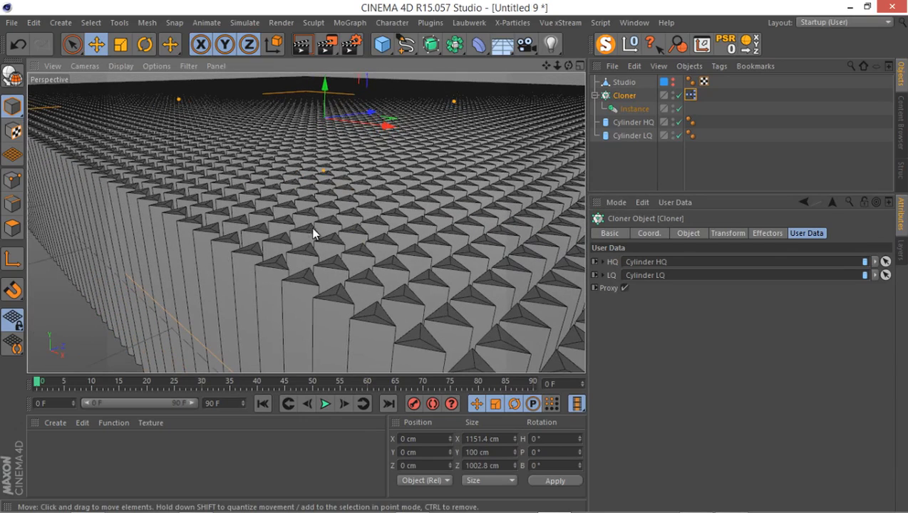
{"action": "scroll", "coordinate": [306, 214], "scroll_direction": "down", "scroll_amount": 3}
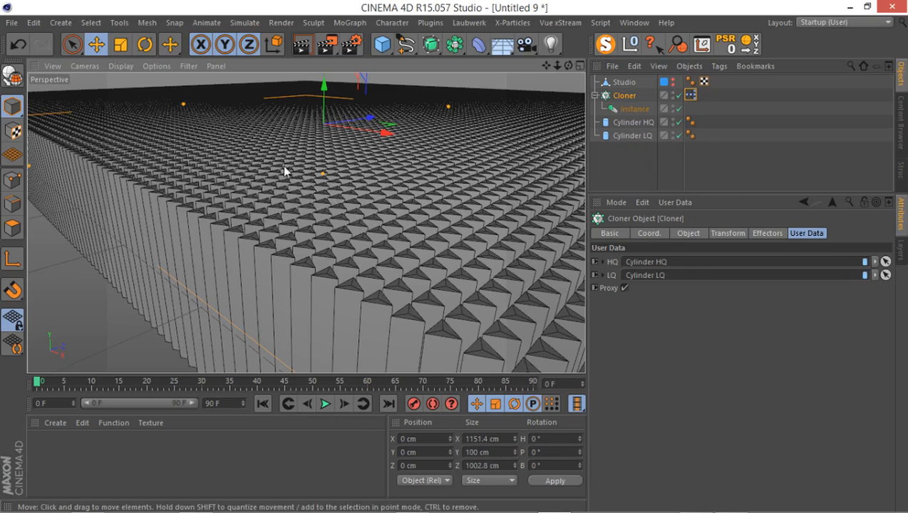
Set the viewport's level of detail to Low and inspect the clone grid from different angles.
{"action": "left_click", "coordinate": [148, 67]}
{"action": "mouse_move", "coordinate": [165, 85]}
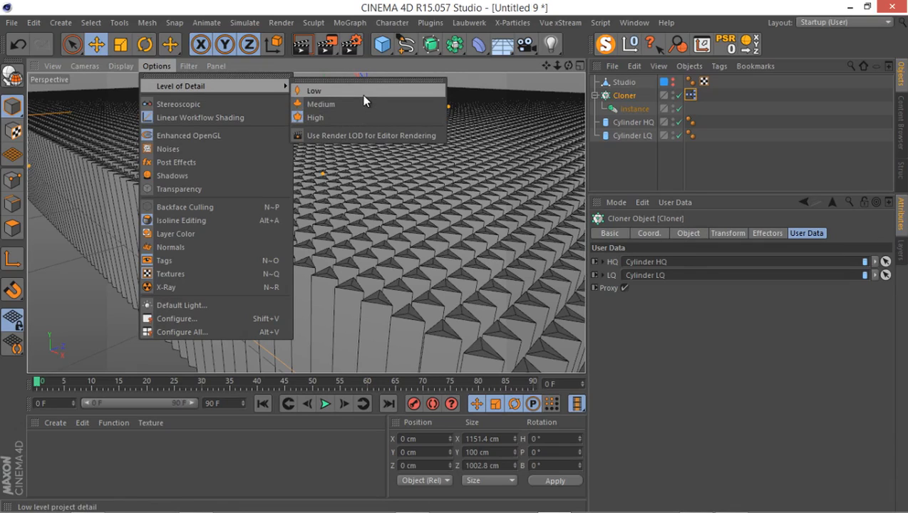
{"action": "left_click", "coordinate": [363, 95]}
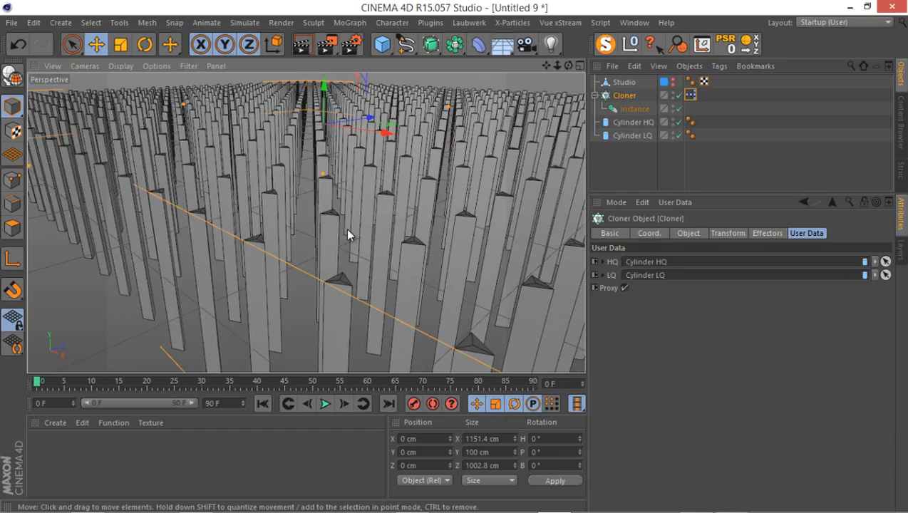
{"action": "scroll", "coordinate": [353, 199], "scroll_direction": "down", "scroll_amount": 10}
{"action": "left_click_drag", "start_coordinate": [329, 232], "coordinate": [149, 385], "text": "alt"}
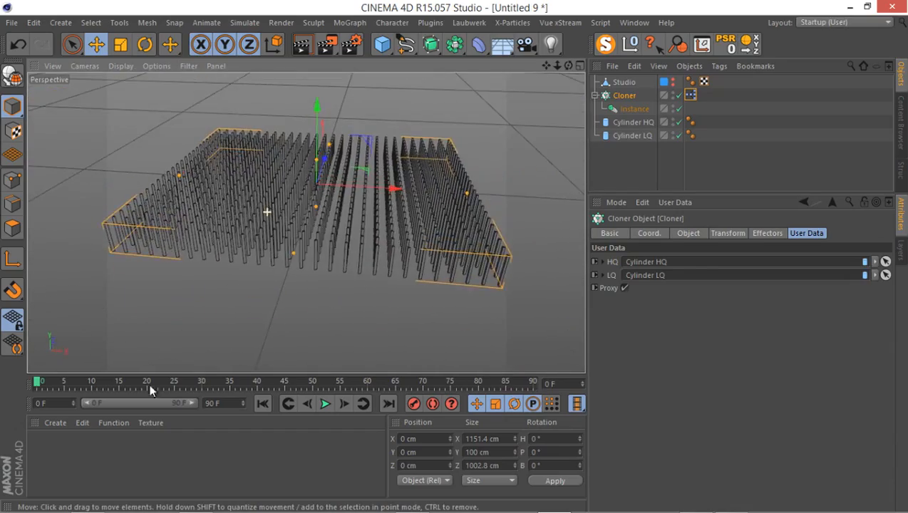
{"action": "left_click_drag", "start_coordinate": [139, 209], "coordinate": [456, 262], "text": "alt"}
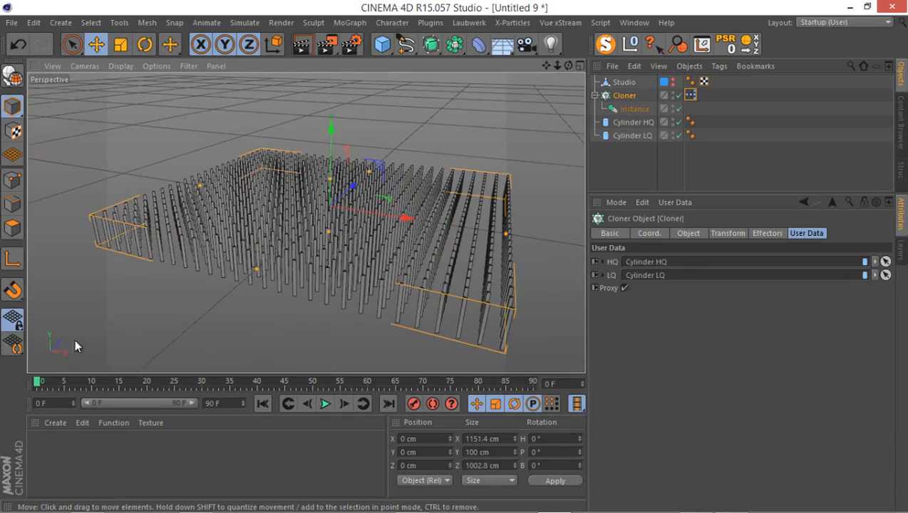
{"action": "mouse_move", "coordinate": [43, 385]}
{"action": "left_mouse_down"}
{"action": "mouse_move", "coordinate": [329, 384]}
{"action": "mouse_move", "coordinate": [1, 372]}
{"action": "mouse_move", "coordinate": [60, 373]}
{"action": "mouse_move", "coordinate": [34, 378]}
{"action": "left_mouse_up"}
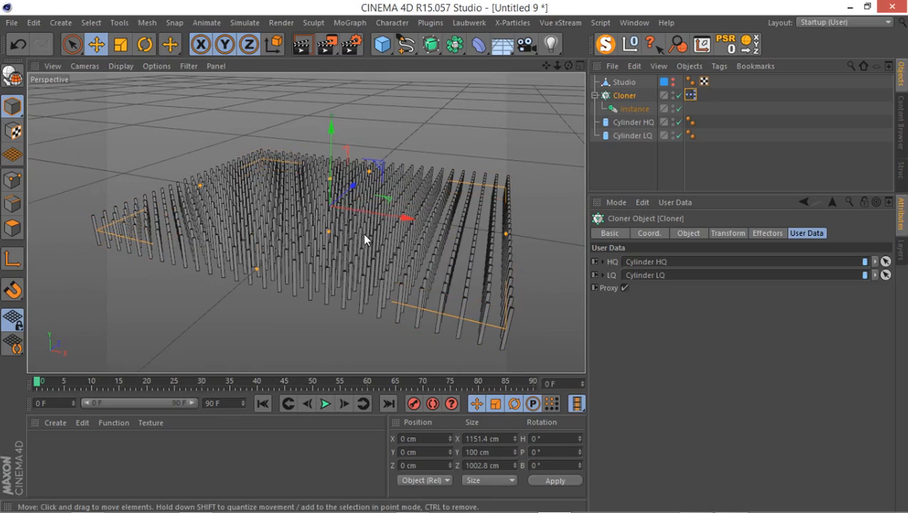
Set the viewport's level of detail back to High and check the full clone grid.
{"action": "left_click", "coordinate": [156, 66]}
{"action": "mouse_move", "coordinate": [206, 87]}
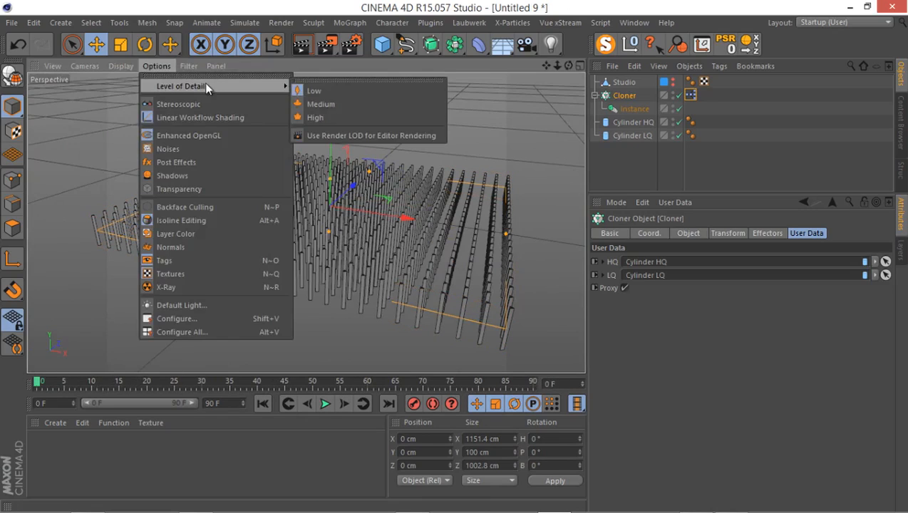
{"action": "left_click", "coordinate": [315, 117]}
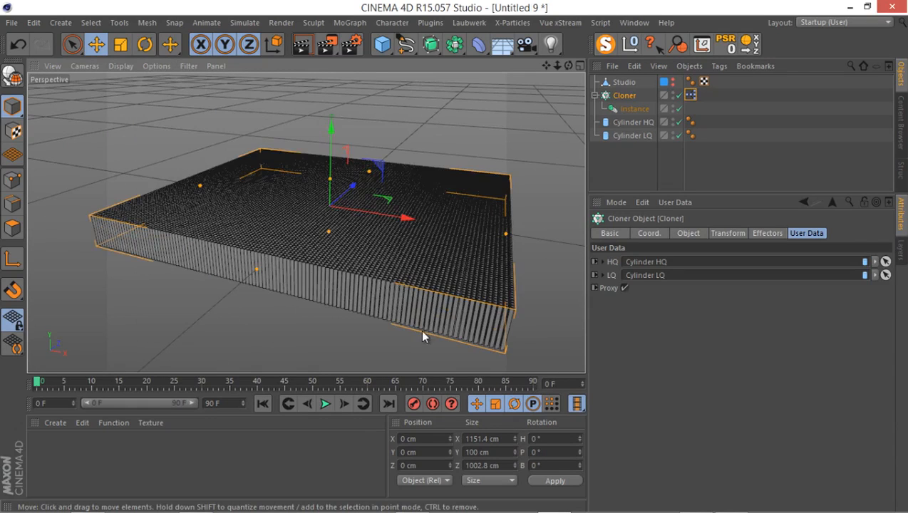
{"action": "scroll", "coordinate": [425, 313], "scroll_direction": "up", "scroll_amount": 3}
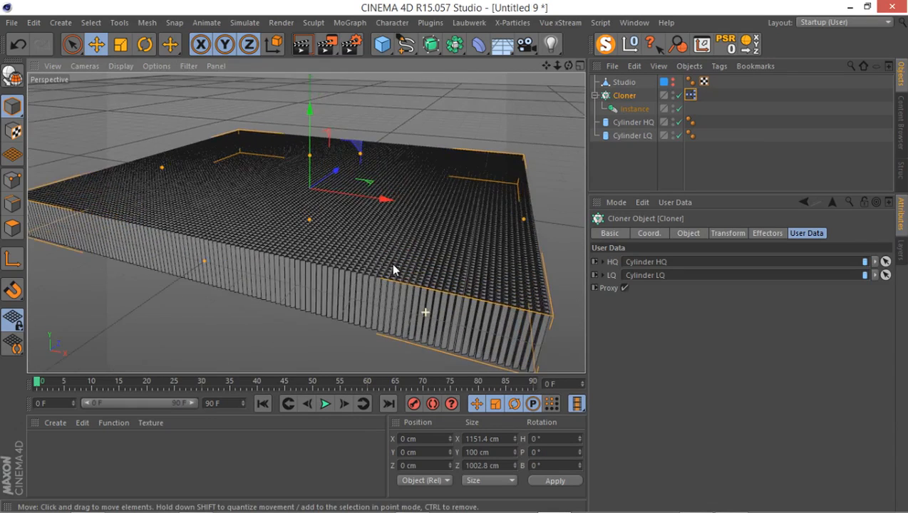
{"action": "scroll", "coordinate": [384, 271], "scroll_direction": "up", "scroll_amount": 2}
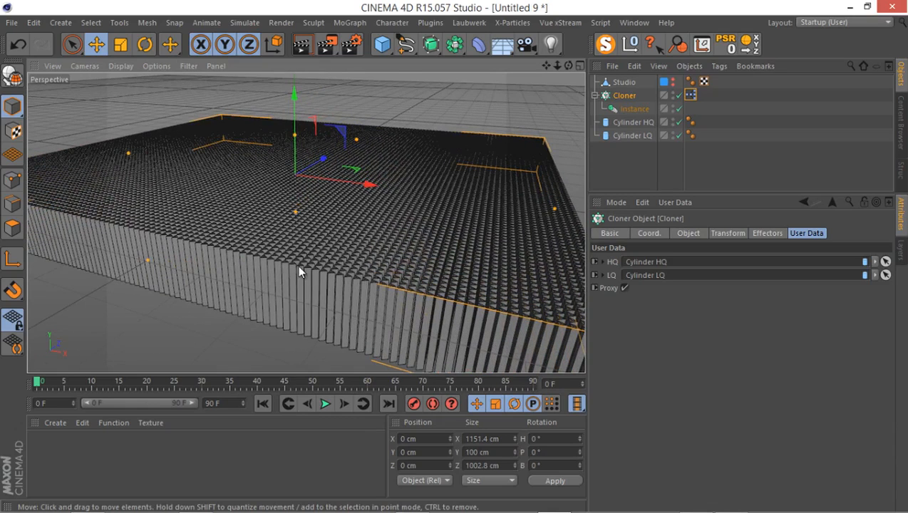
Make the Studio object visible again and inspect from several angles how the clone grid sits against its floor.
{"action": "scroll", "coordinate": [298, 267], "scroll_direction": "up", "scroll_amount": 3}
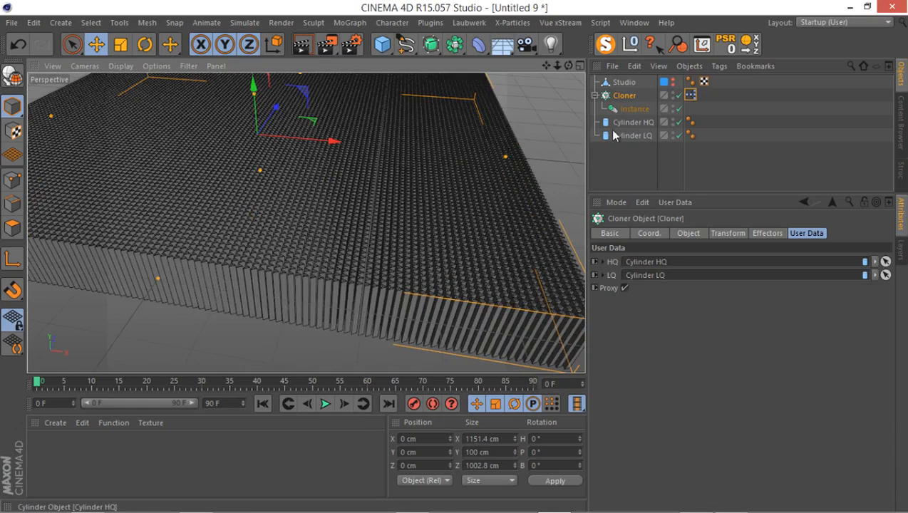
{"action": "scroll", "coordinate": [636, 142], "scroll_direction": "up", "scroll_amount": 2}
{"action": "left_click", "coordinate": [622, 96]}
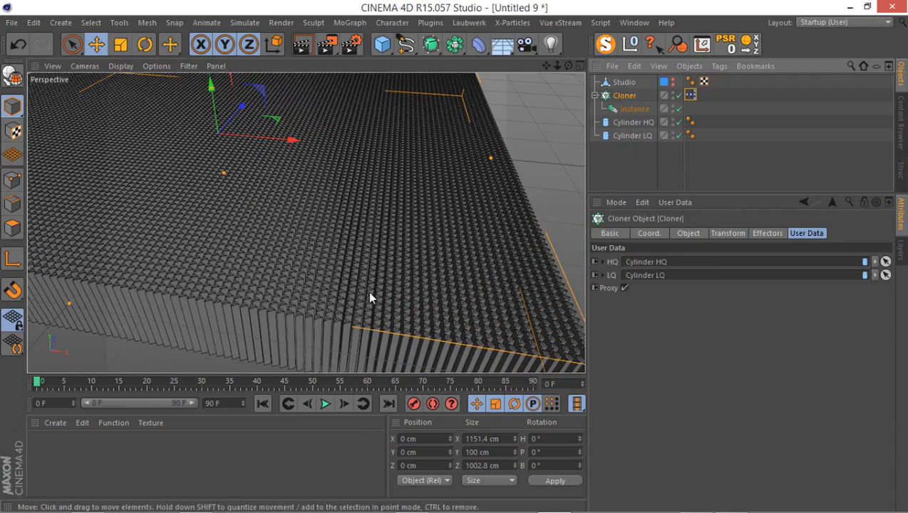
{"action": "left_click_drag", "start_coordinate": [365, 265], "coordinate": [396, 184], "text": "alt"}
{"action": "right_click_drag", "start_coordinate": [410, 179], "coordinate": [226, 259], "text": "alt"}
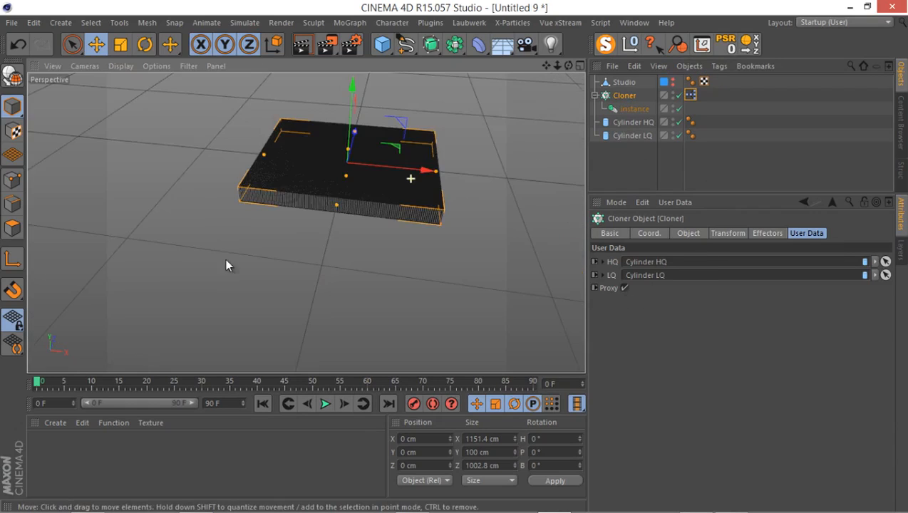
{"action": "left_click", "coordinate": [672, 81]}
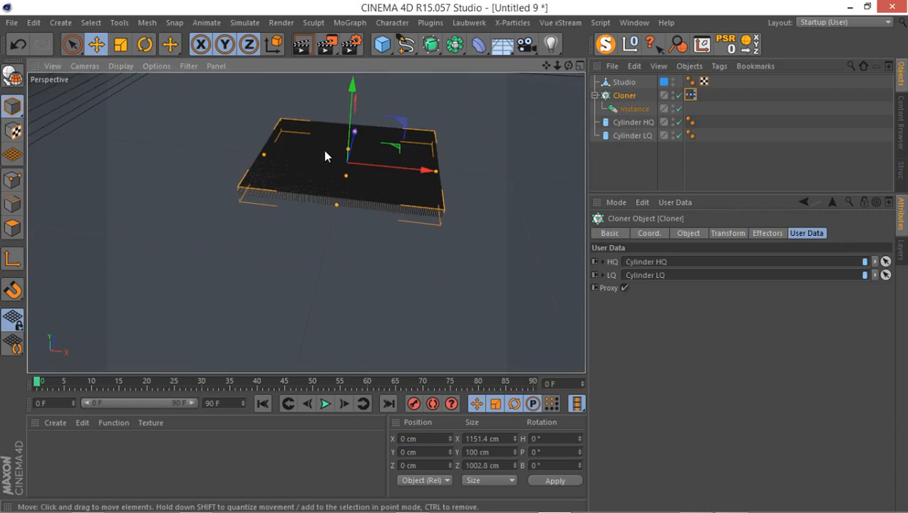
{"action": "mouse_move", "coordinate": [302, 149]}
{"action": "left_mouse_down", "text": "alt"}
{"action": "mouse_move", "coordinate": [212, 148]}
{"action": "mouse_move", "coordinate": [369, 190]}
{"action": "left_mouse_up", "text": "alt"}
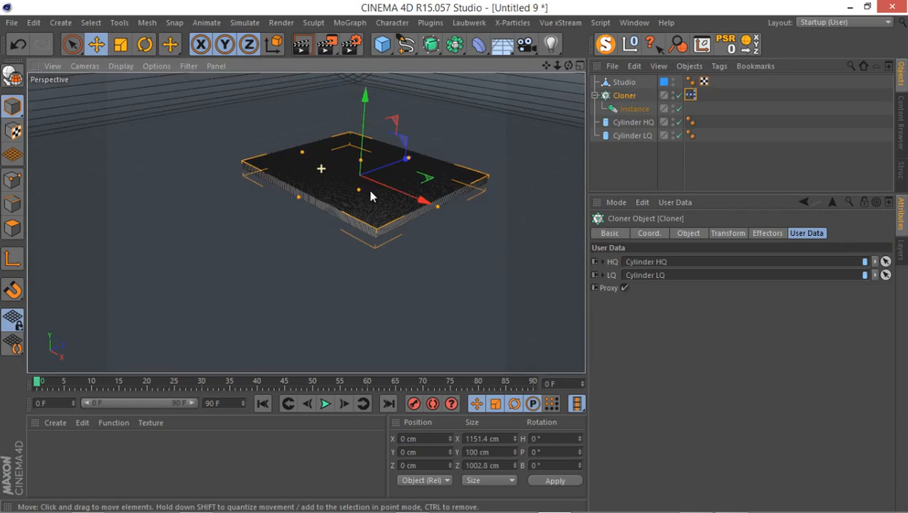
{"action": "scroll", "coordinate": [325, 243], "scroll_direction": "up", "scroll_amount": 3}
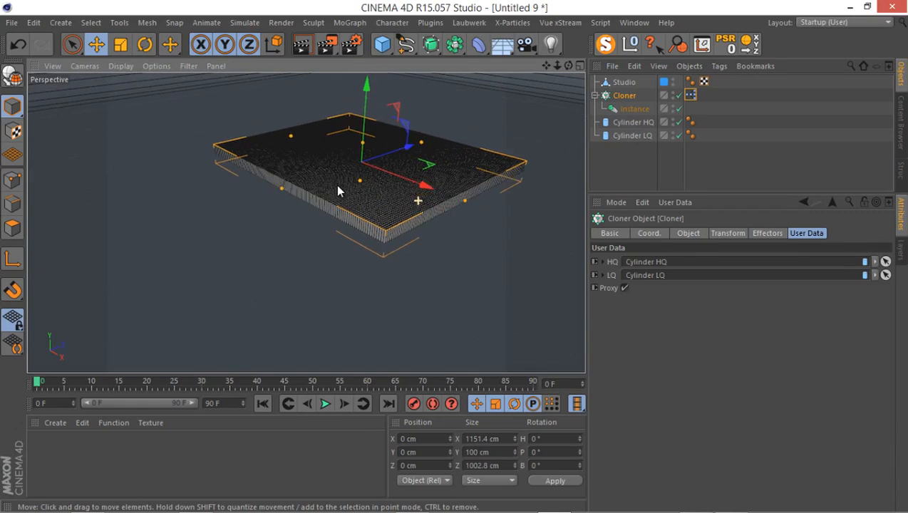
{"action": "scroll", "coordinate": [308, 200], "scroll_direction": "up", "scroll_amount": 5}
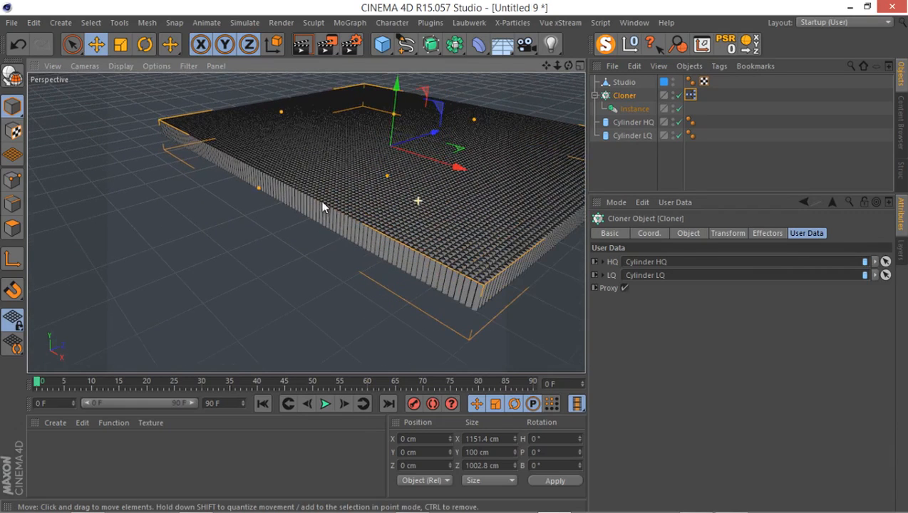
{"action": "mouse_move", "coordinate": [440, 155]}
{"action": "left_mouse_down", "text": "alt"}
{"action": "mouse_move", "coordinate": [490, 144]}
{"action": "mouse_move", "coordinate": [364, 185]}
{"action": "left_mouse_up", "text": "alt"}
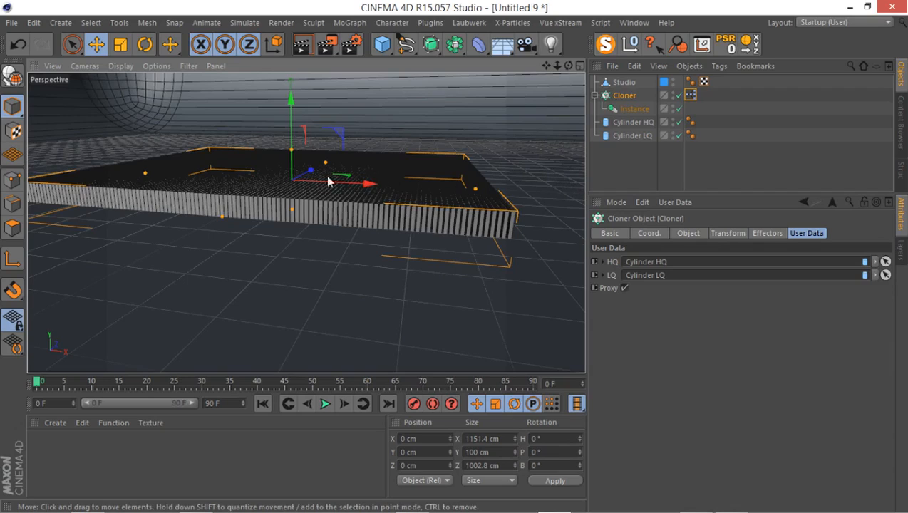
{"action": "left_click_drag", "start_coordinate": [343, 211], "coordinate": [351, 211], "text": "alt"}
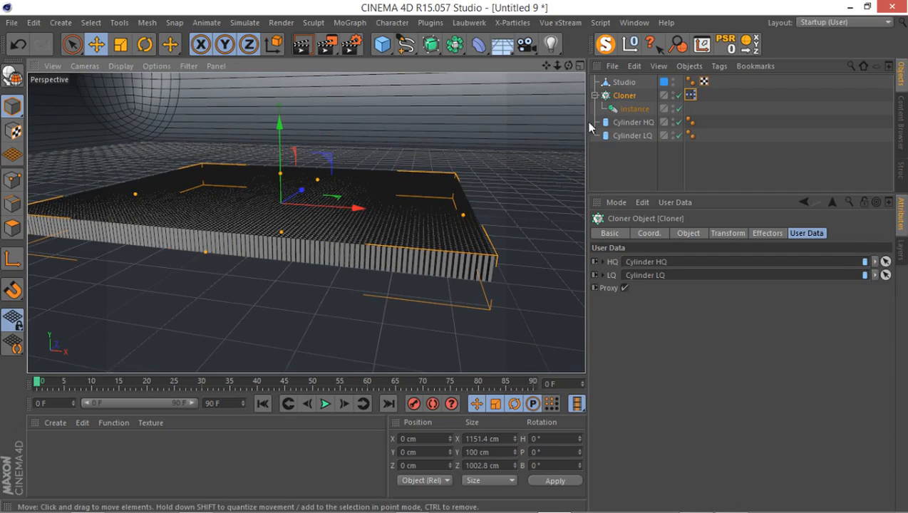
Try raising the Studio object about 49 cm along Y and undo the move.
{"action": "left_click", "coordinate": [624, 83]}
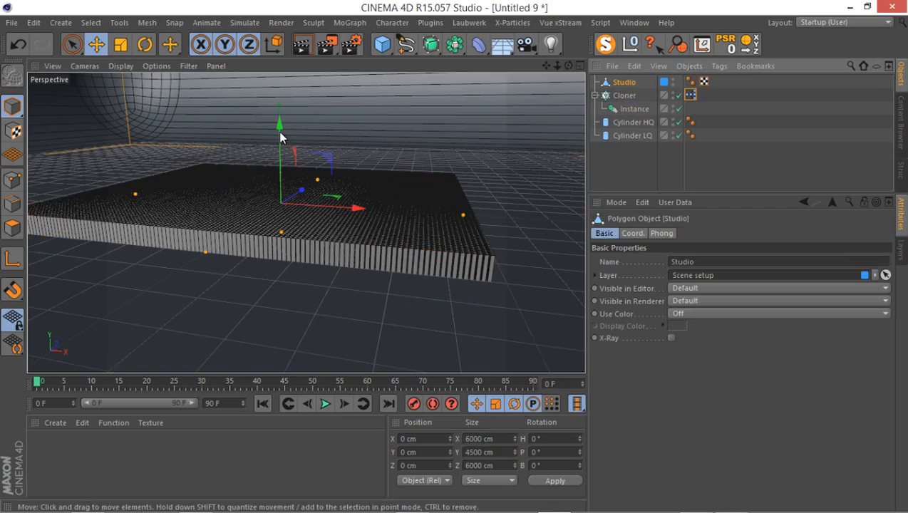
{"action": "left_click_drag", "start_coordinate": [281, 134], "coordinate": [314, 114]}
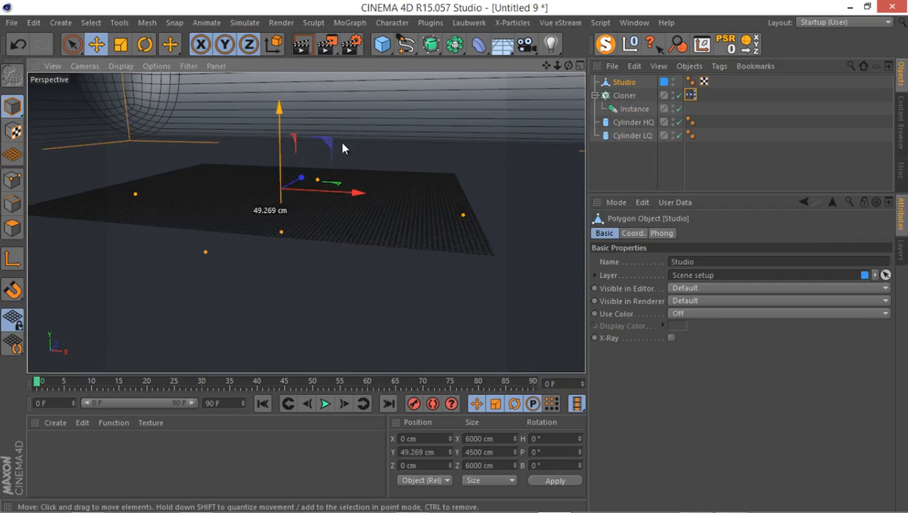
{"action": "key", "text": "ctrl+z"}
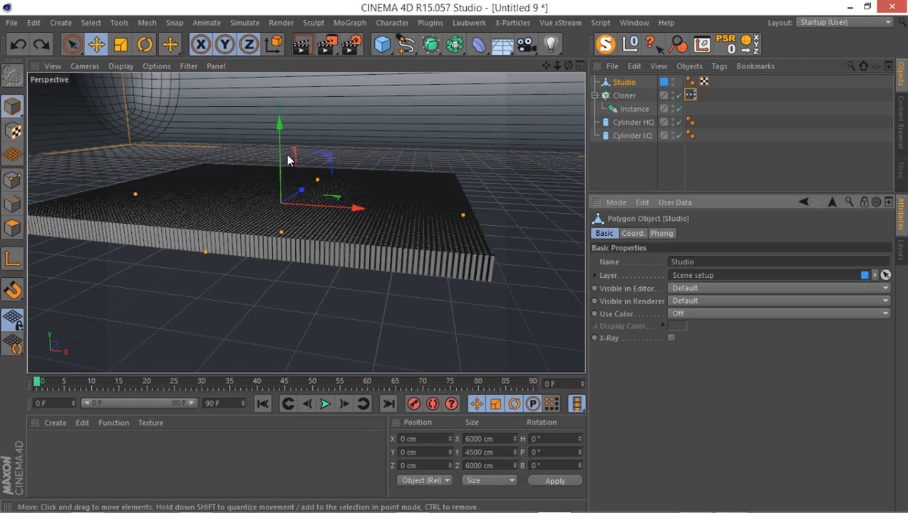
Check the height of Cylinder HQ and raise the Studio object to a Y position of 50 cm.
{"action": "left_click", "coordinate": [624, 82]}
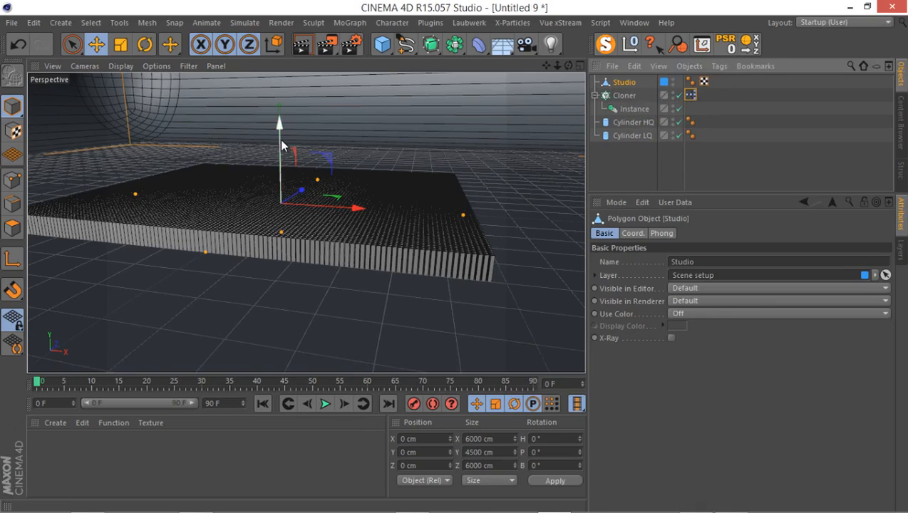
{"action": "left_click_drag", "start_coordinate": [282, 132], "coordinate": [333, 120]}
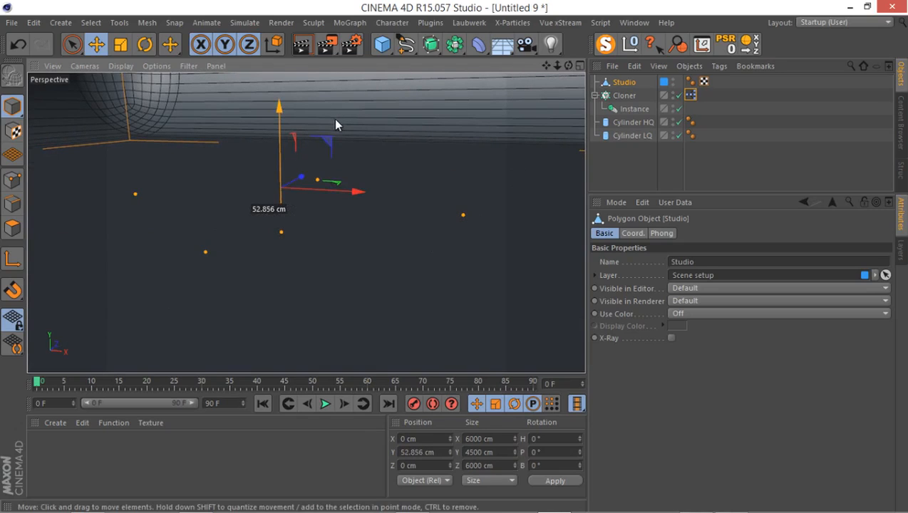
{"action": "left_click", "coordinate": [632, 123]}
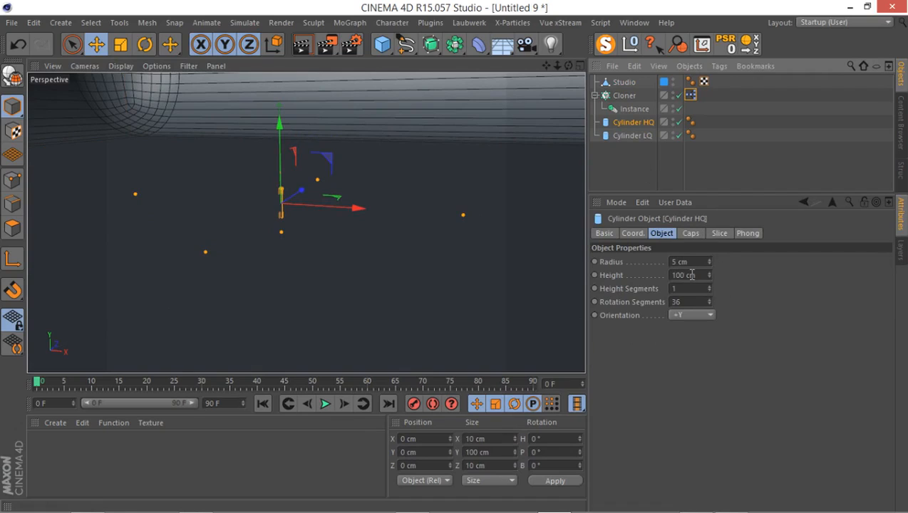
{"action": "left_click", "coordinate": [623, 83]}
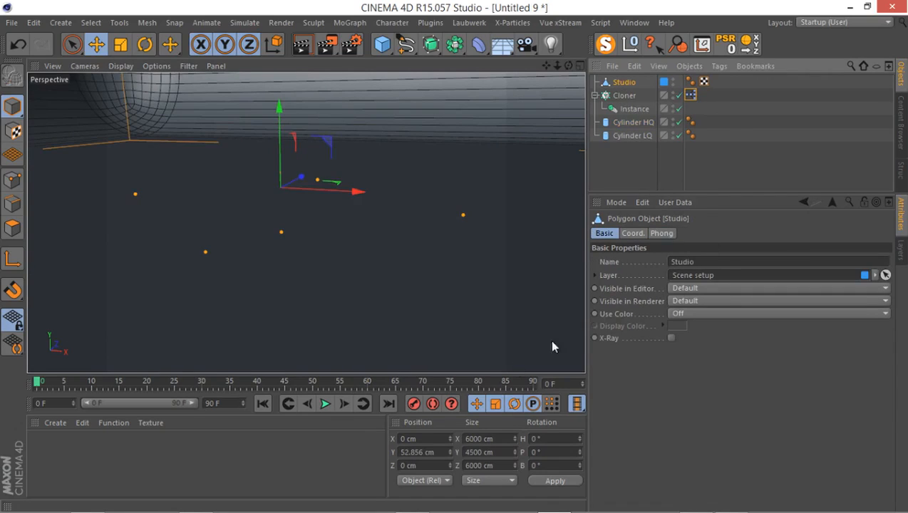
{"action": "left_click", "coordinate": [435, 452]}
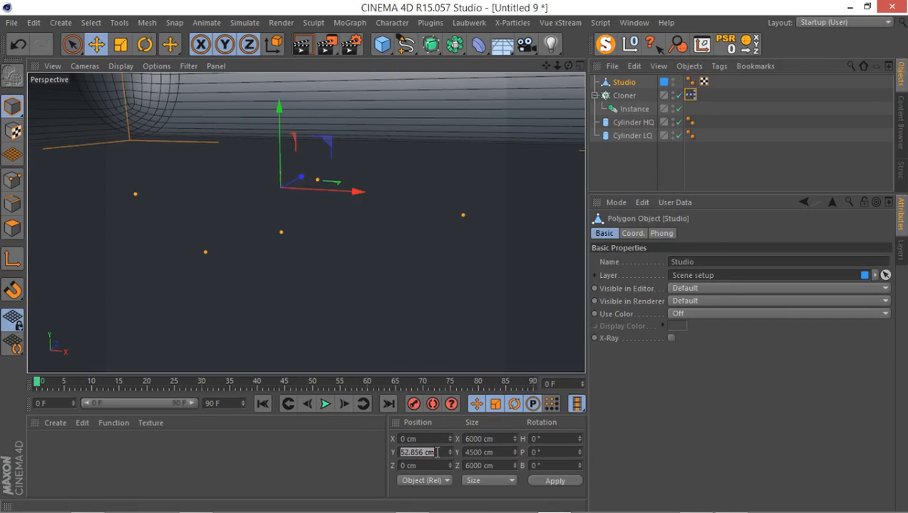
{"action": "type", "text": "50"}
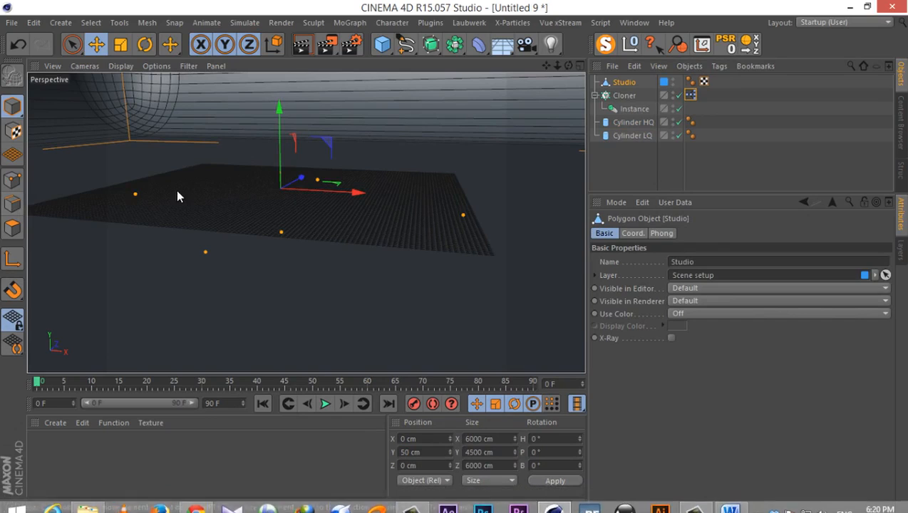
Examine the cylinder tops up close against the studio floor and render the view.
{"action": "left_click_drag", "start_coordinate": [218, 207], "coordinate": [250, 230], "text": "alt"}
{"action": "scroll", "coordinate": [250, 225], "scroll_direction": "up", "scroll_amount": 4}
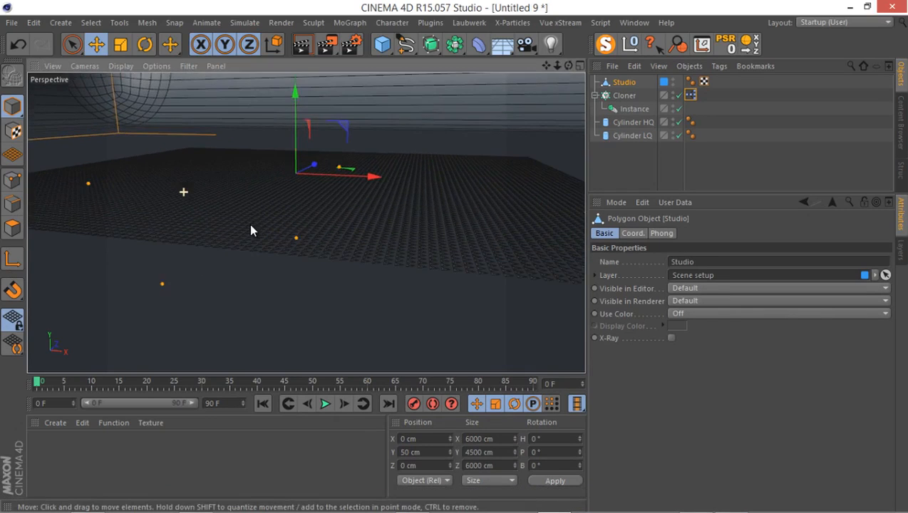
{"action": "scroll", "coordinate": [250, 224], "scroll_direction": "up", "scroll_amount": 3}
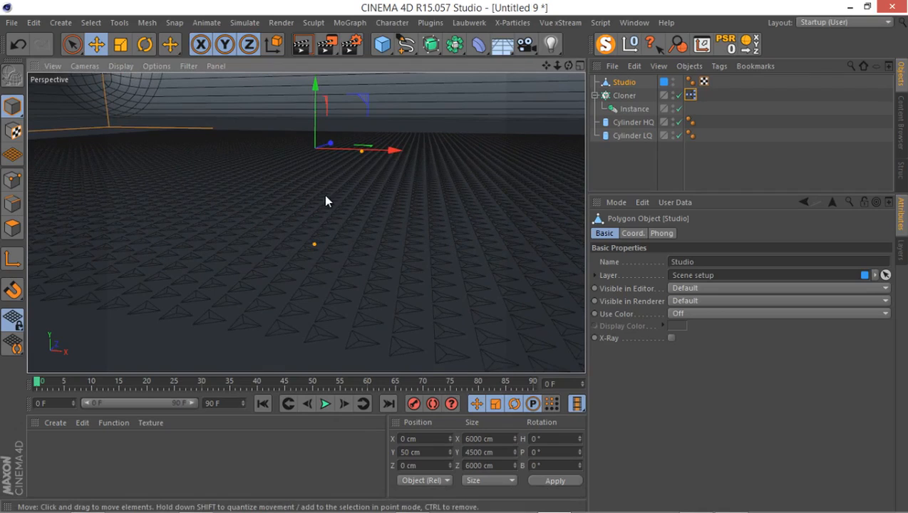
{"action": "left_click", "coordinate": [306, 45]}
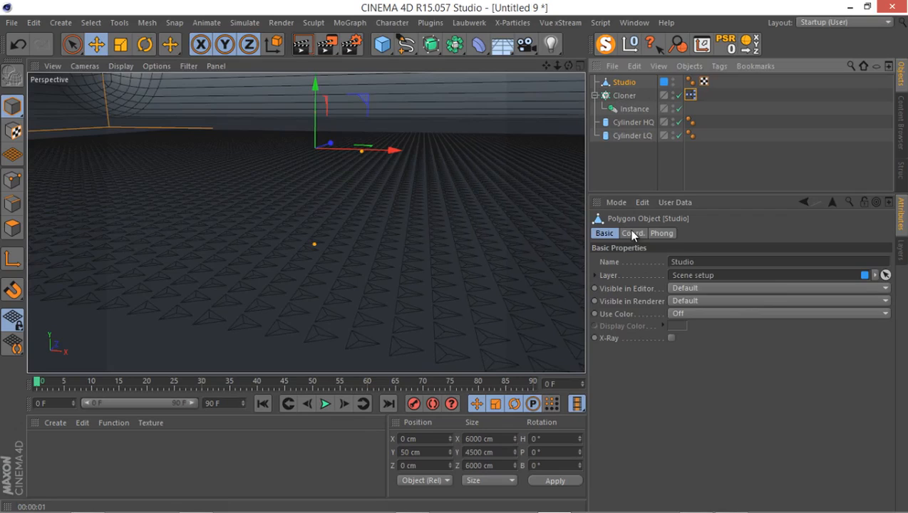
Fine-tune the Studio object's Y position, trying 50.1 cm and settling on 50.2 cm, and test-render the view.
{"action": "left_click", "coordinate": [632, 232]}
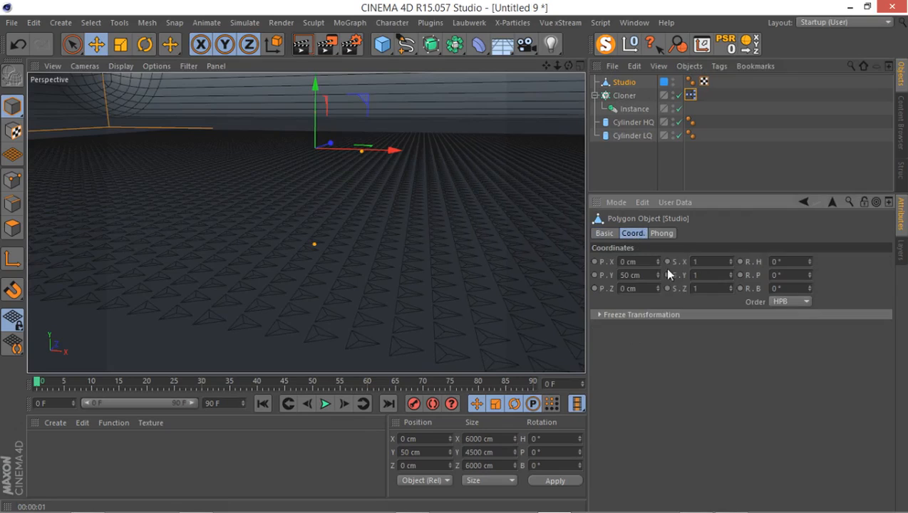
{"action": "left_click", "coordinate": [631, 275]}
{"action": "type", "text": "50.1"}
{"action": "key", "text": "Return"}
{"action": "double_click", "coordinate": [632, 275]}
{"action": "type", "text": "50.2"}
{"action": "key", "text": "Return"}
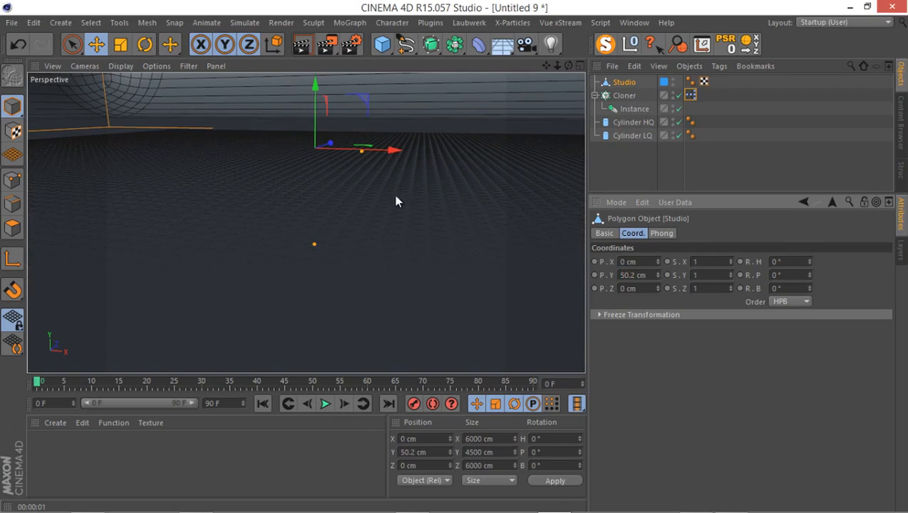
{"action": "left_click", "coordinate": [302, 47]}
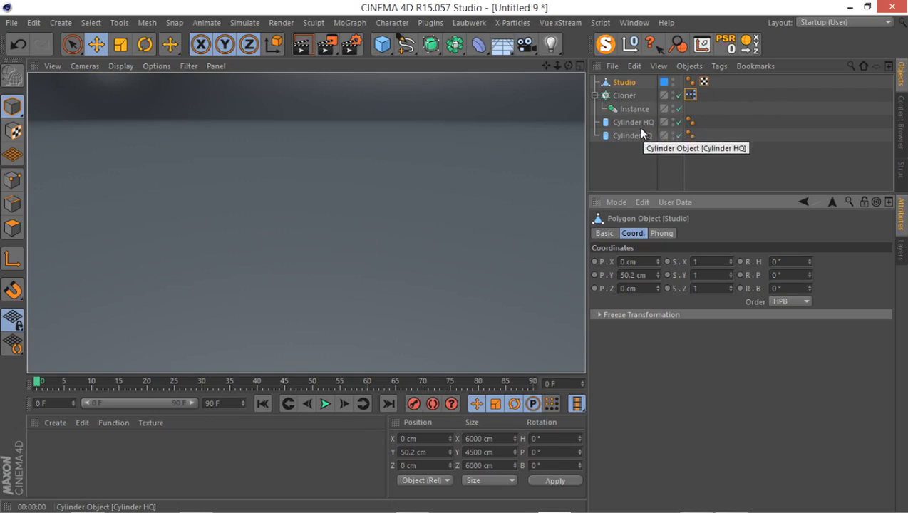
Rename the Cloner as "Cloner Main clones".
{"action": "double_click", "coordinate": [632, 95]}
{"action": "left_click", "coordinate": [644, 95]}
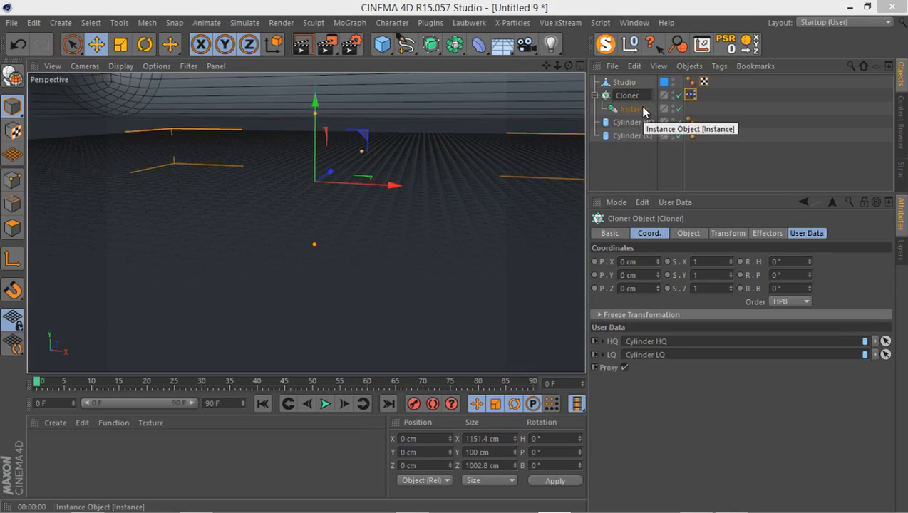
{"action": "key", "text": "Return"}
{"action": "type", "text": "Main"}
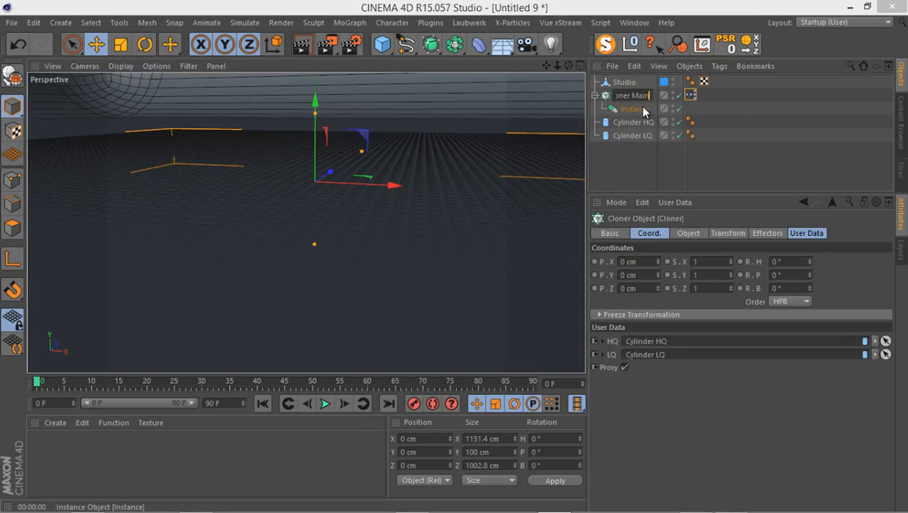
{"action": "type", "text": " clones"}
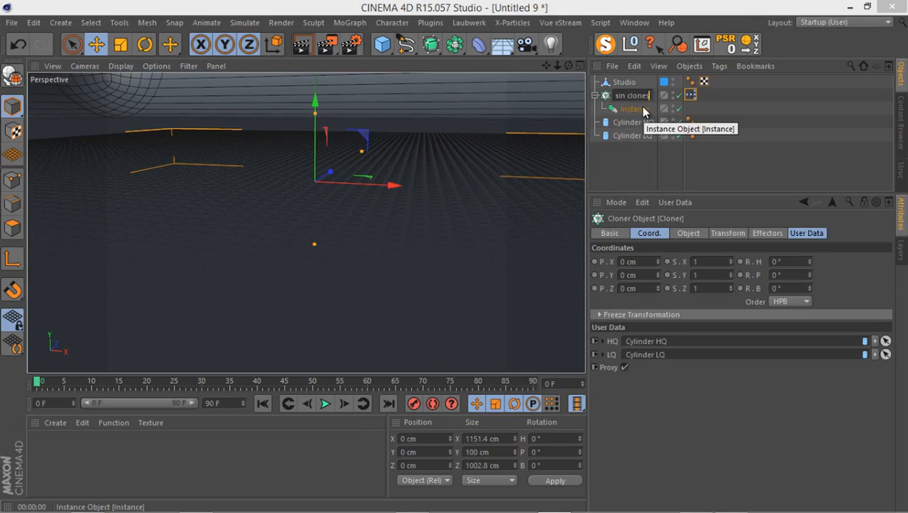
{"action": "key", "text": "Return"}
Group Cloner Main clones, Cylinder HQ and Cylinder LQ under a null named "Main Cloner Setup".
{"action": "left_click", "coordinate": [595, 95]}
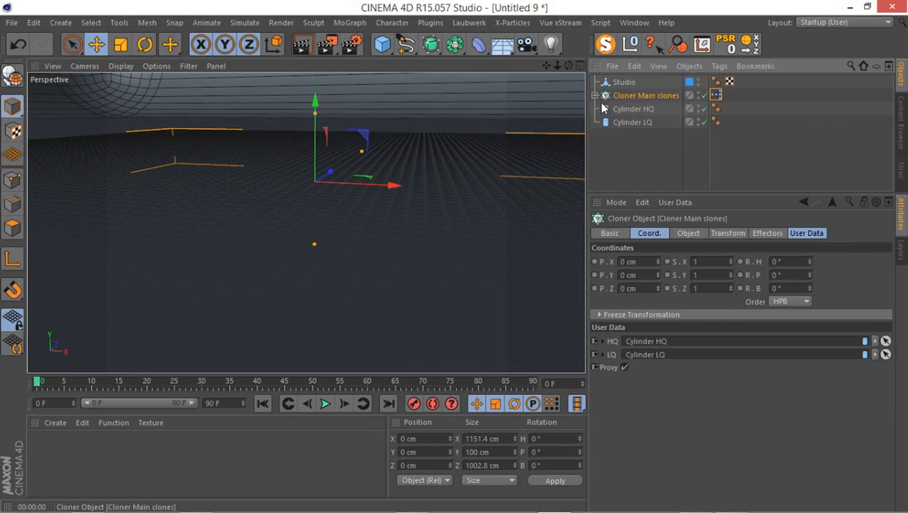
{"action": "left_click_drag", "start_coordinate": [628, 140], "coordinate": [617, 92]}
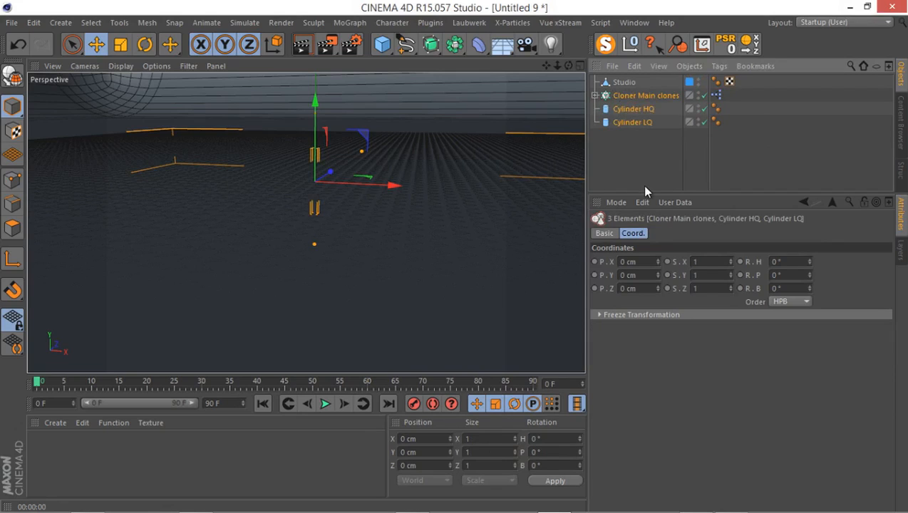
{"action": "key", "text": "alt+g"}
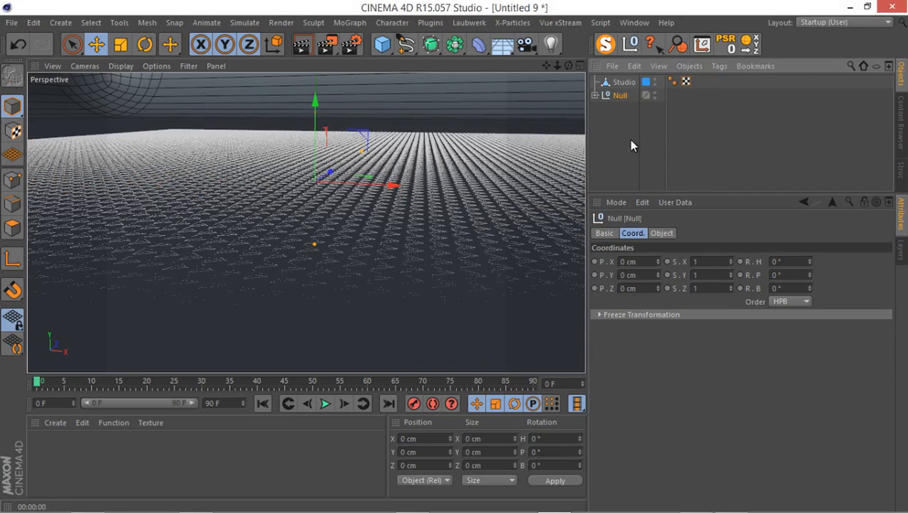
{"action": "double_click", "coordinate": [619, 95]}
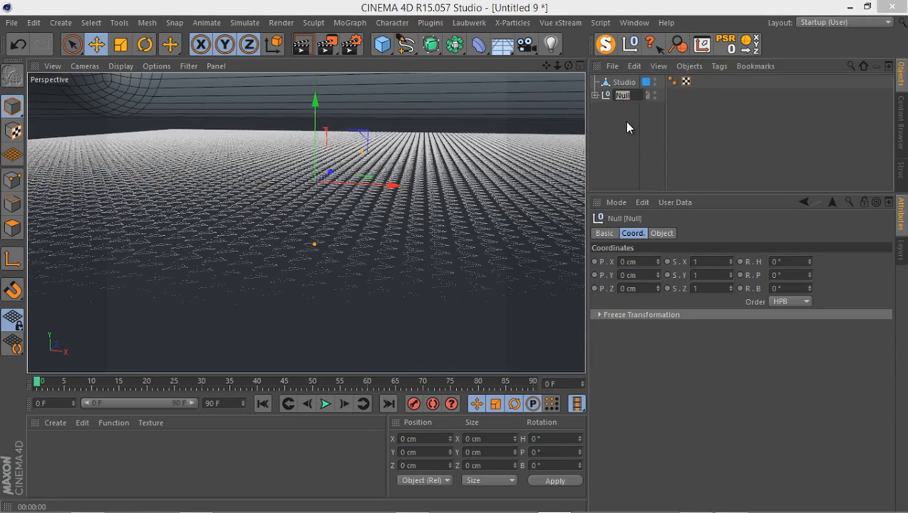
{"action": "type", "text": "M"}
{"action": "key", "text": "Return"}
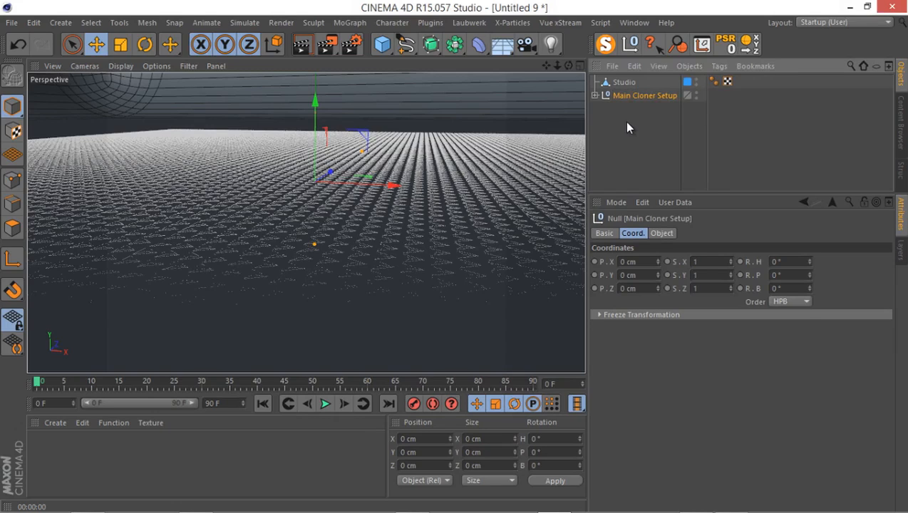